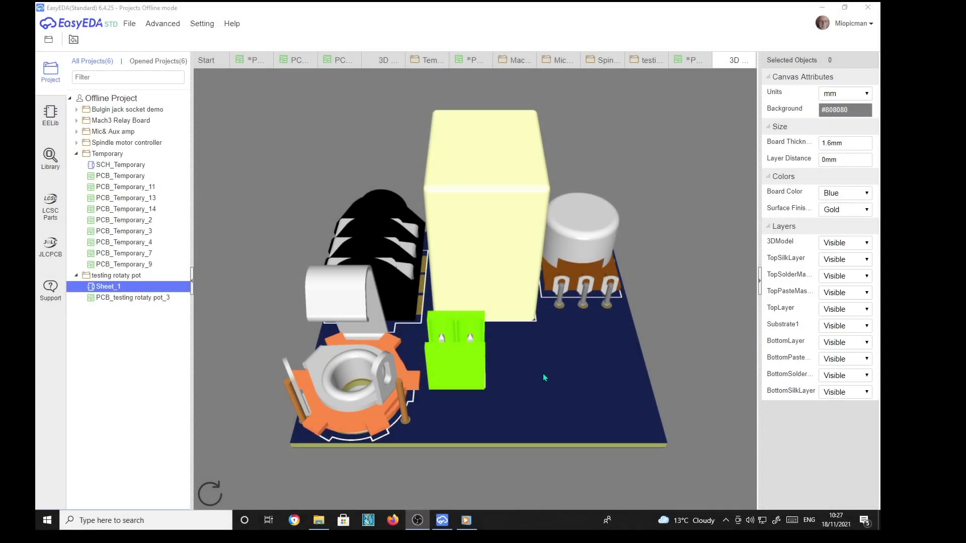
# Examine the components on the upper side of the board in the 3D view, including the relay, jack sockets and potentiometer.
pyautogui.moveTo(568, 379); pyautogui.dragTo(581, 317)
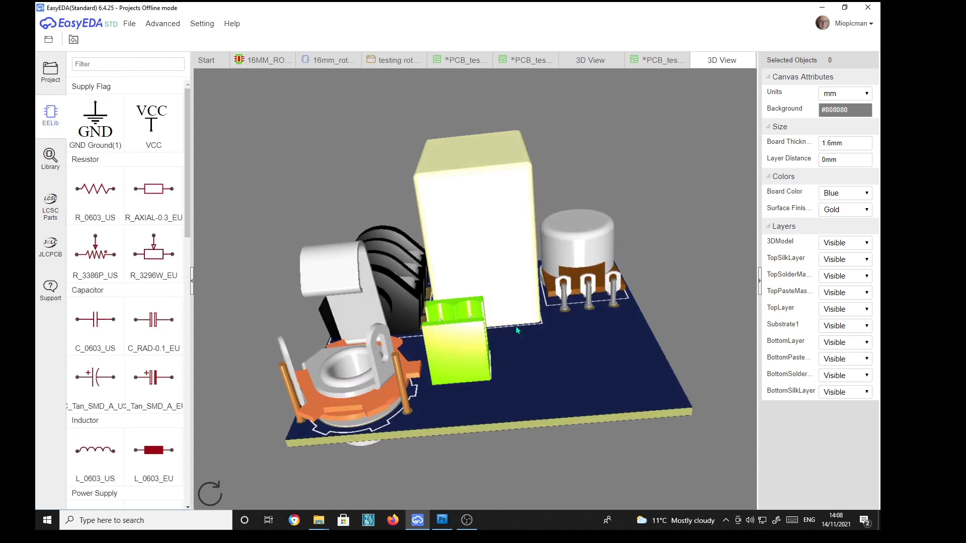
pyautogui.moveTo(515, 326); pyautogui.dragTo(508, 388)
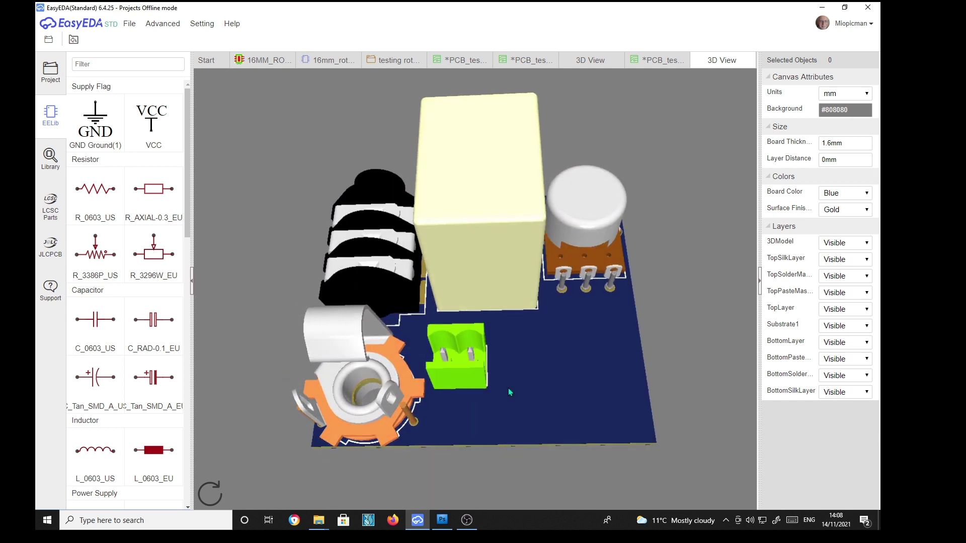
pyautogui.moveTo(584, 342)
pyautogui.mouseDown()
pyautogui.moveTo(526, 354)
pyautogui.moveTo(518, 383)
pyautogui.moveTo(526, 388)
pyautogui.moveTo(535, 334)
pyautogui.moveTo(514, 343)
pyautogui.moveTo(584, 368)
pyautogui.moveTo(521, 367)
pyautogui.moveTo(582, 355)
pyautogui.mouseUp()
pyautogui.moveTo(537, 385); pyautogui.dragTo(628, 294)
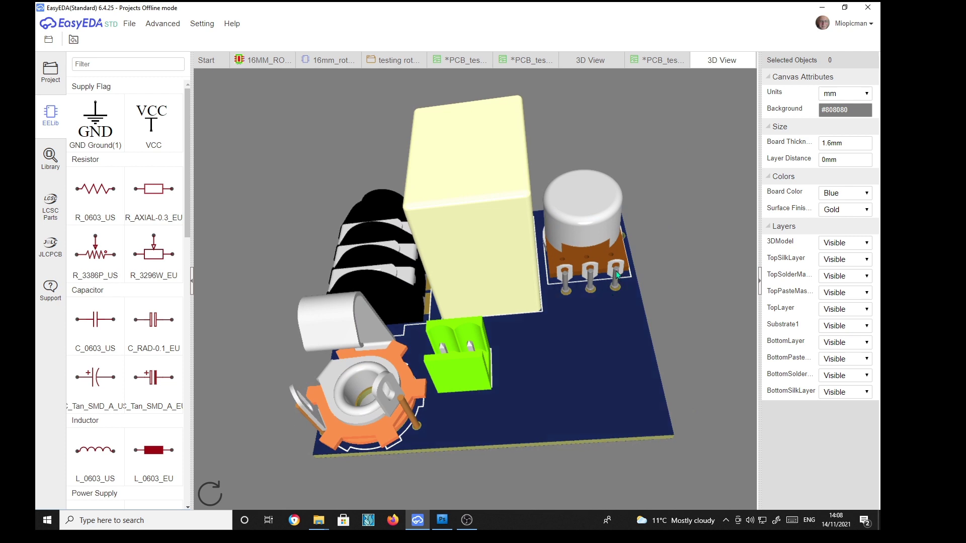
pyautogui.moveTo(577, 369); pyautogui.dragTo(600, 322)
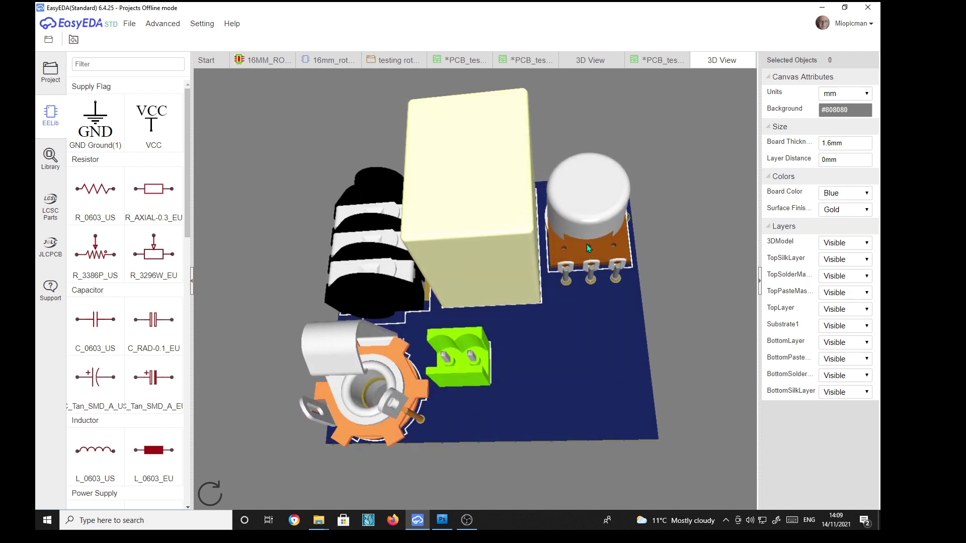
pyautogui.moveTo(582, 279); pyautogui.dragTo(588, 360)
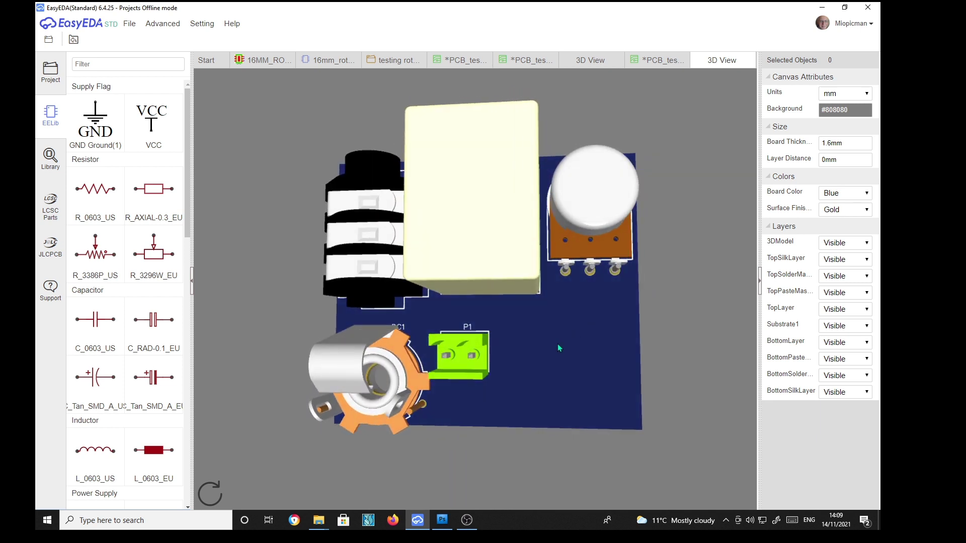
pyautogui.moveTo(502, 372); pyautogui.dragTo(554, 297)
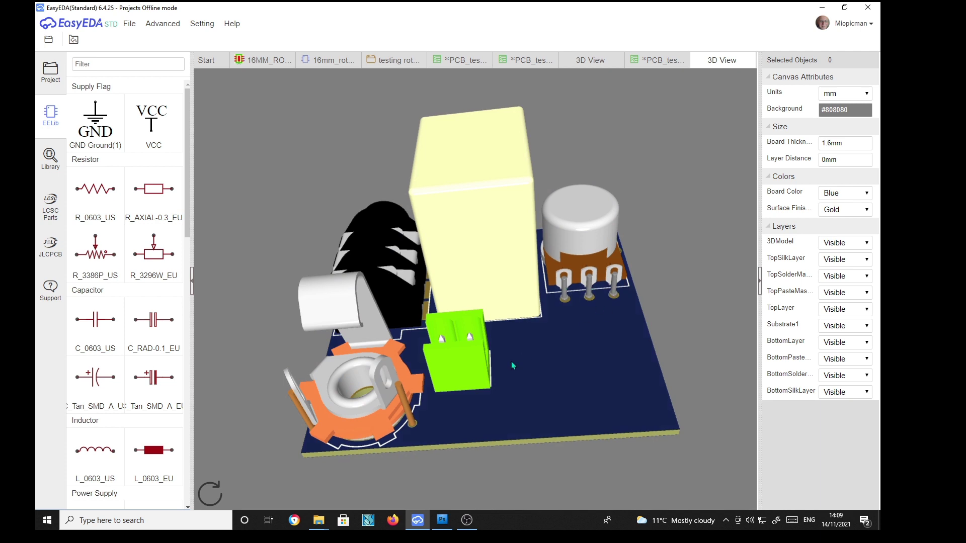
pyautogui.moveTo(512, 363); pyautogui.dragTo(603, 387)
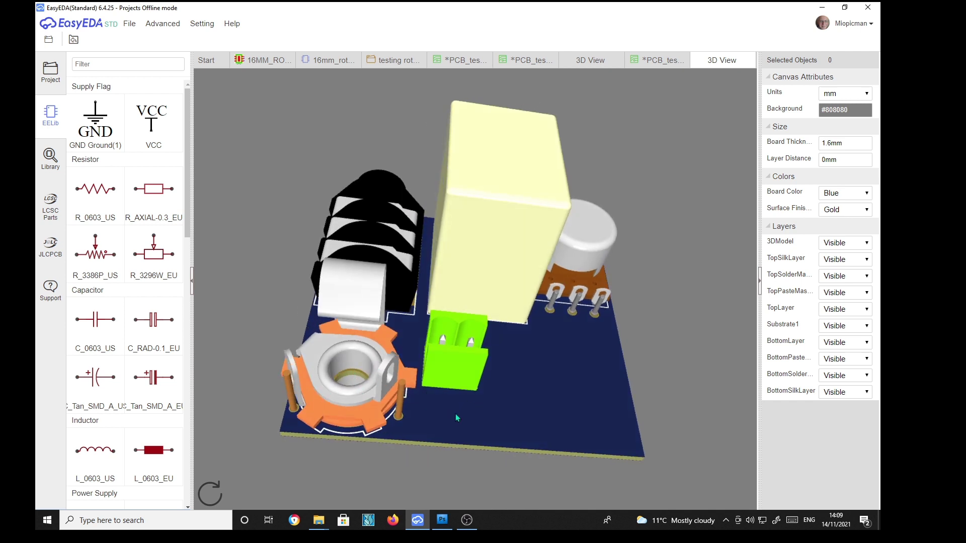
pyautogui.moveTo(467, 400); pyautogui.dragTo(455, 343)
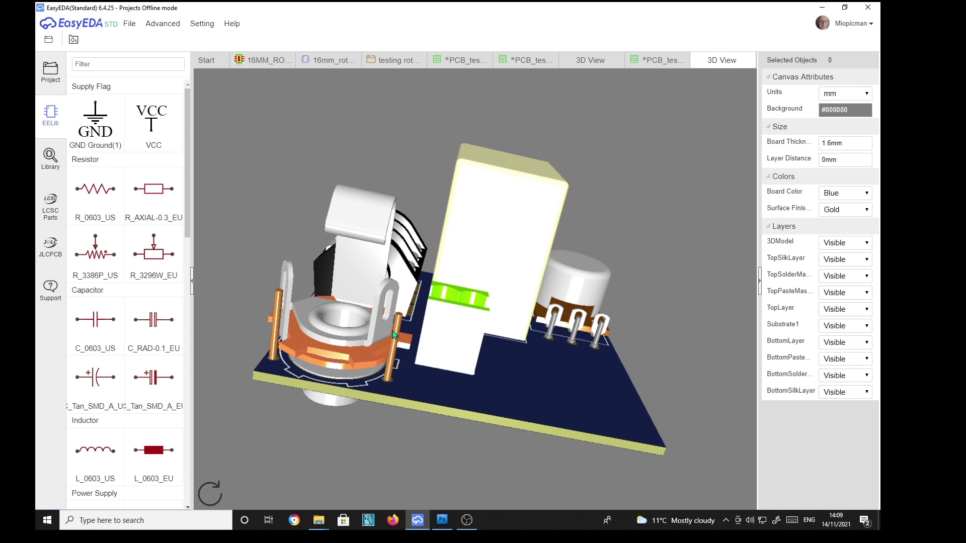
pyautogui.moveTo(416, 377); pyautogui.dragTo(332, 408)
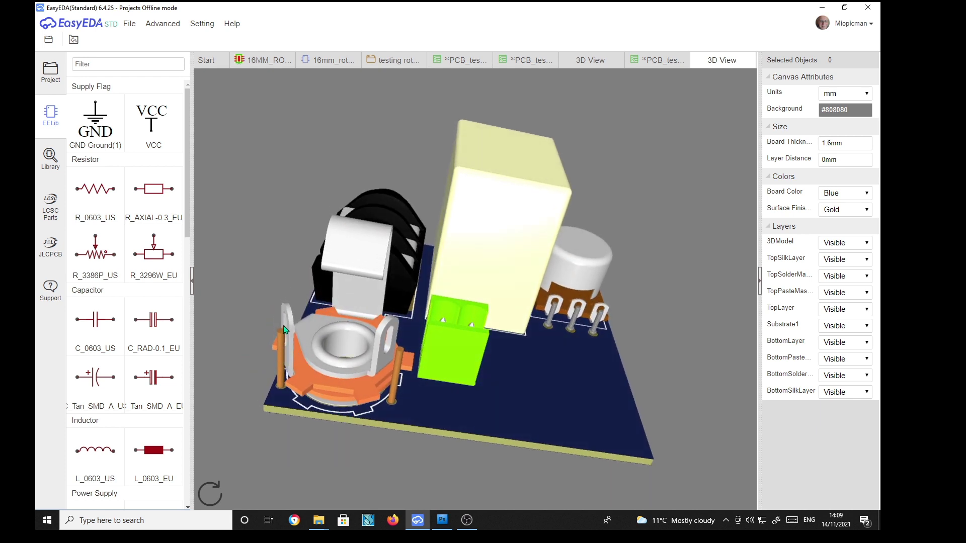
pyautogui.moveTo(438, 406); pyautogui.dragTo(419, 413)
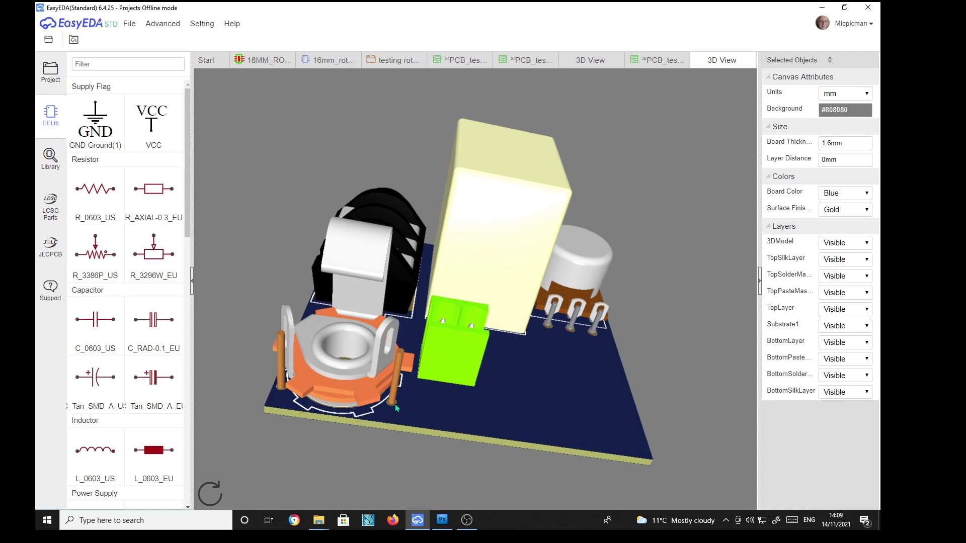
pyautogui.moveTo(546, 405); pyautogui.dragTo(467, 376)
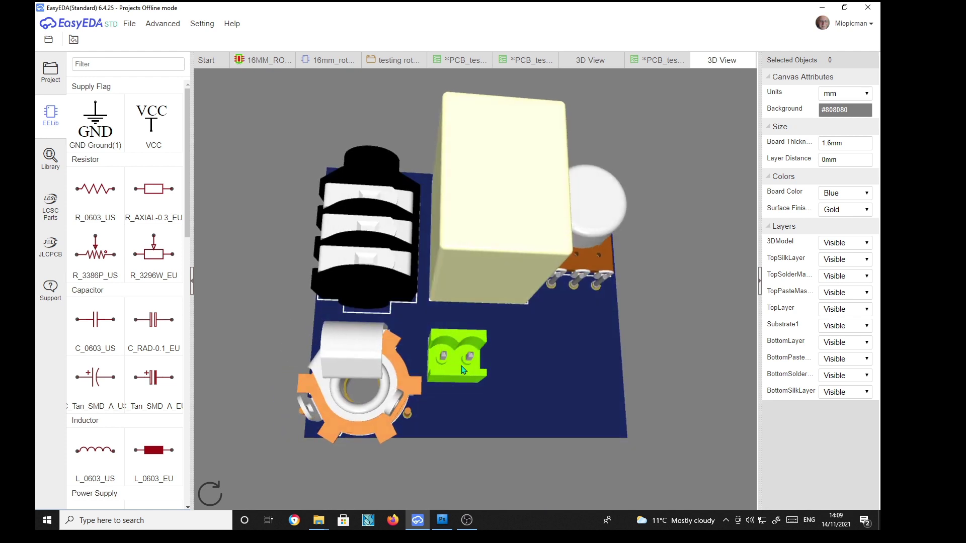
pyautogui.moveTo(524, 352); pyautogui.dragTo(529, 370)
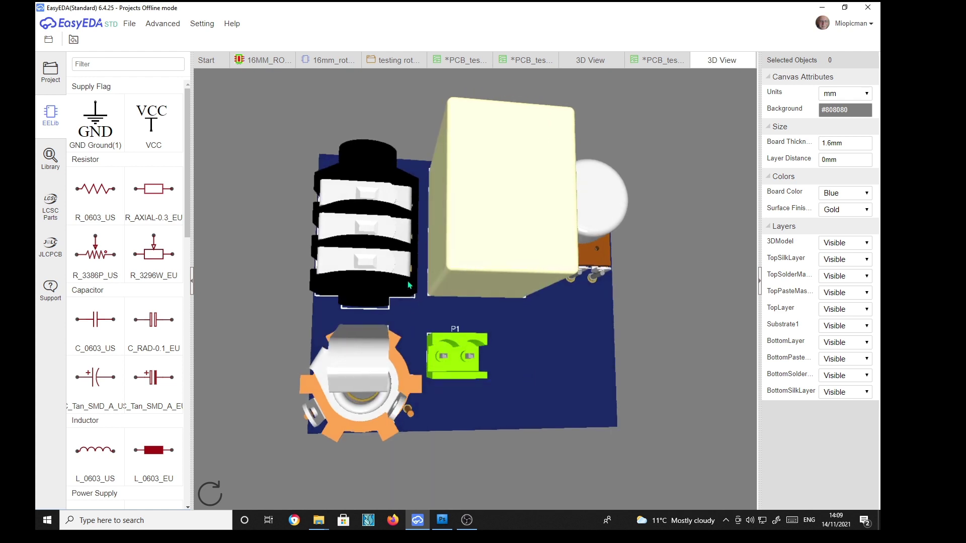
# Inspect how the relay pins, socket lugs and potentiometer shaft pass through to the board's underside, and compare with the component side.
pyautogui.moveTo(525, 377); pyautogui.dragTo(436, 347)
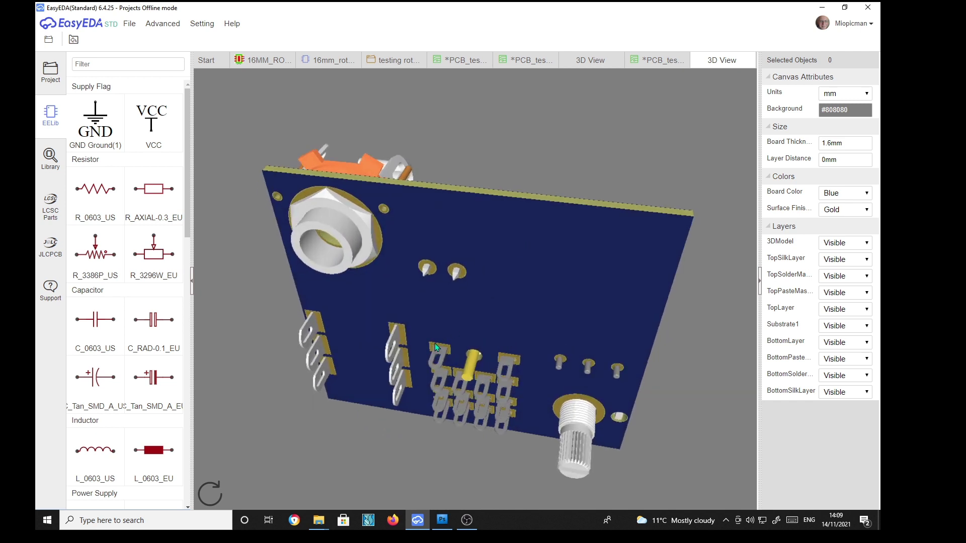
pyautogui.moveTo(421, 309); pyautogui.dragTo(351, 287)
pyautogui.moveTo(458, 279); pyautogui.dragTo(533, 280)
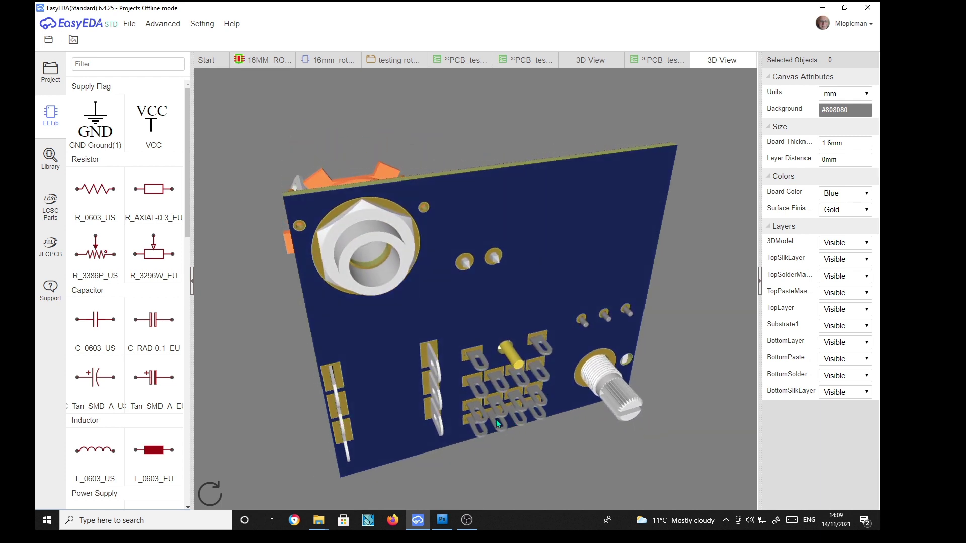
pyautogui.moveTo(563, 234); pyautogui.dragTo(462, 261)
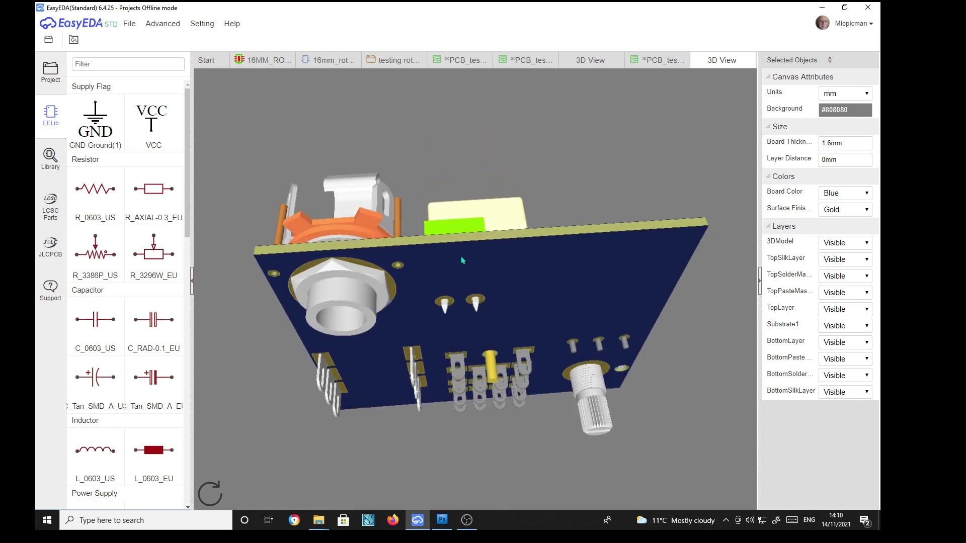
pyautogui.moveTo(554, 311); pyautogui.dragTo(477, 286)
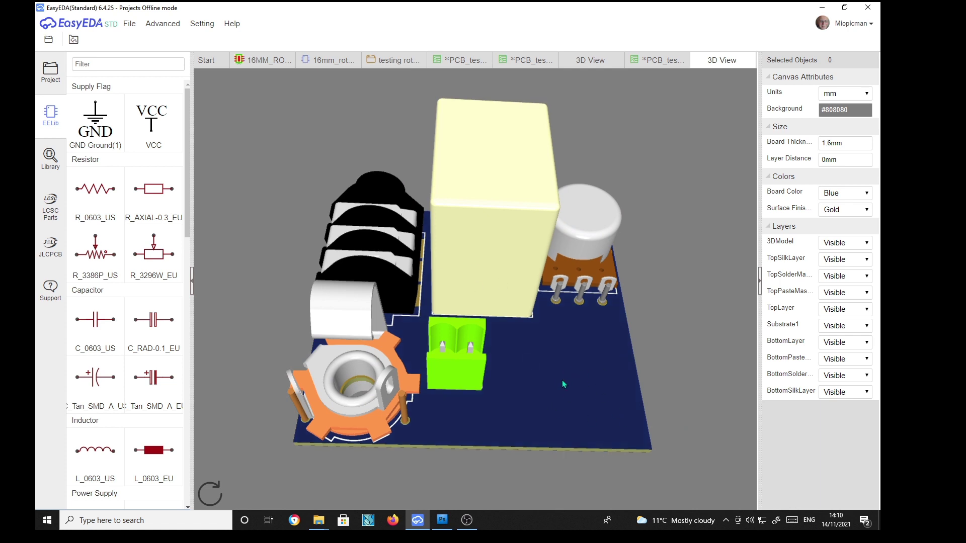
pyautogui.moveTo(526, 339); pyautogui.dragTo(550, 379)
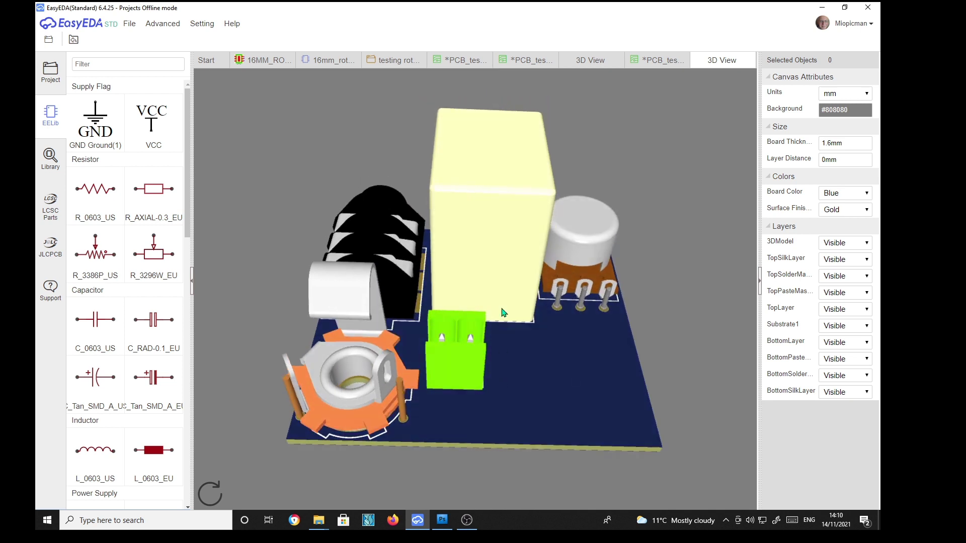
pyautogui.moveTo(487, 249); pyautogui.dragTo(501, 285)
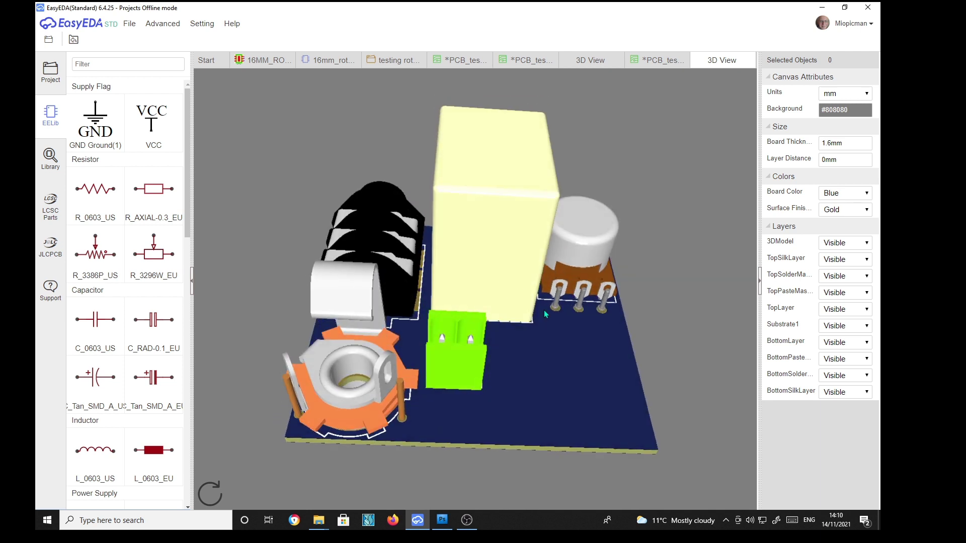
pyautogui.moveTo(576, 386); pyautogui.dragTo(494, 363)
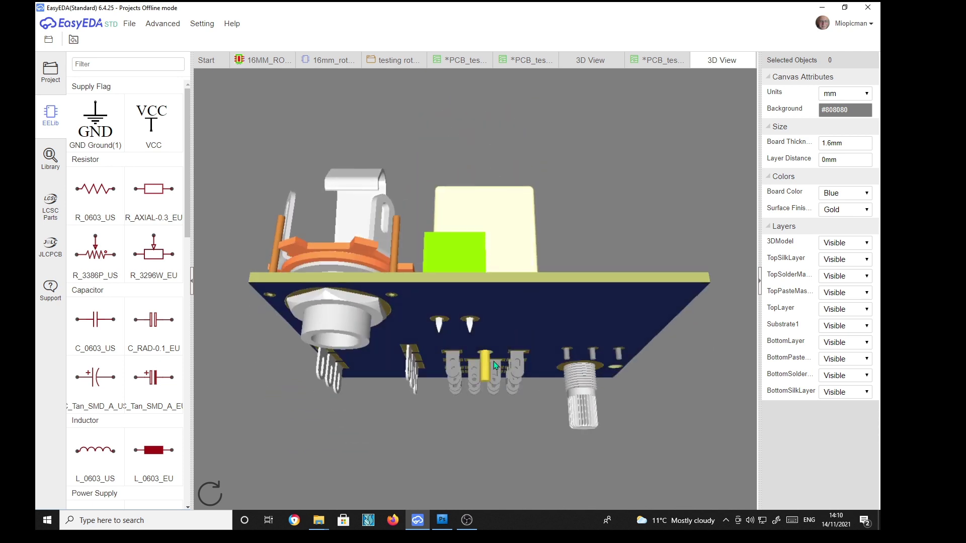
pyautogui.moveTo(575, 243); pyautogui.dragTo(541, 402)
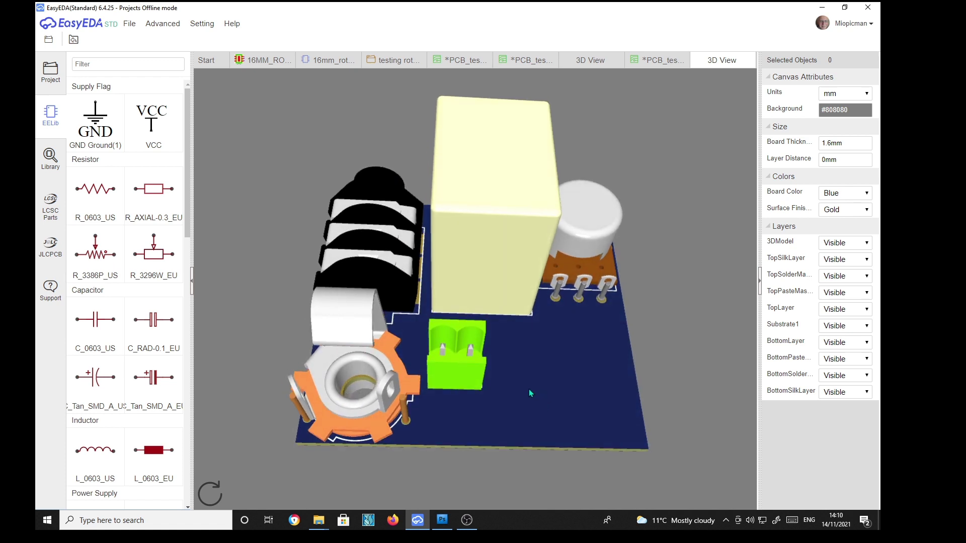
pyautogui.moveTo(531, 432); pyautogui.dragTo(520, 409)
pyautogui.moveTo(535, 369)
pyautogui.mouseDown()
pyautogui.moveTo(532, 388)
pyautogui.moveTo(533, 357)
pyautogui.mouseUp()
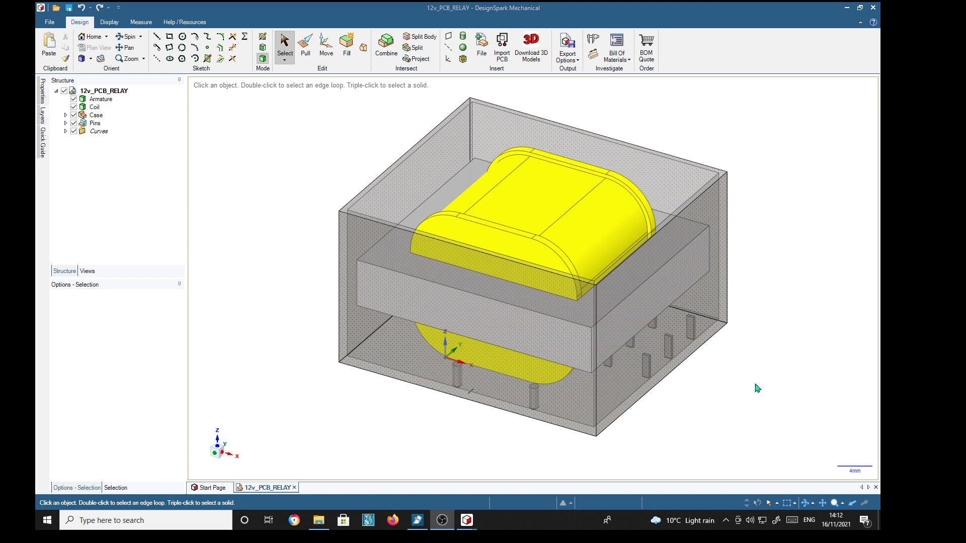
# In DesignSpark Mechanical, export the relay model as the OBJ file 12v_PCB_RELAY into the EEDA folder of the 136 12v_6Pole_CO_PCB_Relay project.
pyautogui.moveTo(745, 370); pyautogui.dragTo(739, 276, button='middle')
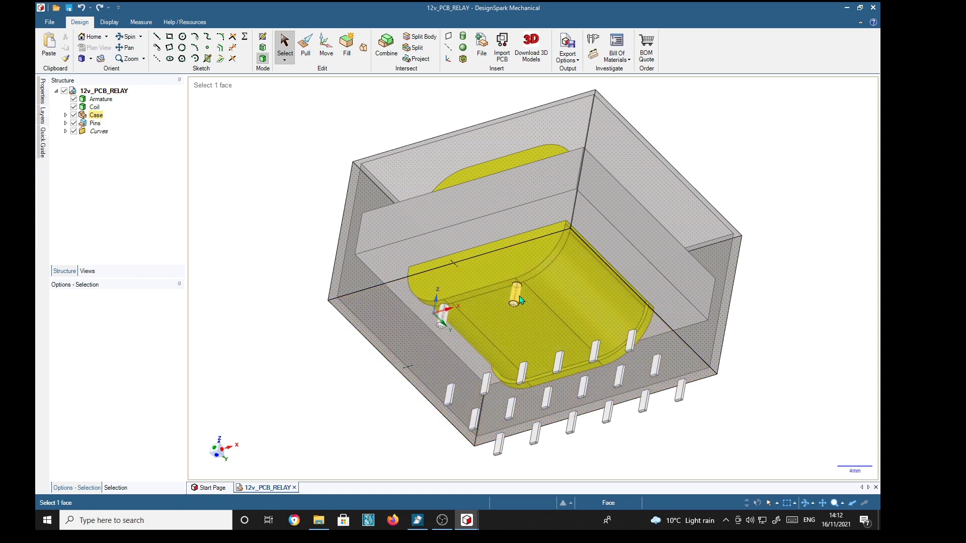
pyautogui.moveTo(737, 267)
pyautogui.mouseDown(button='middle')
pyautogui.moveTo(772, 284)
pyautogui.moveTo(762, 338)
pyautogui.moveTo(770, 380)
pyautogui.mouseUp(button='middle')
pyautogui.moveTo(751, 159); pyautogui.dragTo(556, 103, button='middle')
pyautogui.moveTo(756, 175); pyautogui.dragTo(781, 224, button='middle')
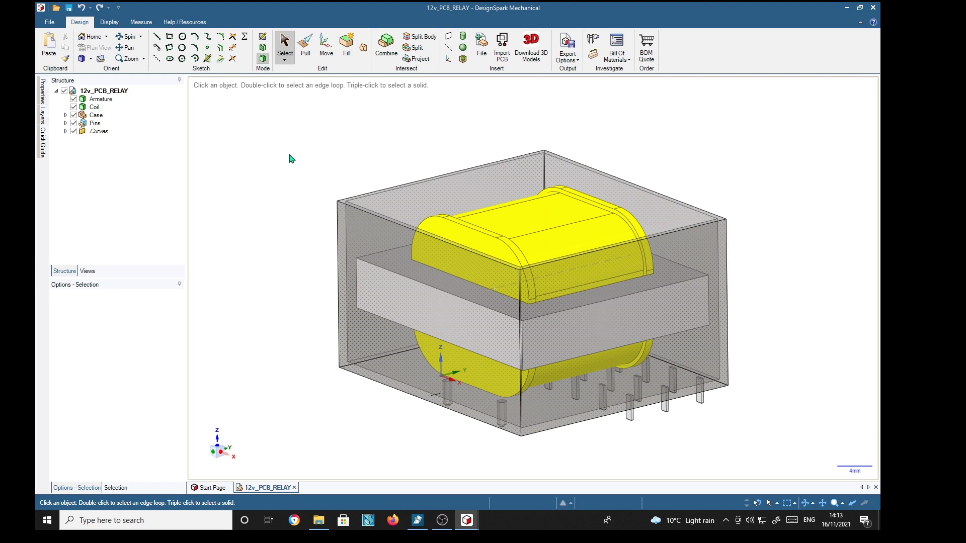
pyautogui.click(57, 23)
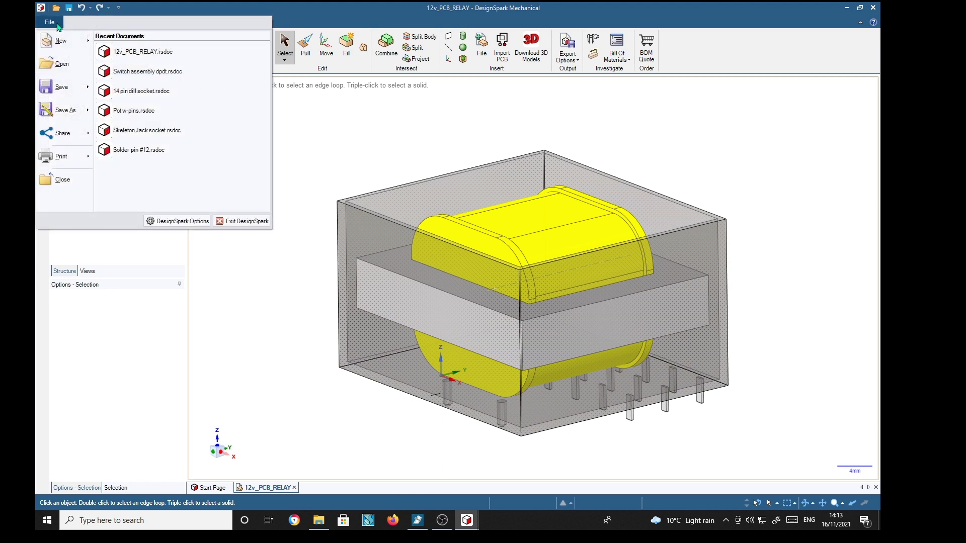
pyautogui.click(64, 113)
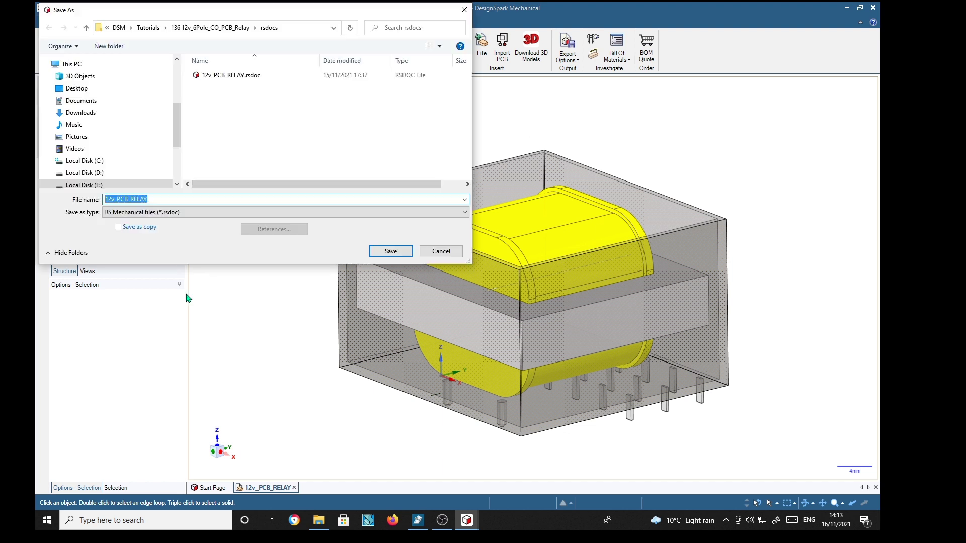
pyautogui.click(465, 214)
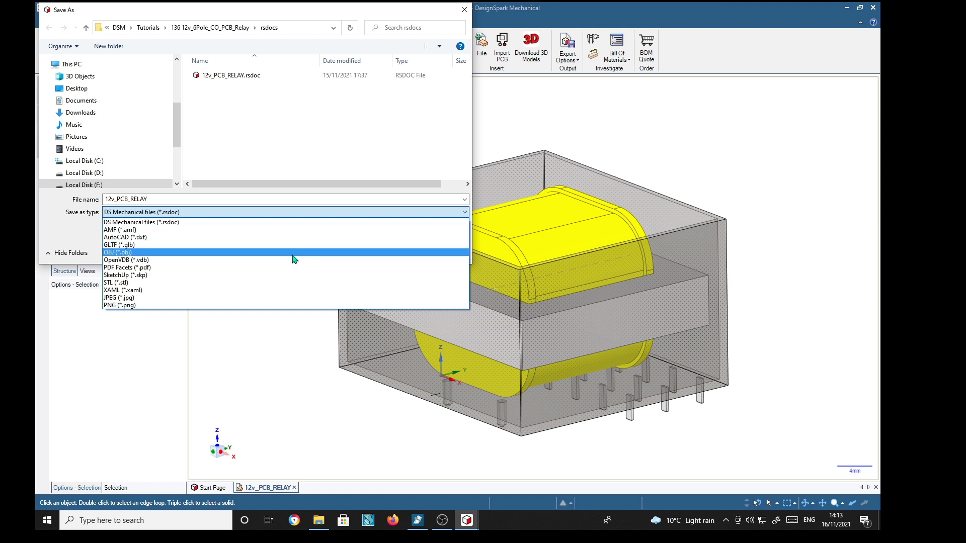
pyautogui.click(133, 253)
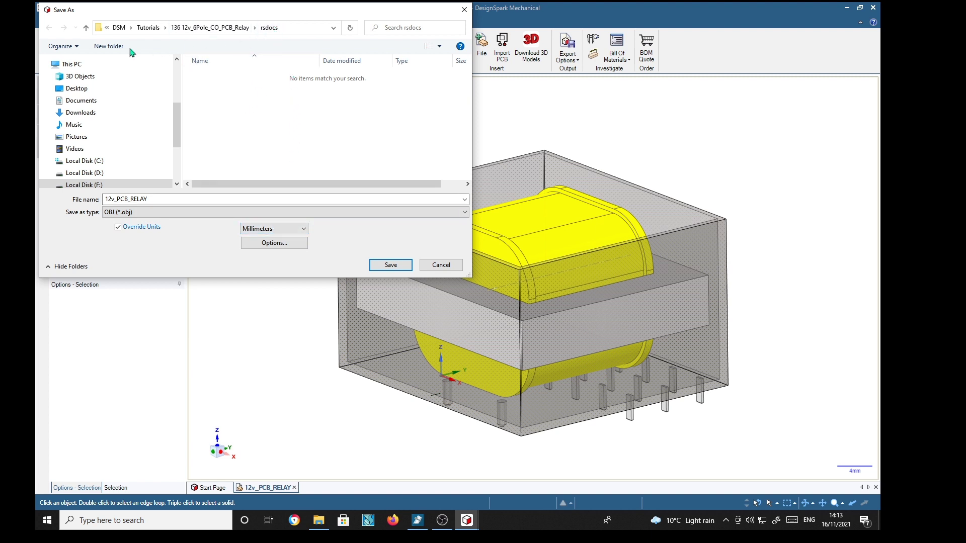
pyautogui.click(86, 29)
pyautogui.doubleClick(196, 78)
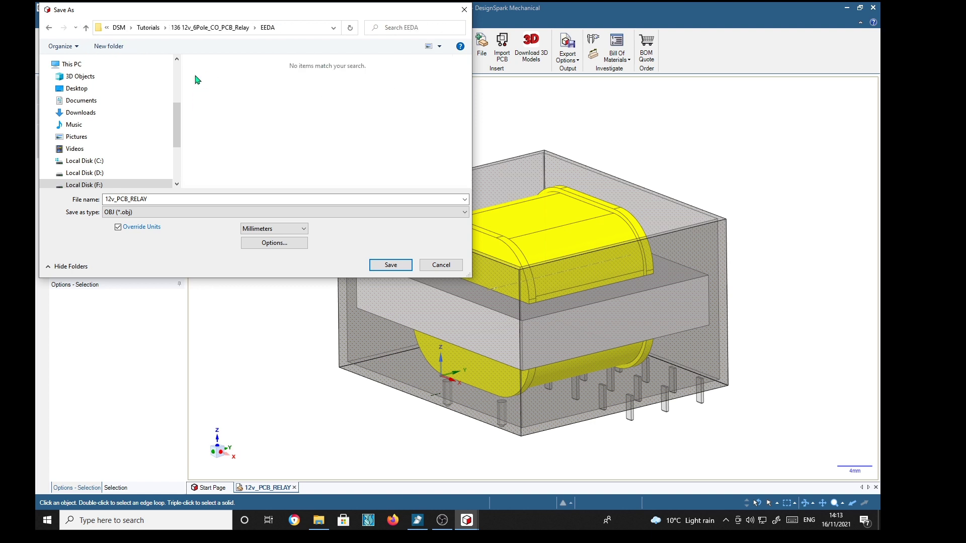
pyautogui.click(398, 267)
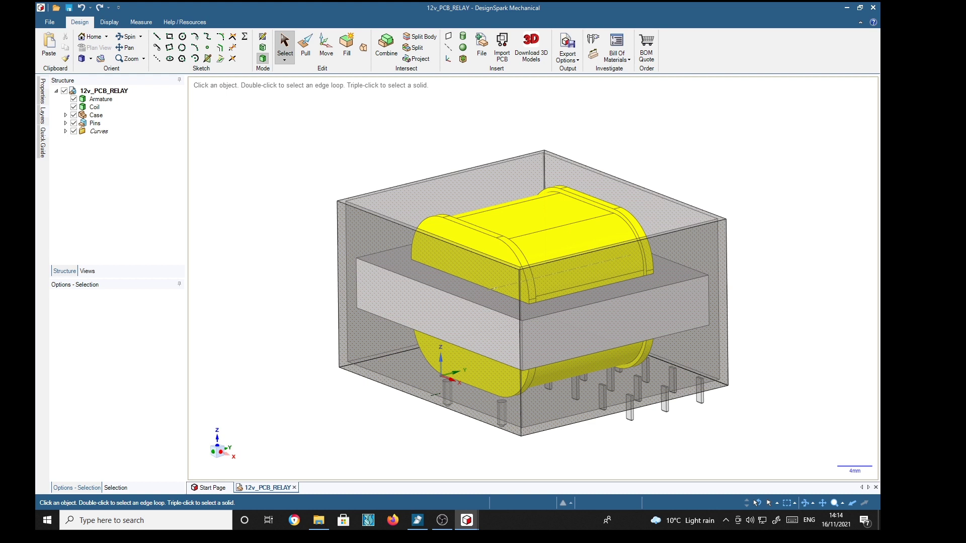
# In File Explorer, compress 12v_PCB_RELAY.mtl and 12v_PCB_RELAY.obj with 7-Zip into EEDA.zip and open the archive to check its contents.
pyautogui.click(318, 521)
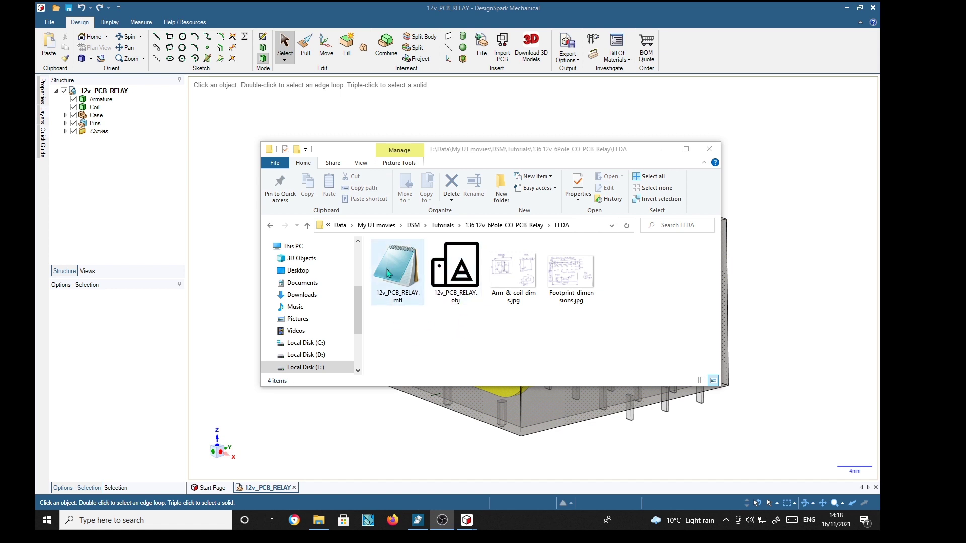
pyautogui.click(455, 298)
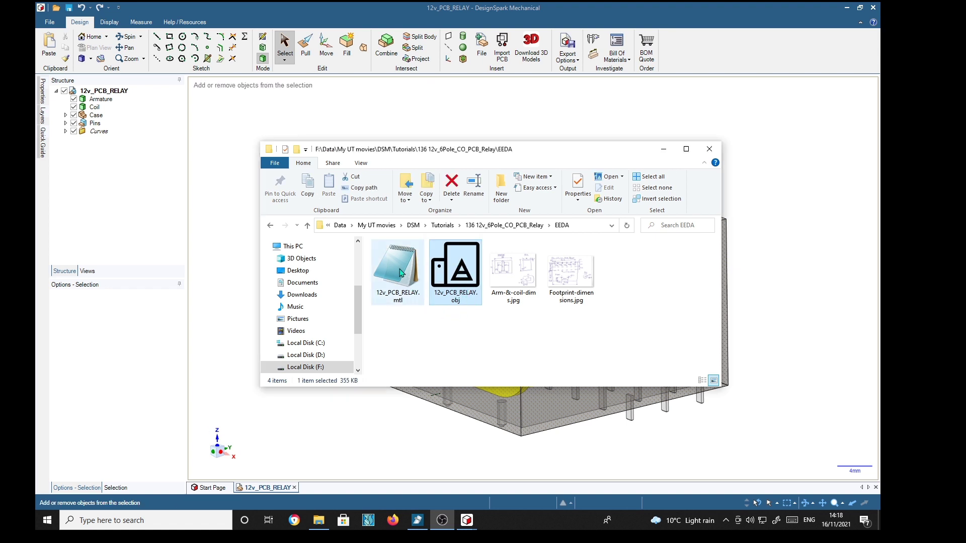
pyautogui.keyDown('ctrl'); pyautogui.click(407, 303); pyautogui.keyUp('ctrl')
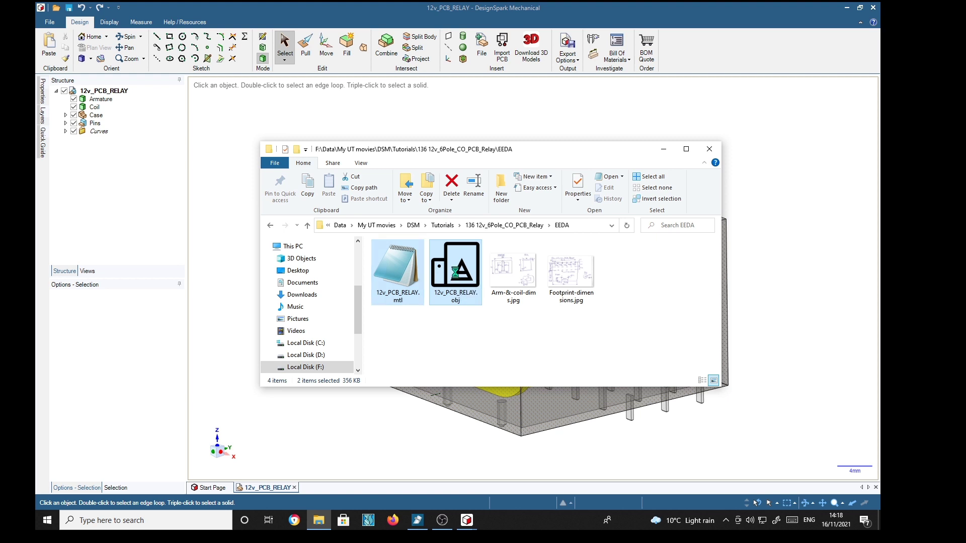
pyautogui.rightClick(455, 272)
pyautogui.moveTo(486, 315)
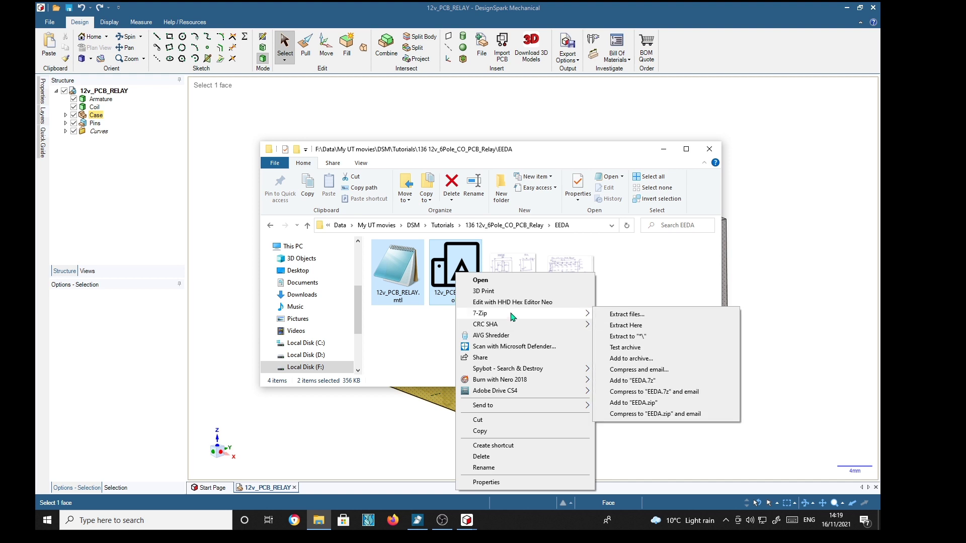
pyautogui.click(627, 404)
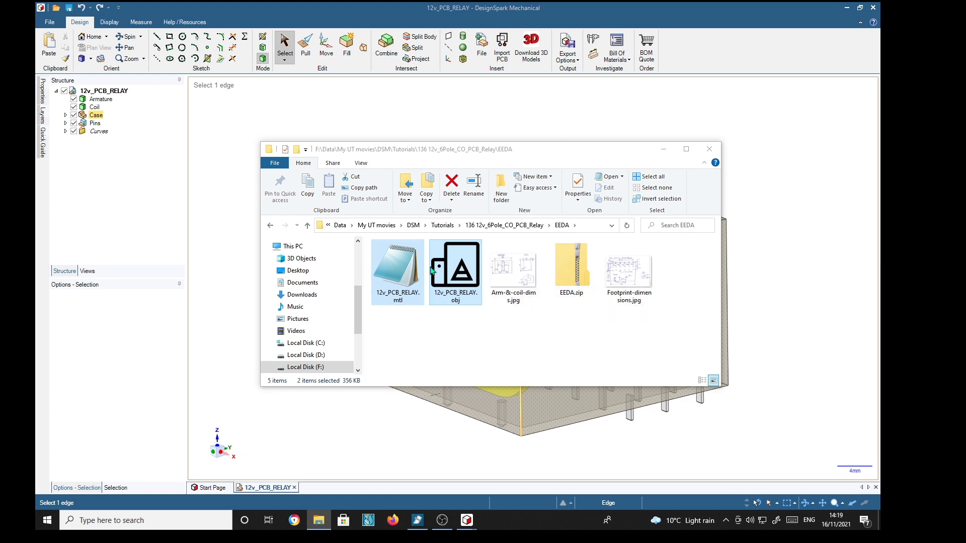
pyautogui.doubleClick(574, 267)
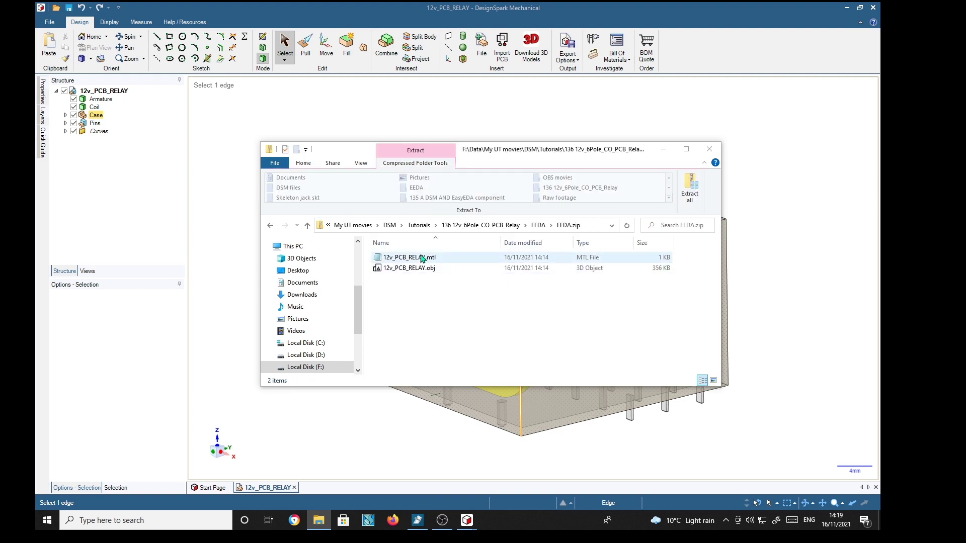
# Close the archive window and orient the relay model to a straight-on view of its pin side.
pyautogui.click(709, 149)
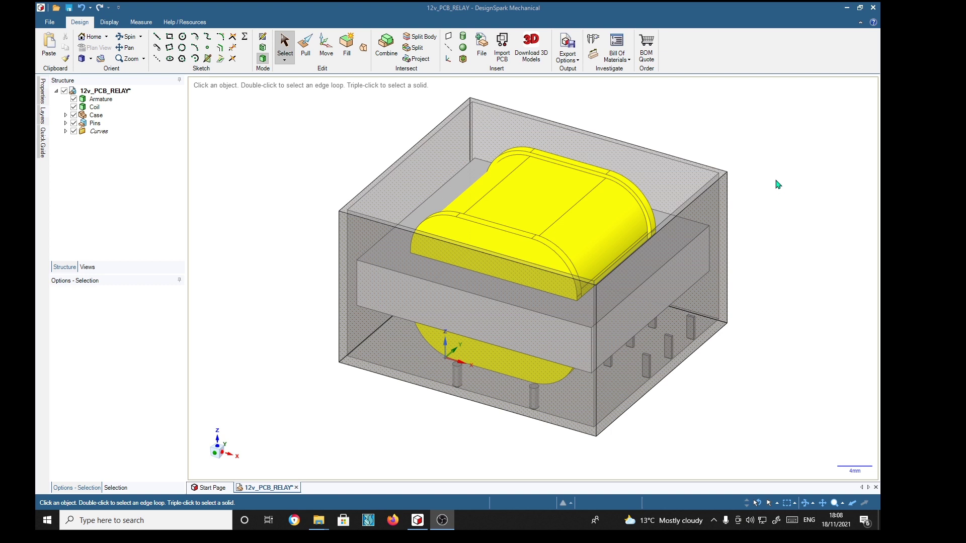
pyautogui.moveTo(780, 185); pyautogui.dragTo(682, 125, button='middle')
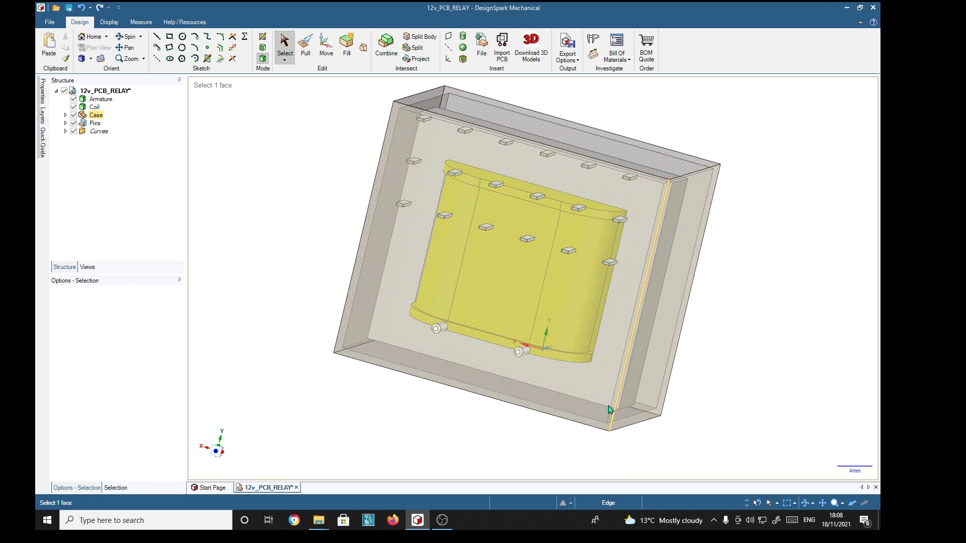
pyautogui.click(217, 456)
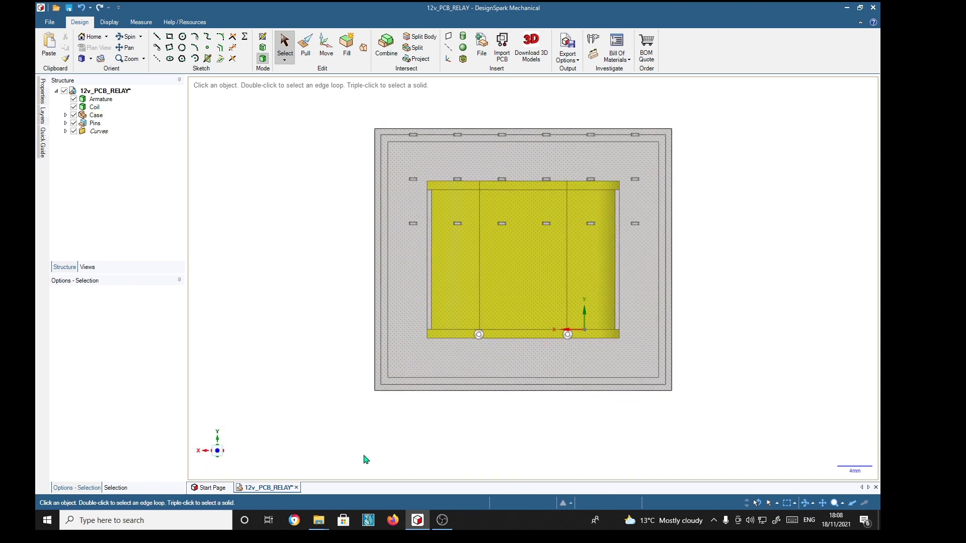
pyautogui.scroll(1, 526, 287)
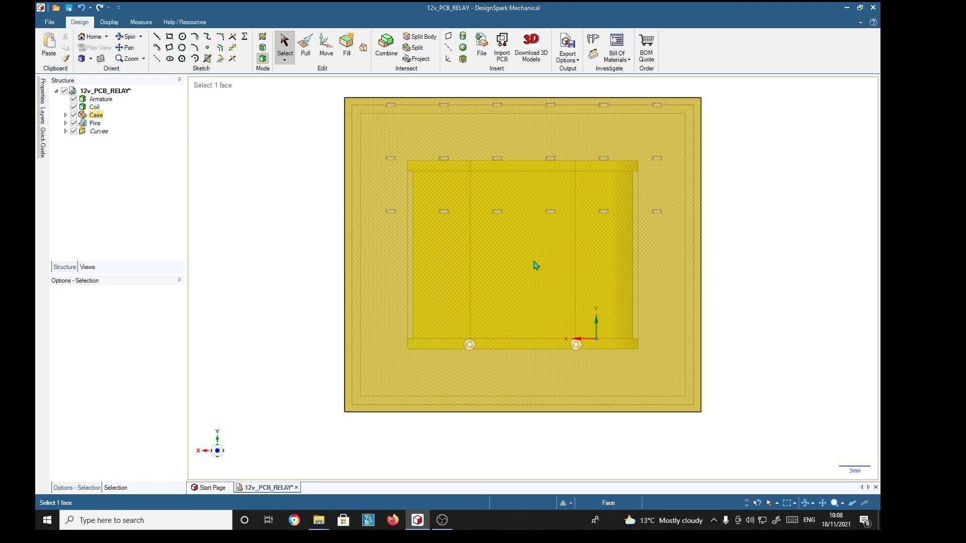
pyautogui.keyDown('shift'); pyautogui.moveTo(536, 265); pyautogui.dragTo(525, 288, button='middle'); pyautogui.keyUp('shift')
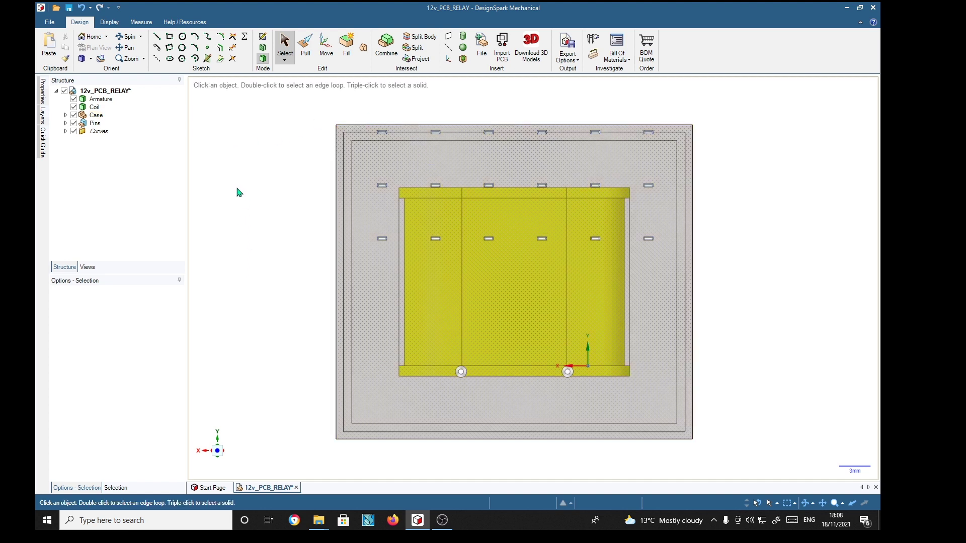
# Draw a diagonal construction line between opposite corners of the outer rectangular pin in the row nearest the coil pins.
pyautogui.click(156, 58)
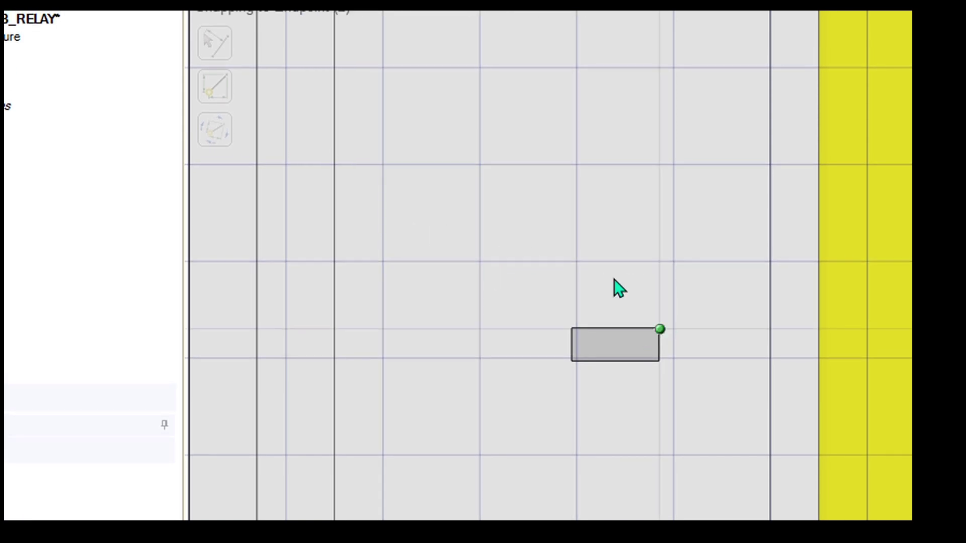
pyautogui.click(118, 27)
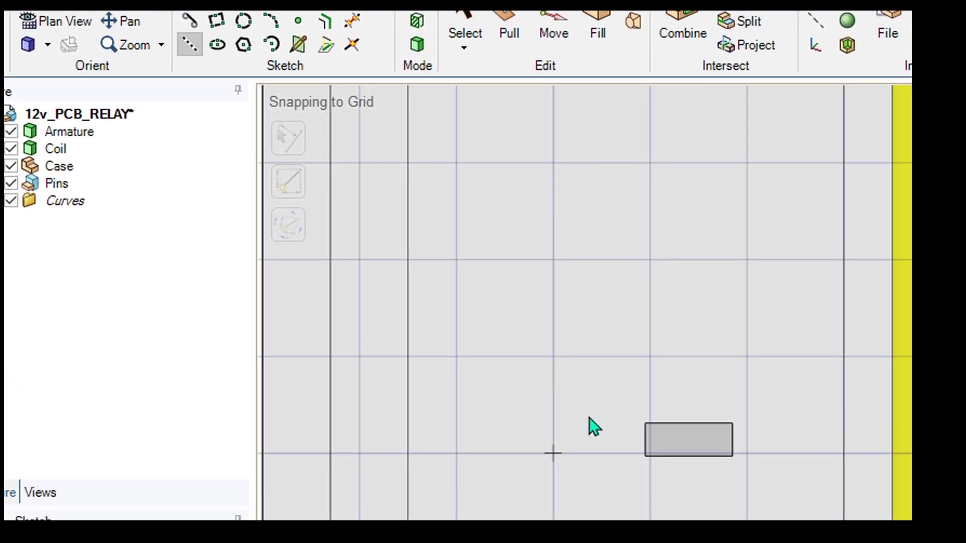
pyautogui.click(645, 376)
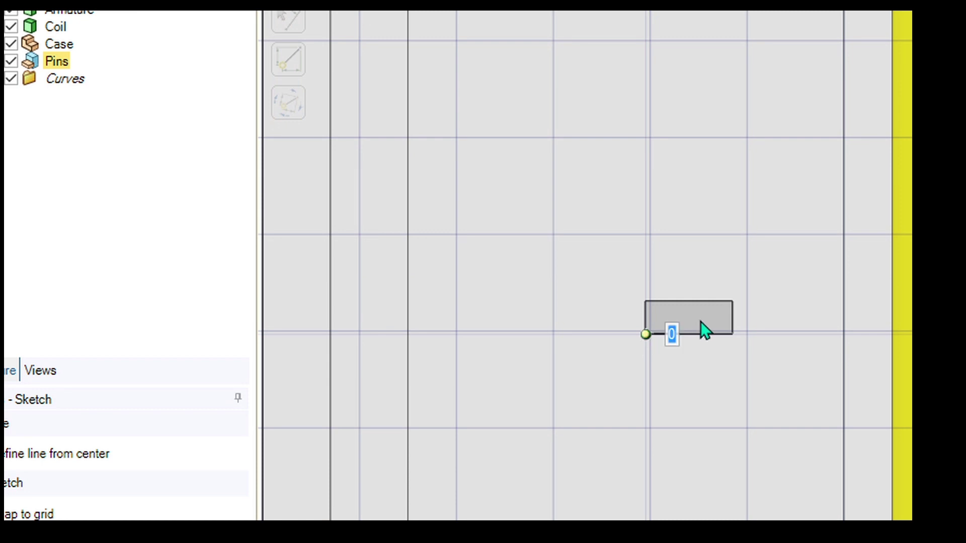
pyautogui.click(732, 303)
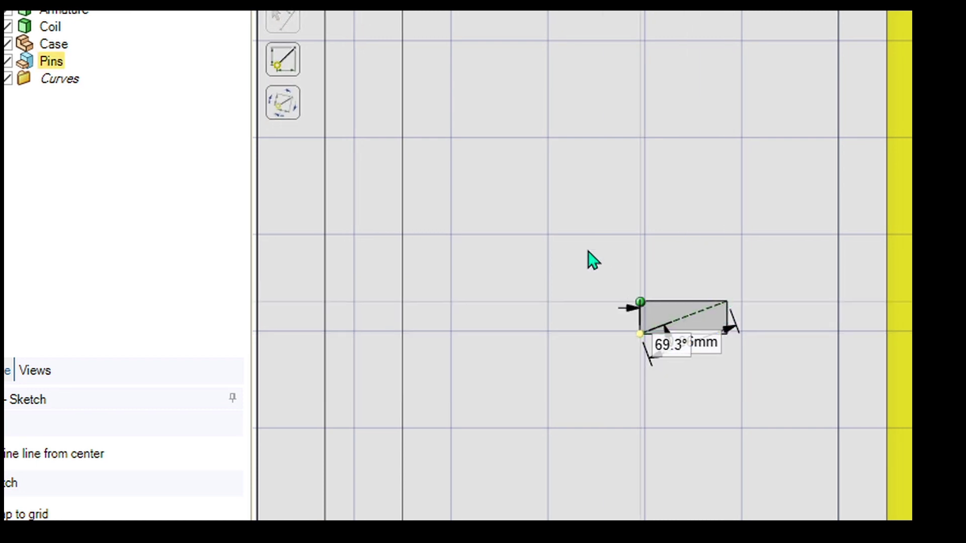
# Sketch a 3 mm diameter circle centred on the midpoint of the pin's diagonal construction line.
pyautogui.click(240, 80)
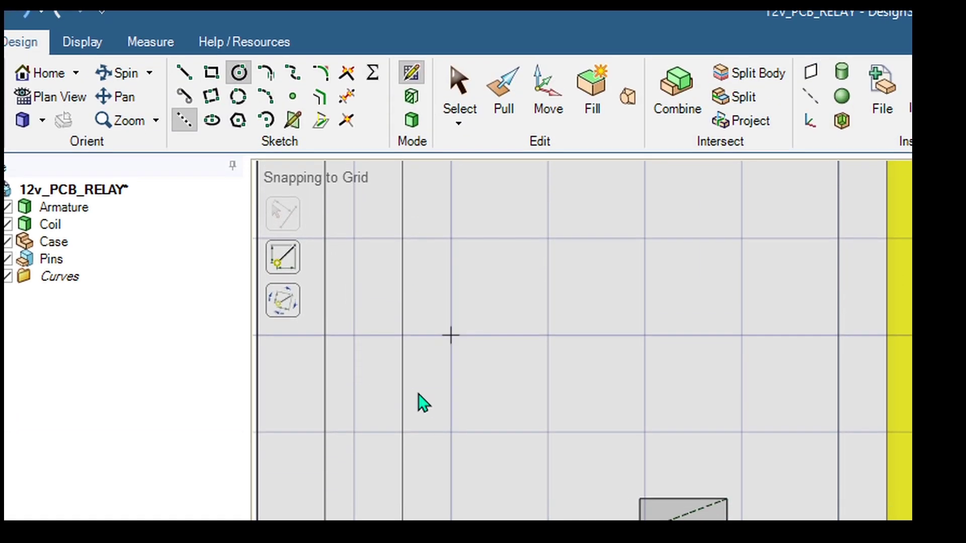
pyautogui.click(712, 359)
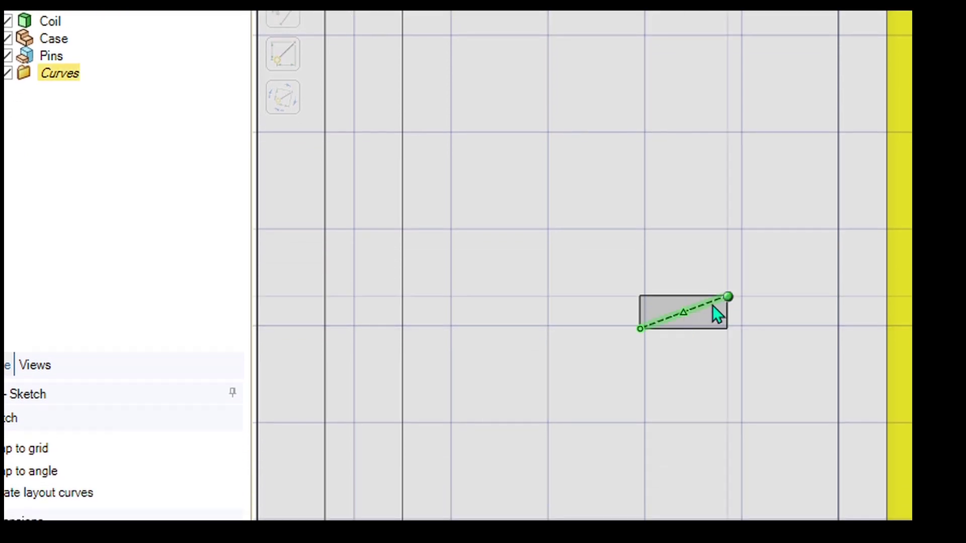
pyautogui.click(685, 317)
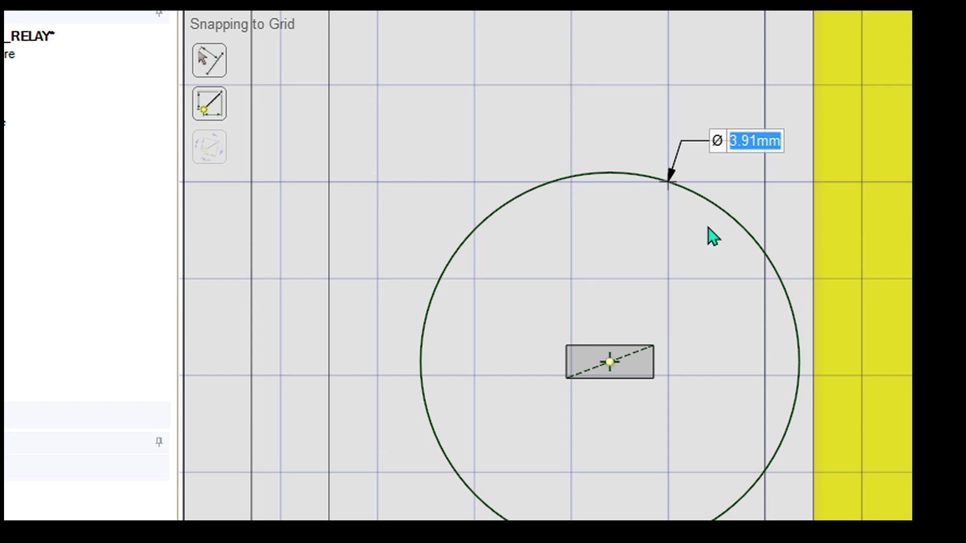
pyautogui.write('2')
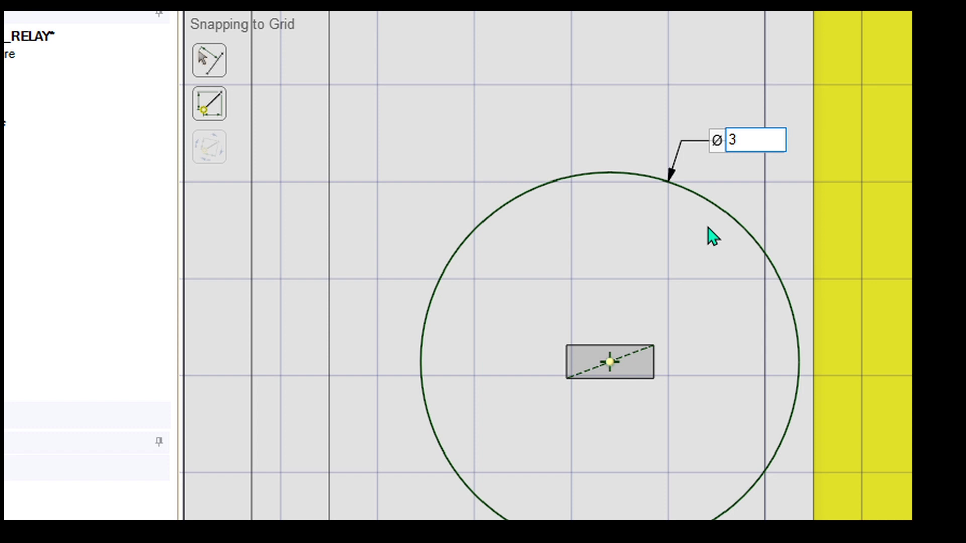
pyautogui.press('Return')
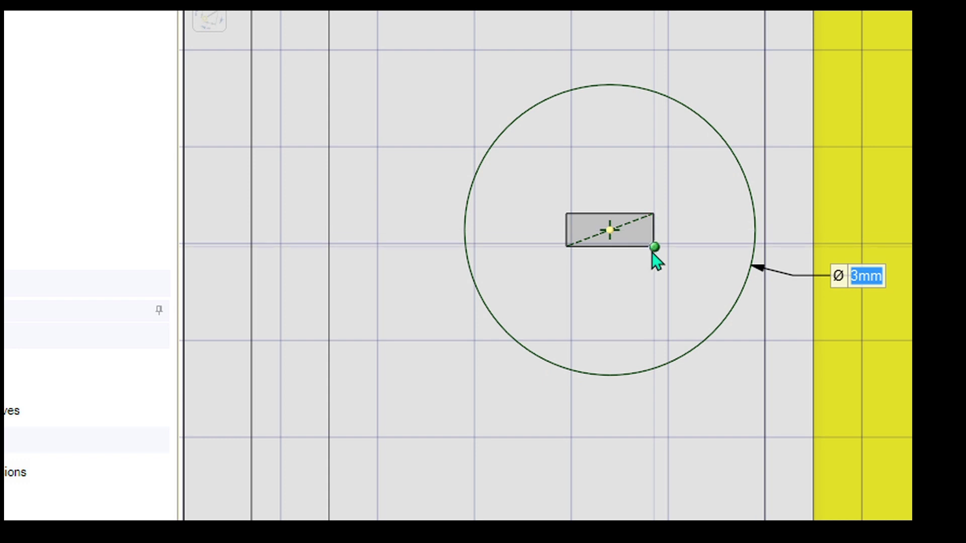
# Delete the diagonal construction line across the rectangular pin.
pyautogui.press('Escape')
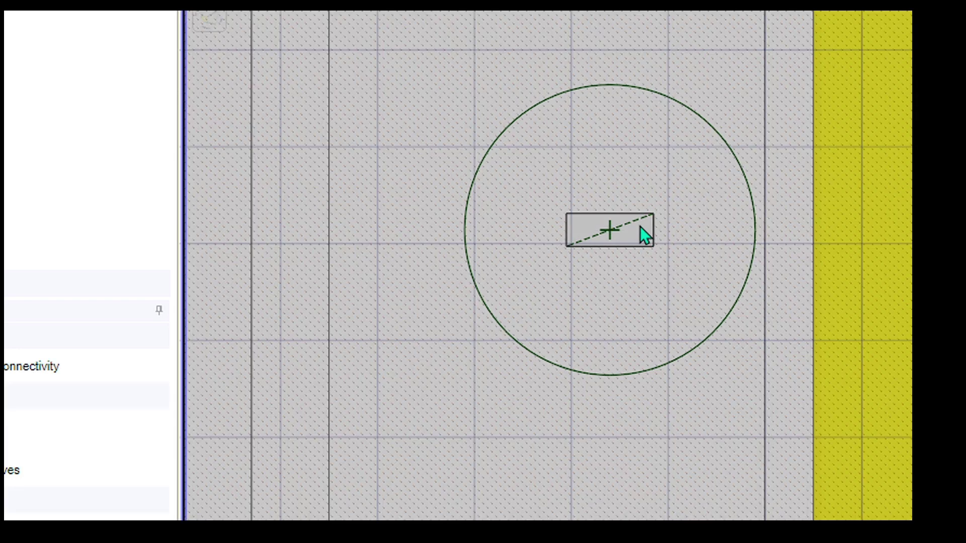
pyautogui.click(634, 223)
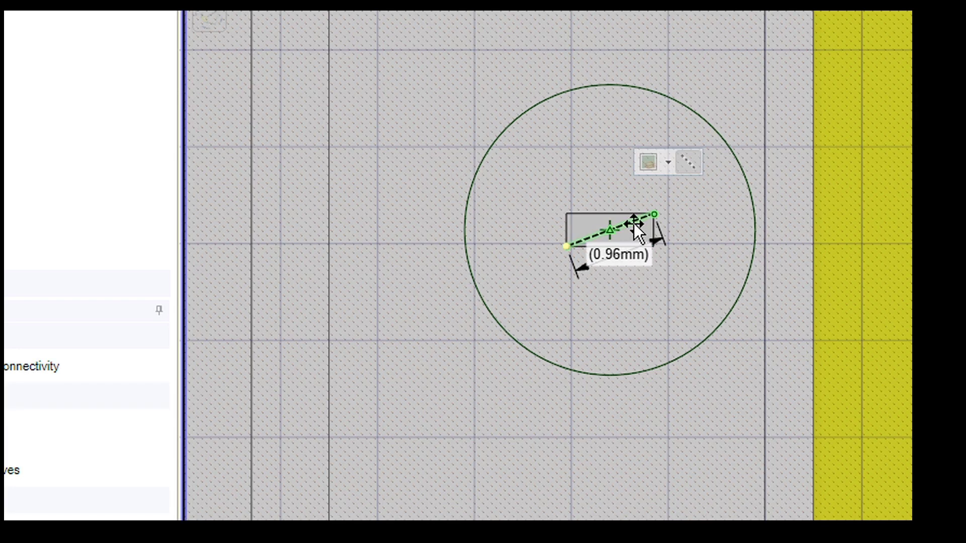
pyautogui.press('Delete')
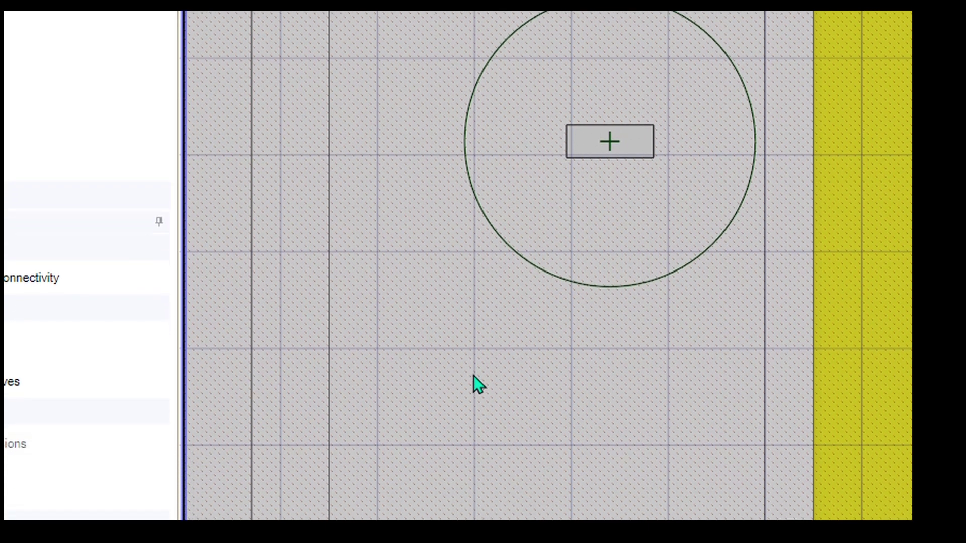
# Pattern the 3 mm circle along its pin row with Move, using a total length of 25.4 mm and a count of 6.
pyautogui.scroll(-5, 726, 228)
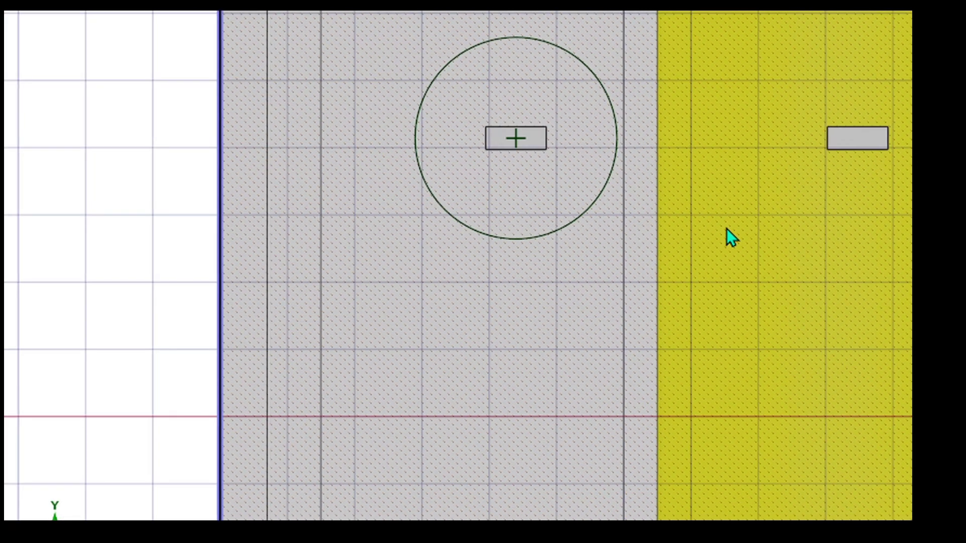
pyautogui.keyDown('ctrl'); pyautogui.moveTo(677, 242); pyautogui.dragTo(283, 218, button='middle'); pyautogui.keyUp('ctrl')
pyautogui.scroll(-1, 358, 252)
pyautogui.keyDown('ctrl'); pyautogui.moveTo(438, 213); pyautogui.dragTo(441, 315, button='middle'); pyautogui.keyUp('ctrl')
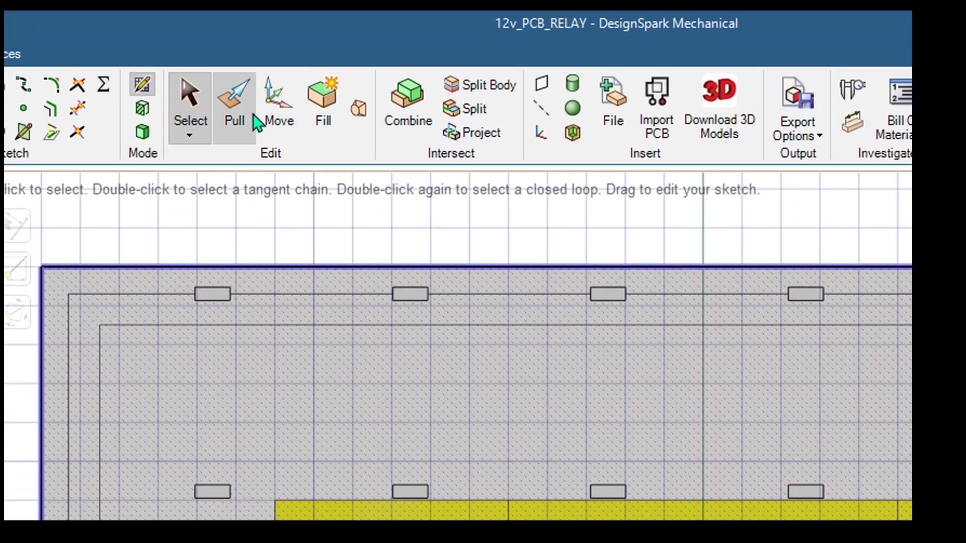
pyautogui.click(281, 102)
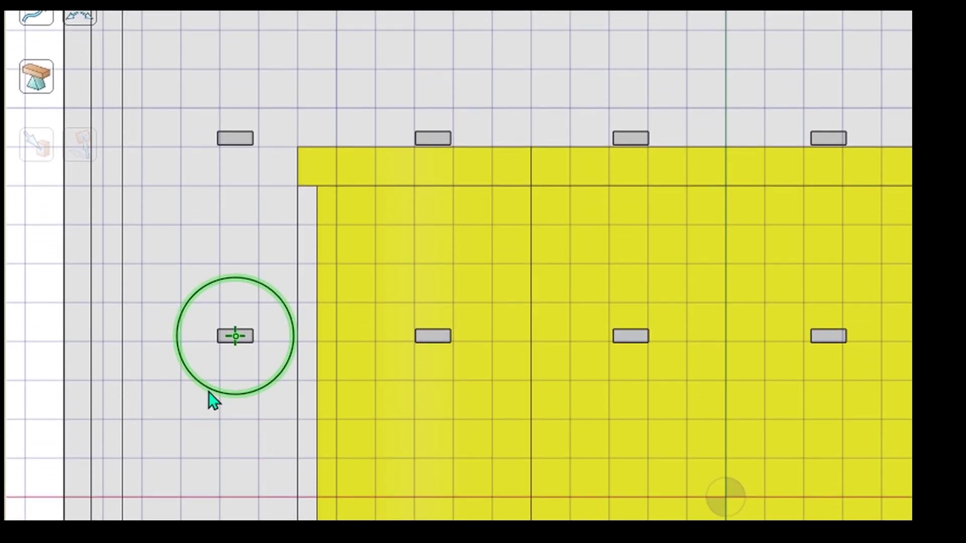
pyautogui.click(213, 352)
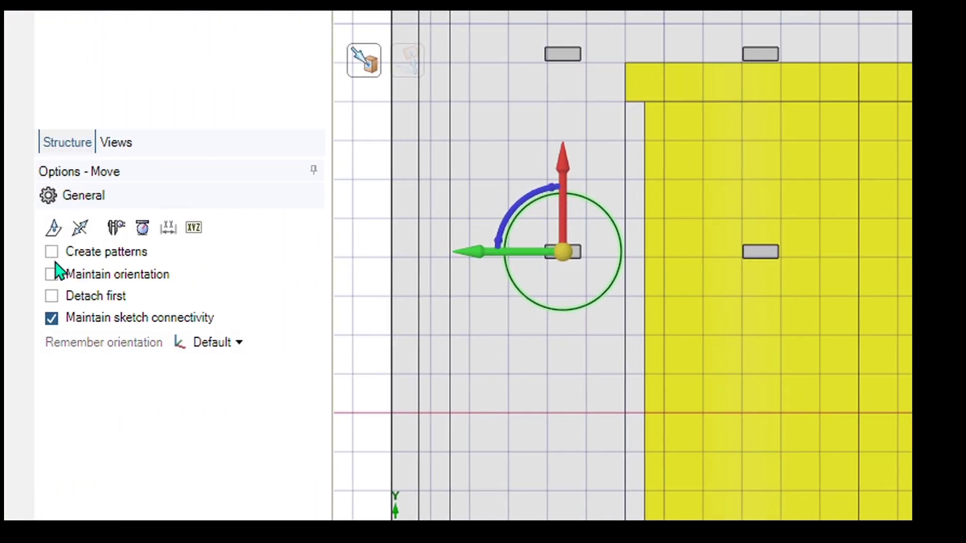
pyautogui.click(51, 251)
pyautogui.moveTo(473, 254); pyautogui.dragTo(965, 256)
pyautogui.moveTo(757, 257); pyautogui.dragTo(772, 259)
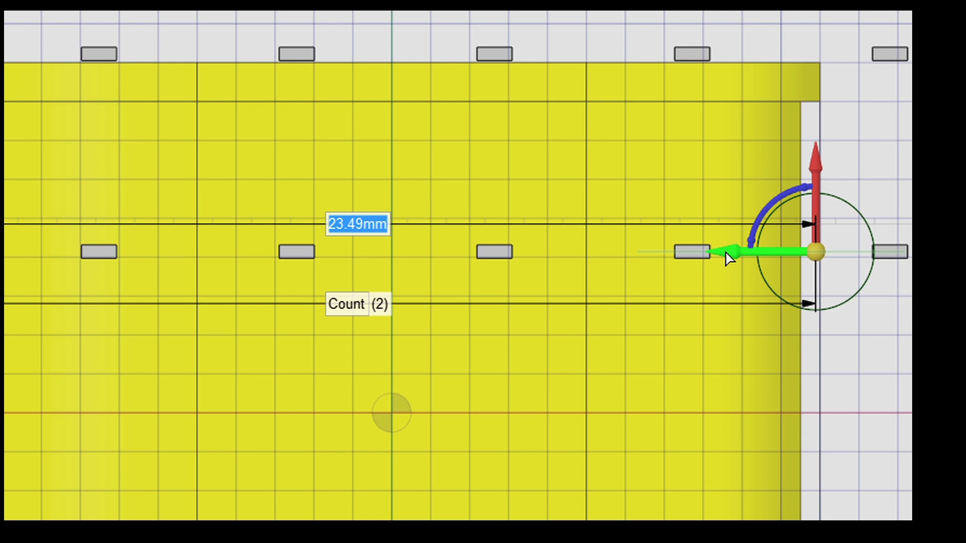
pyautogui.write('25')
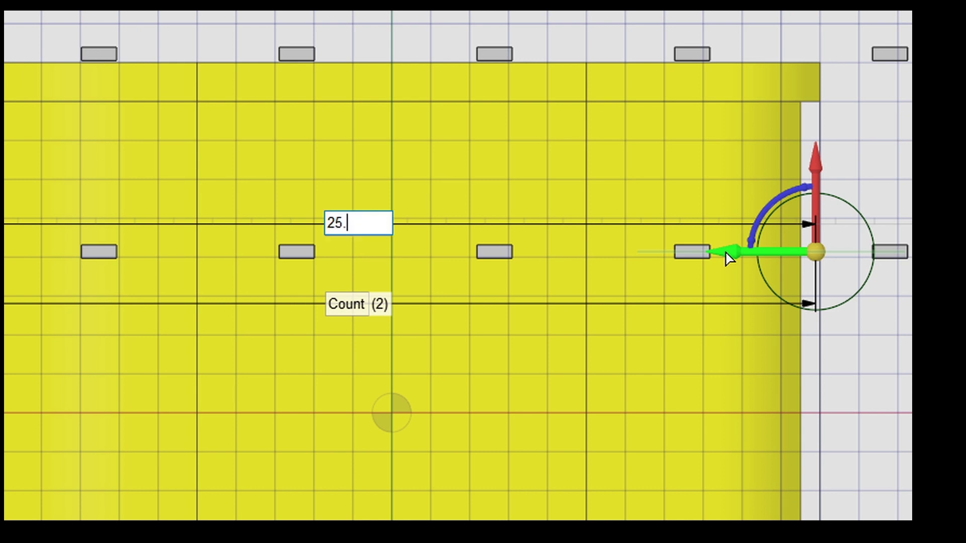
pyautogui.write('.4')
pyautogui.press('Tab')
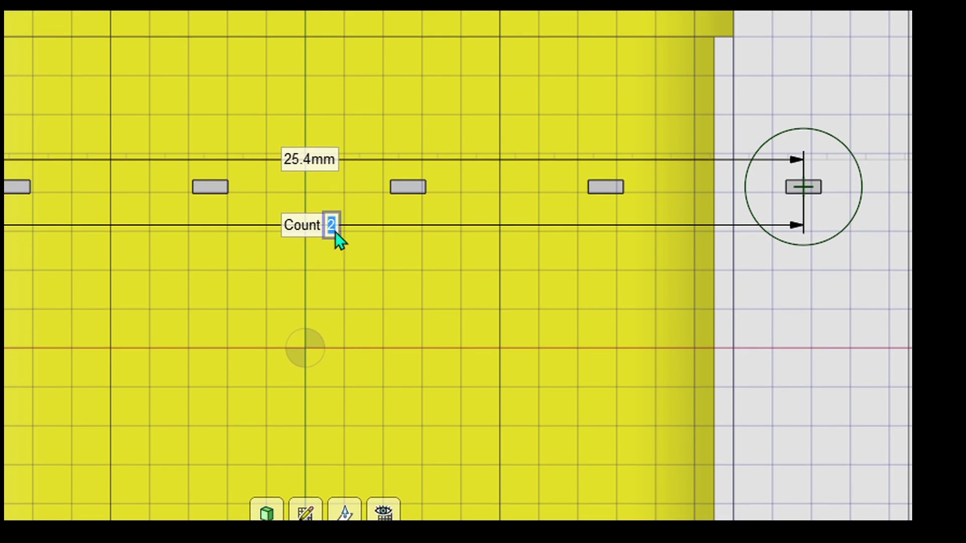
pyautogui.write('6')
pyautogui.press('Return')
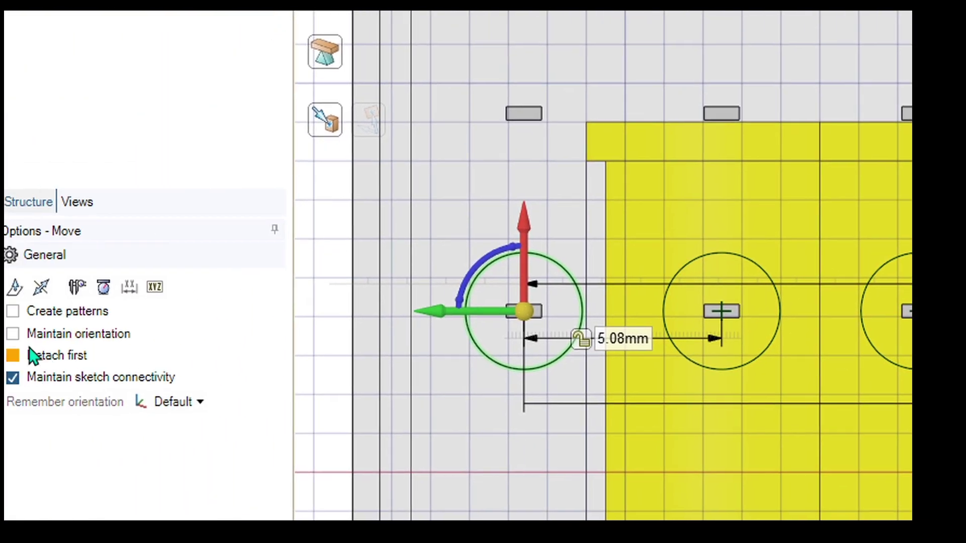
# Pattern the row of circles across the other pin rows over 10.16 mm with a count of 3.
pyautogui.click(51, 310)
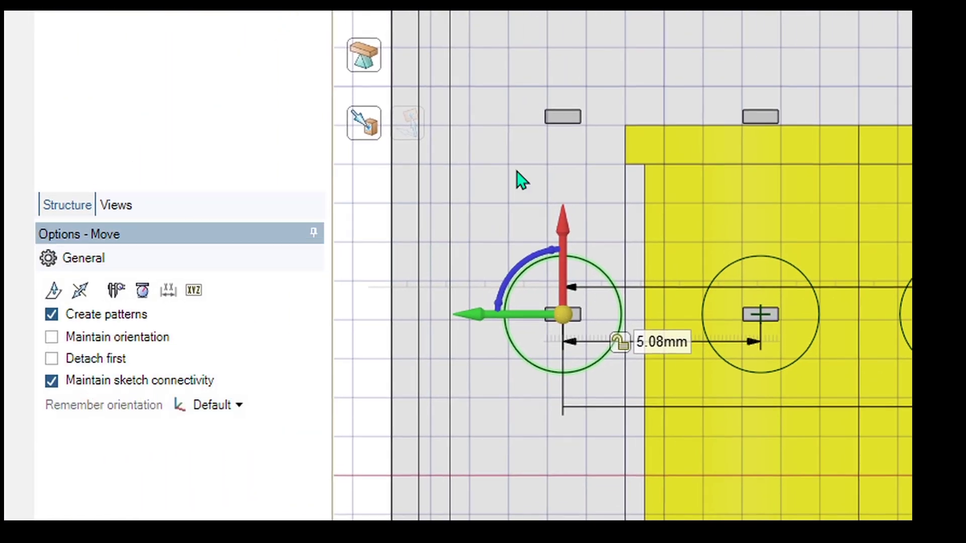
pyautogui.moveTo(565, 200); pyautogui.dragTo(608, 0)
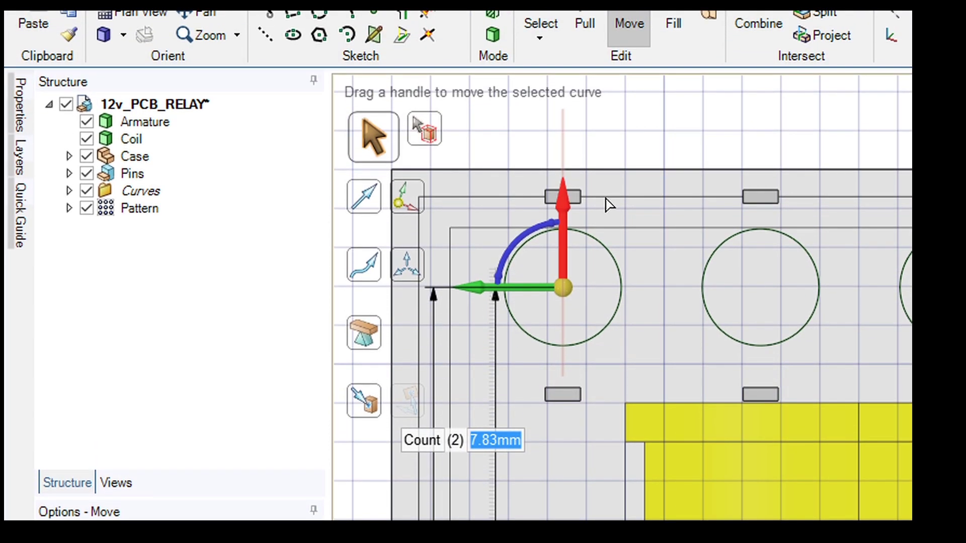
pyautogui.write('10.16')
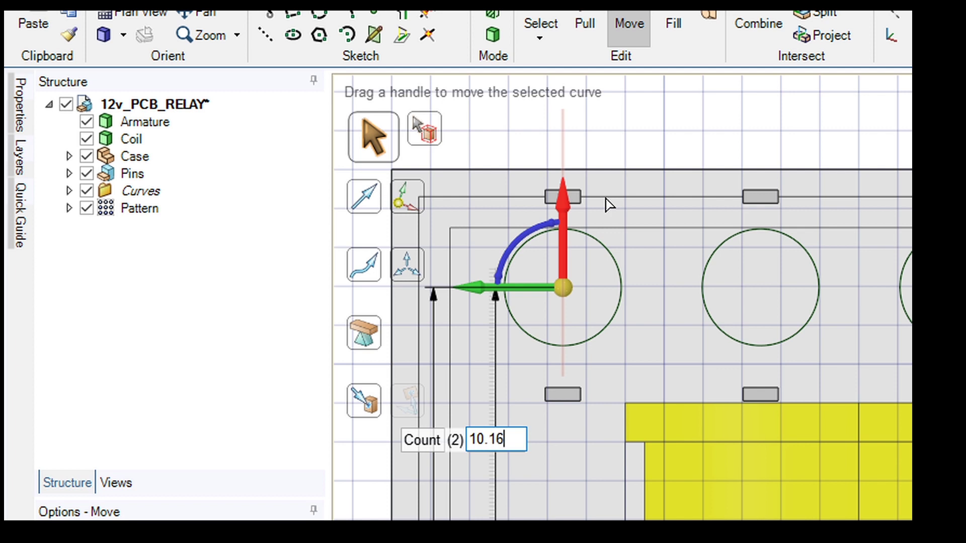
pyautogui.press('Return')
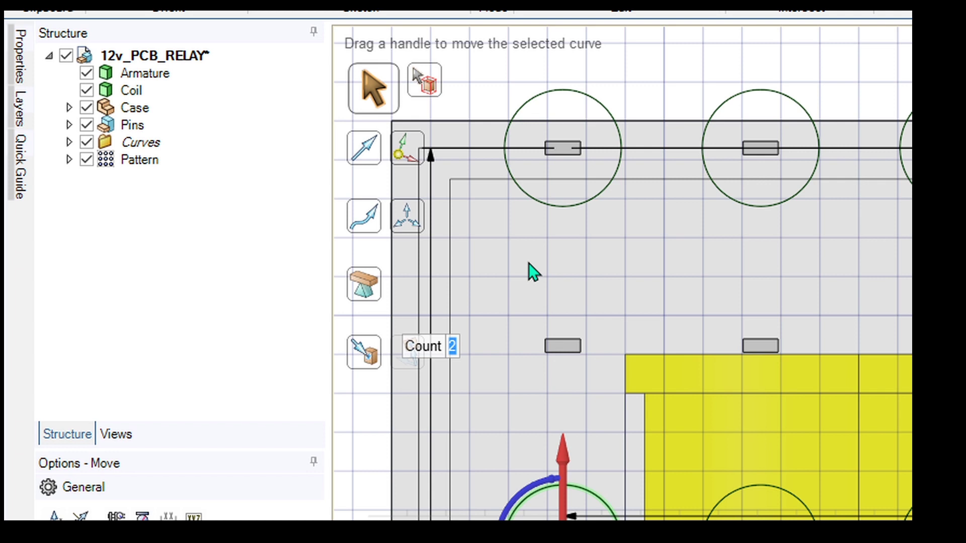
pyautogui.write('3')
pyautogui.press('Return')
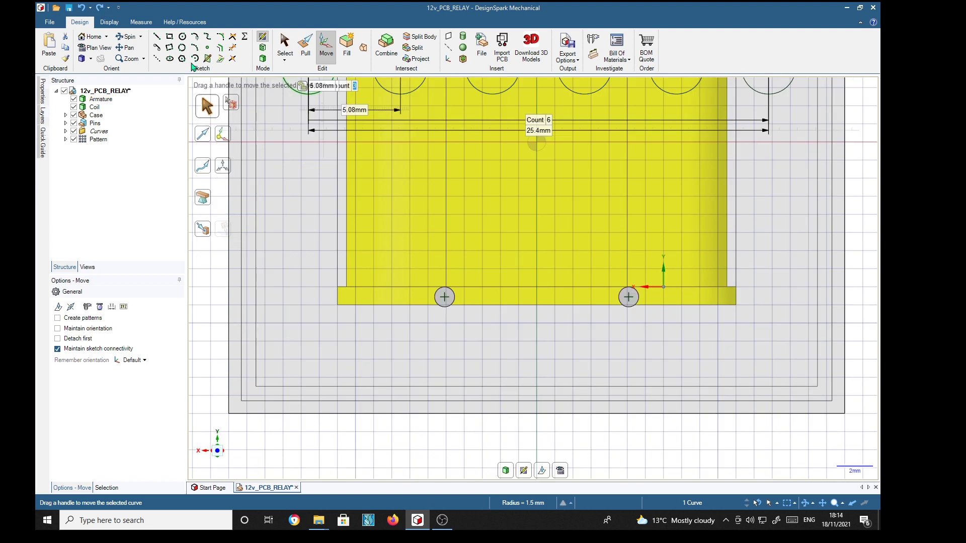
# Sketch a 3 mm diameter circle concentric with each of the two round coil pins.
pyautogui.press('c')
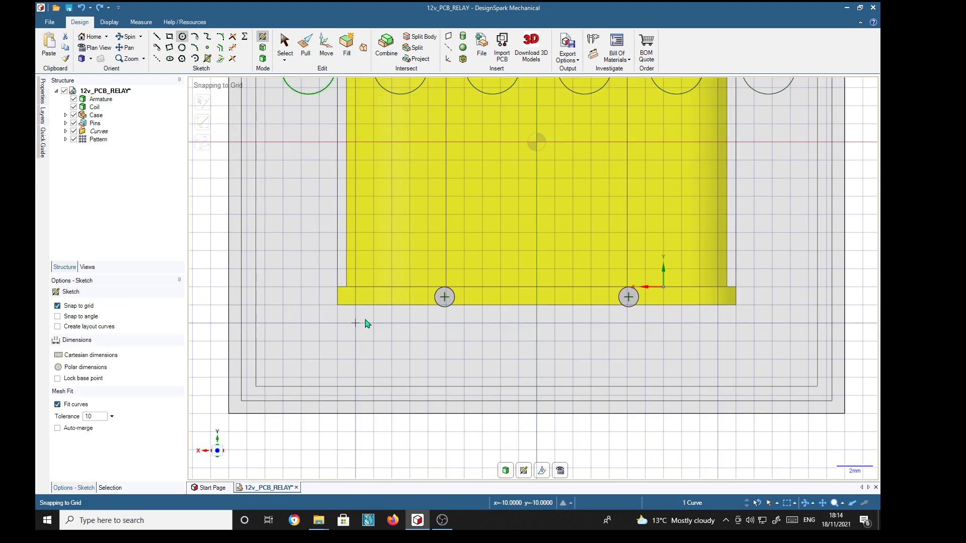
pyautogui.click(445, 297)
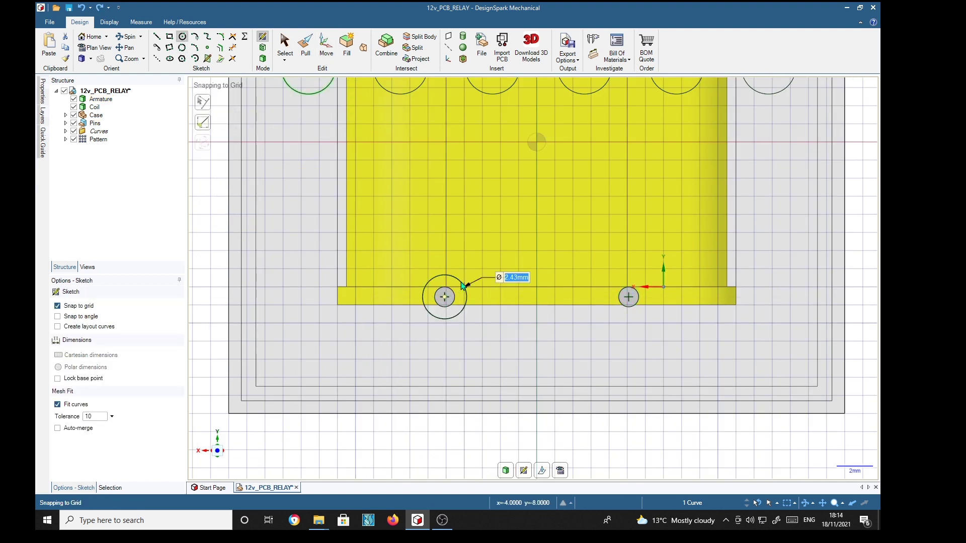
pyautogui.click(464, 286)
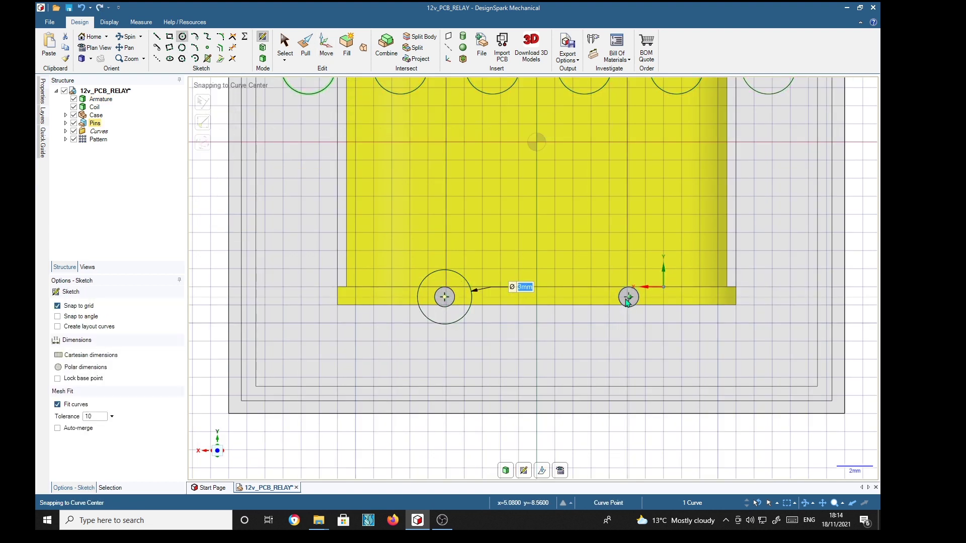
pyautogui.click(628, 297)
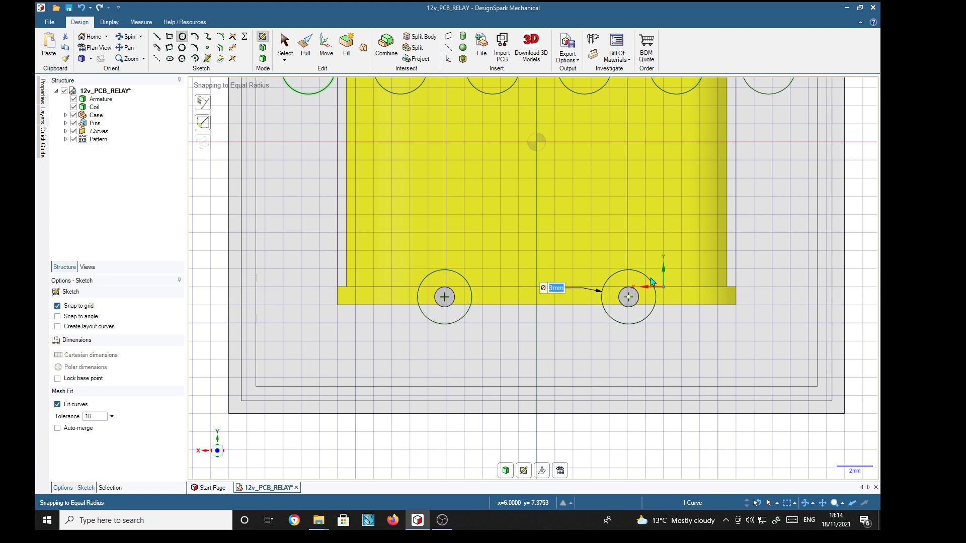
pyautogui.scroll(-4, 338, 402)
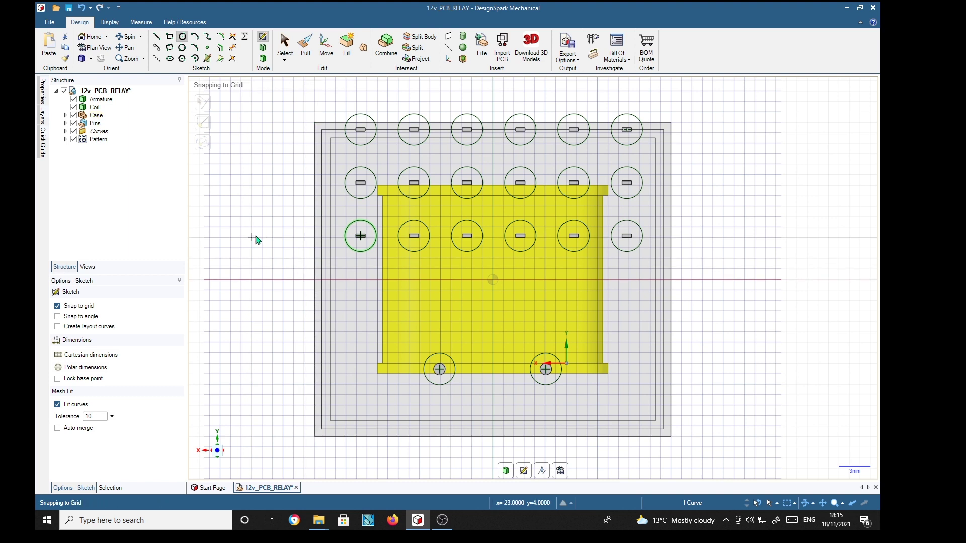
# Sketch a 34 × 31 mm rectangle from the case's lower corner, enclosing all the pin circles.
pyautogui.click(173, 37)
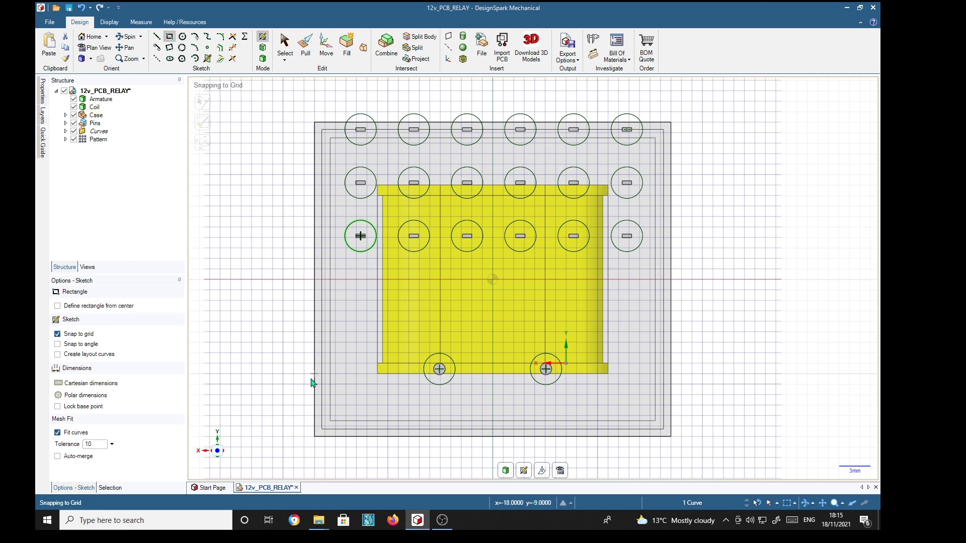
pyautogui.click(315, 437)
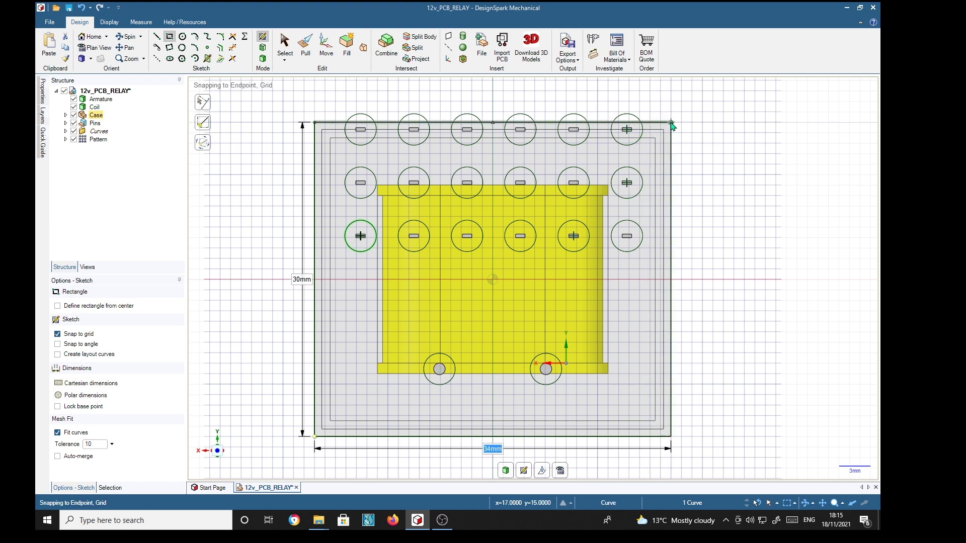
pyautogui.press('Tab')
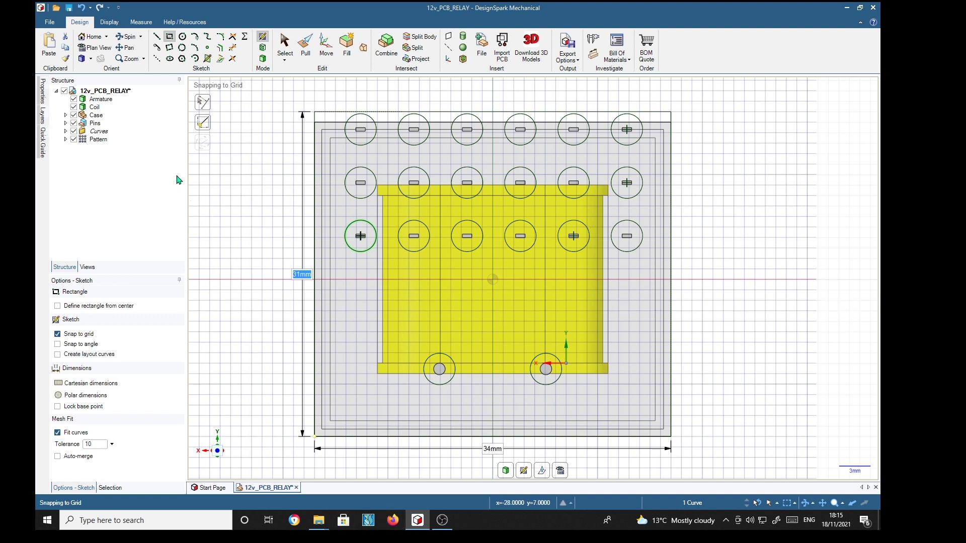
# Hide the Armature, Coil, Case and Pins so only the sketch shows, and accept the rectangle.
pyautogui.click(73, 99)
pyautogui.click(73, 107)
pyautogui.click(73, 116)
pyautogui.click(73, 123)
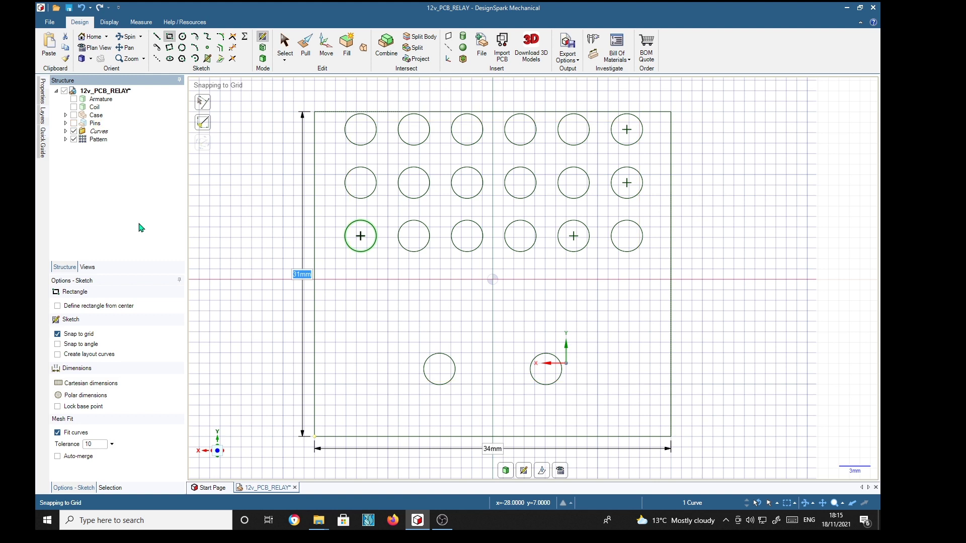
pyautogui.press('Return')
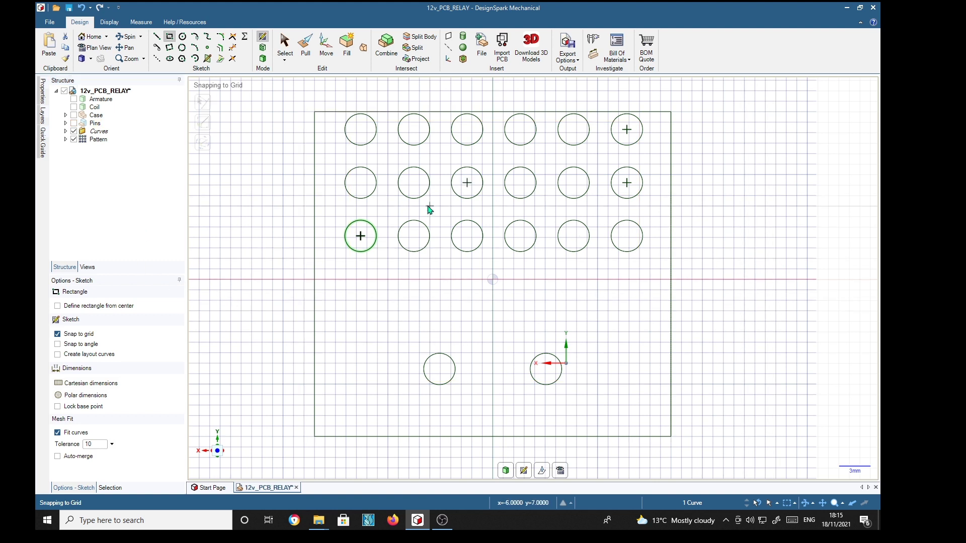
# Pull the rectangular face around the circles into a plate 1 mm thick.
pyautogui.click(305, 47)
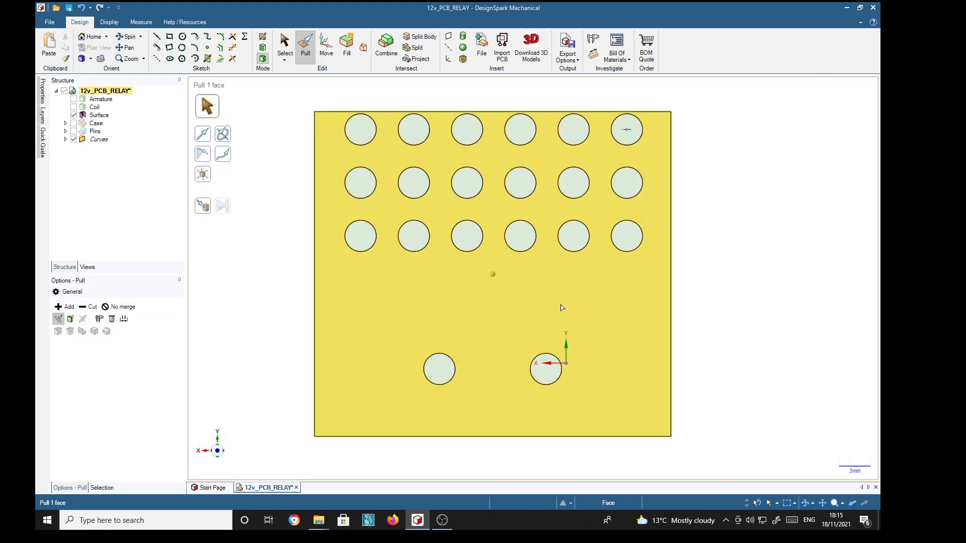
pyautogui.click(562, 307)
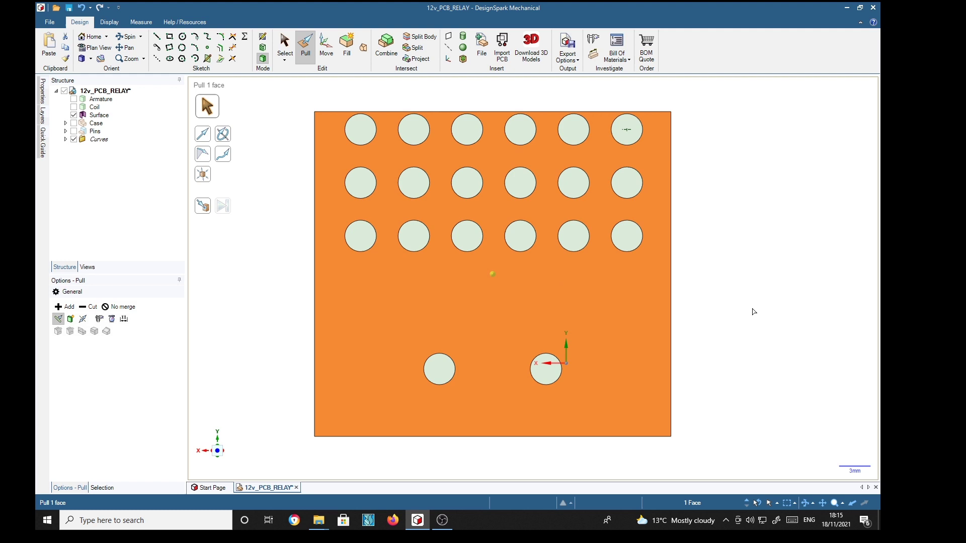
pyautogui.write('1')
pyautogui.press('Return')
pyautogui.moveTo(743, 293); pyautogui.dragTo(722, 304, button='middle')
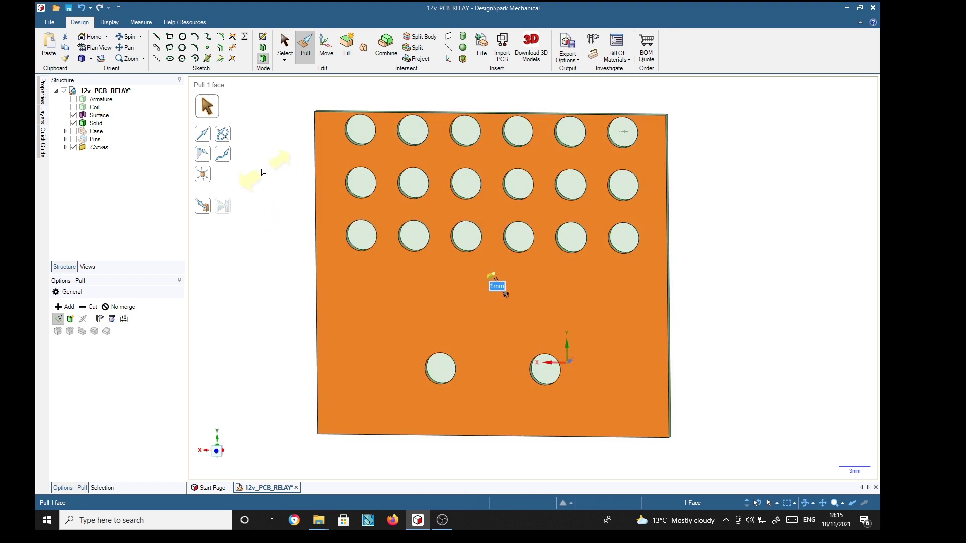
# Delete the leftover Surface body filling the holes and return to the plan view of the plate.
pyautogui.rightClick(95, 115)
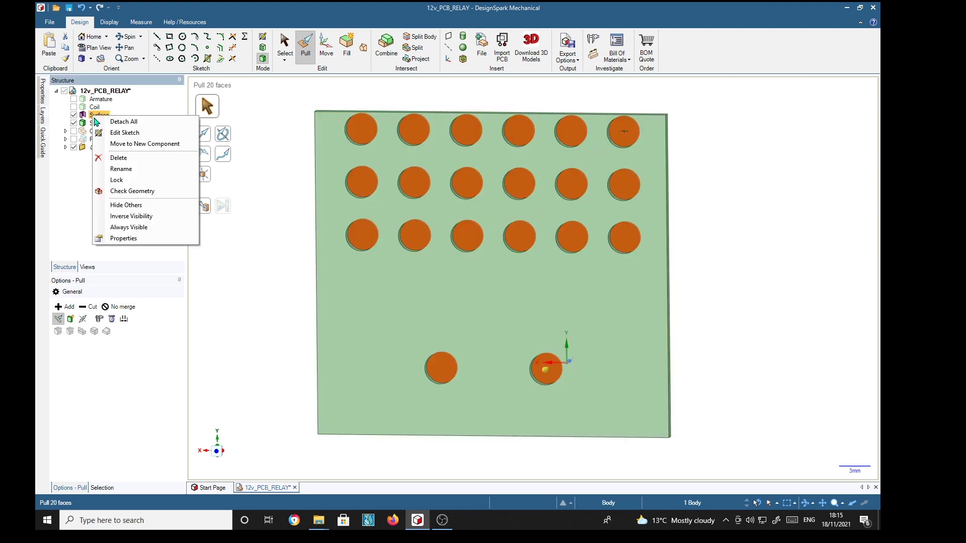
pyautogui.click(119, 159)
pyautogui.moveTo(717, 231)
pyautogui.mouseDown(button='middle')
pyautogui.moveTo(753, 179)
pyautogui.moveTo(750, 236)
pyautogui.moveTo(711, 196)
pyautogui.mouseUp(button='middle')
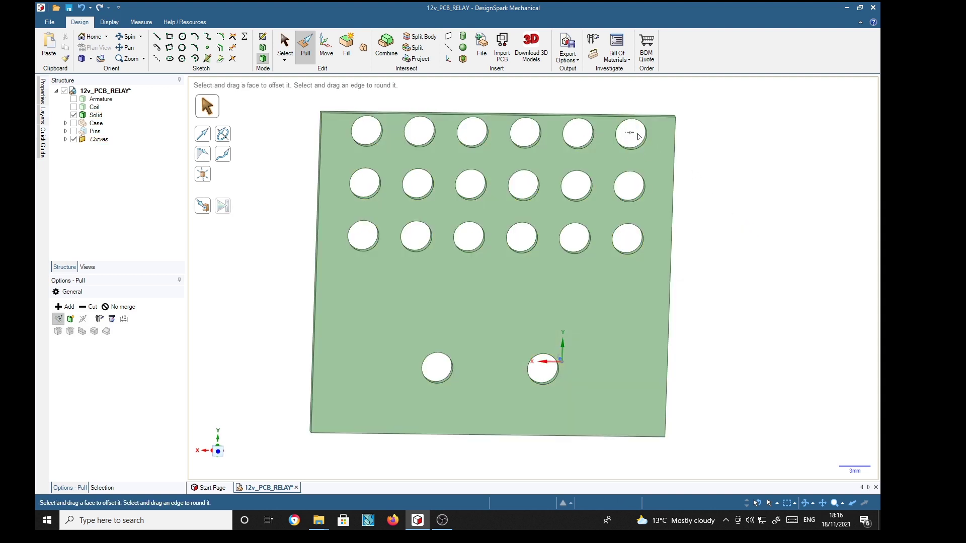
pyautogui.moveTo(730, 293)
pyautogui.mouseDown(button='middle')
pyautogui.moveTo(739, 312)
pyautogui.moveTo(717, 315)
pyautogui.moveTo(742, 291)
pyautogui.mouseUp(button='middle')
pyautogui.click(220, 454)
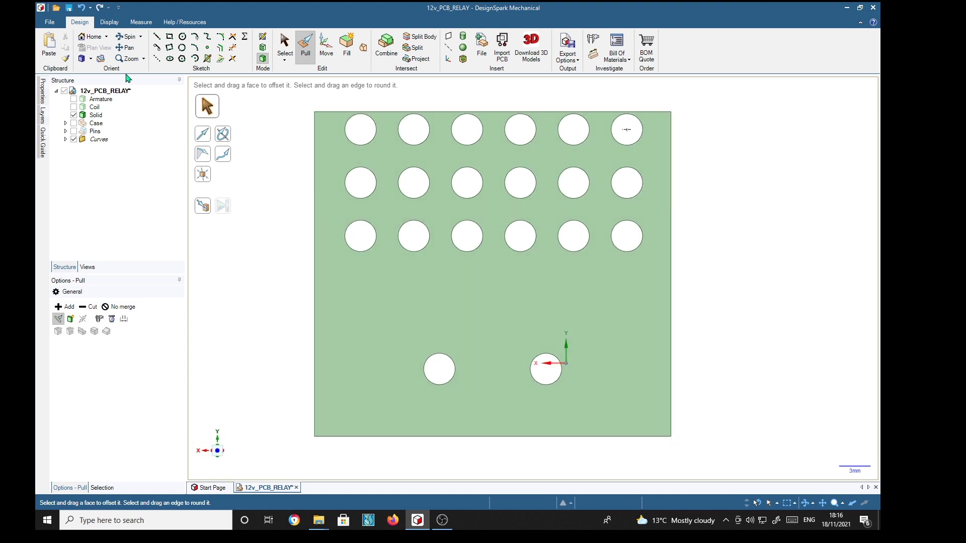
# Save the plate in AutoCAD DXF format over the existing file 12v_PCB_RELAY.dxf.
pyautogui.click(50, 23)
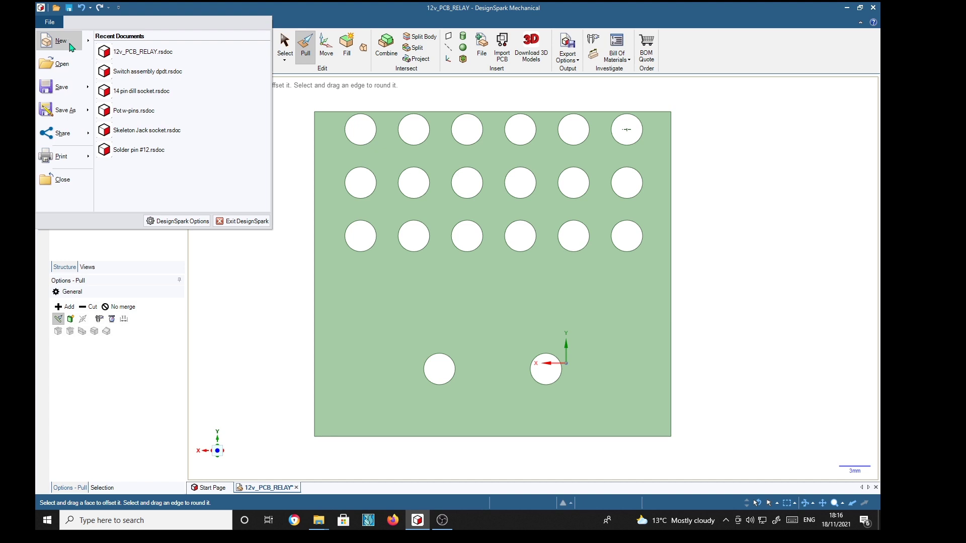
pyautogui.click(68, 110)
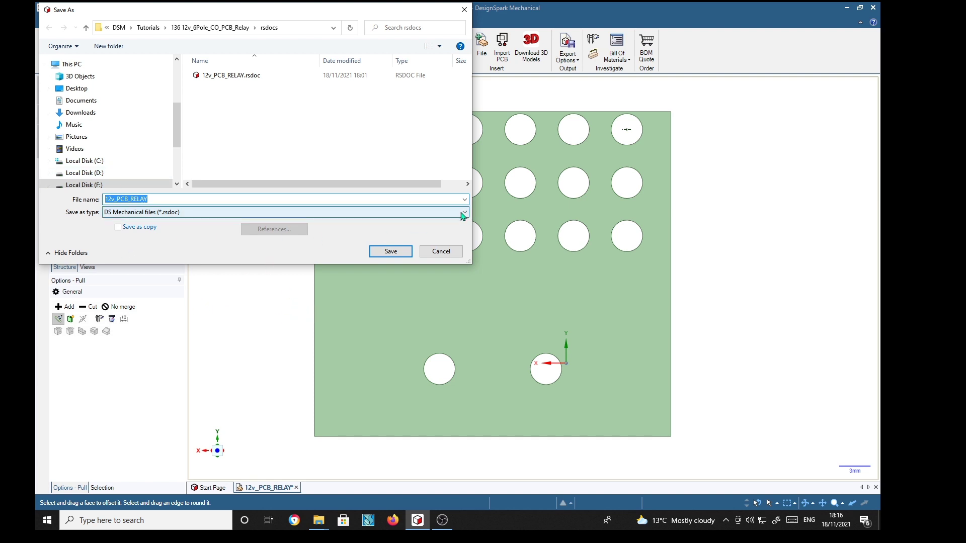
pyautogui.click(415, 213)
pyautogui.click(135, 237)
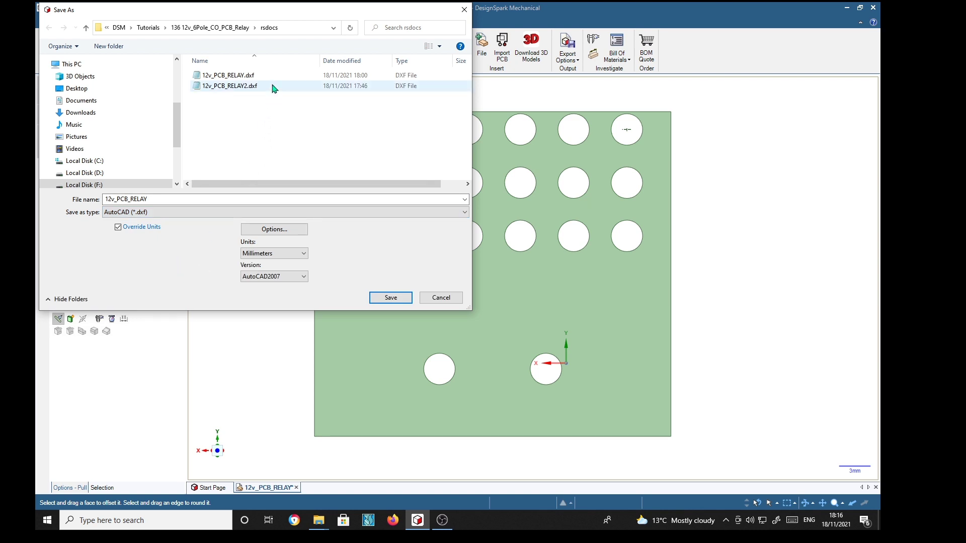
pyautogui.click(234, 80)
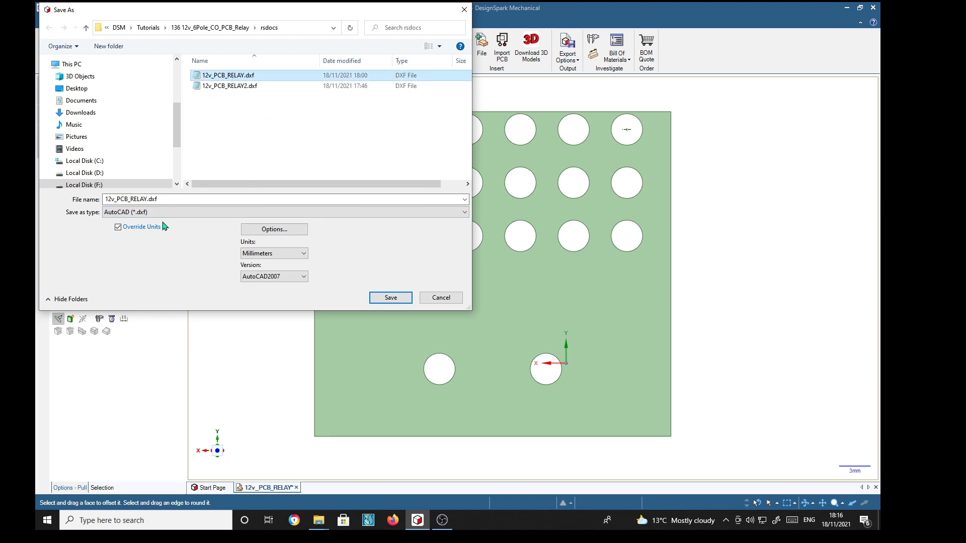
pyautogui.press('Return')
pyautogui.click(459, 295)
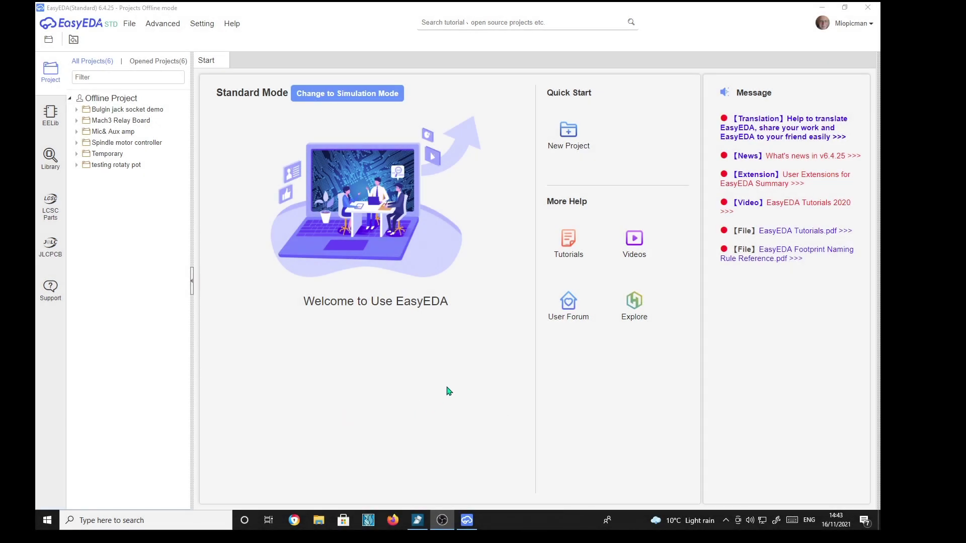
# In EasyEDA, create a new symbol and open the SK-12D02-VG5 switch symbol from EELib for editing.
pyautogui.click(130, 23)
pyautogui.moveTo(151, 38)
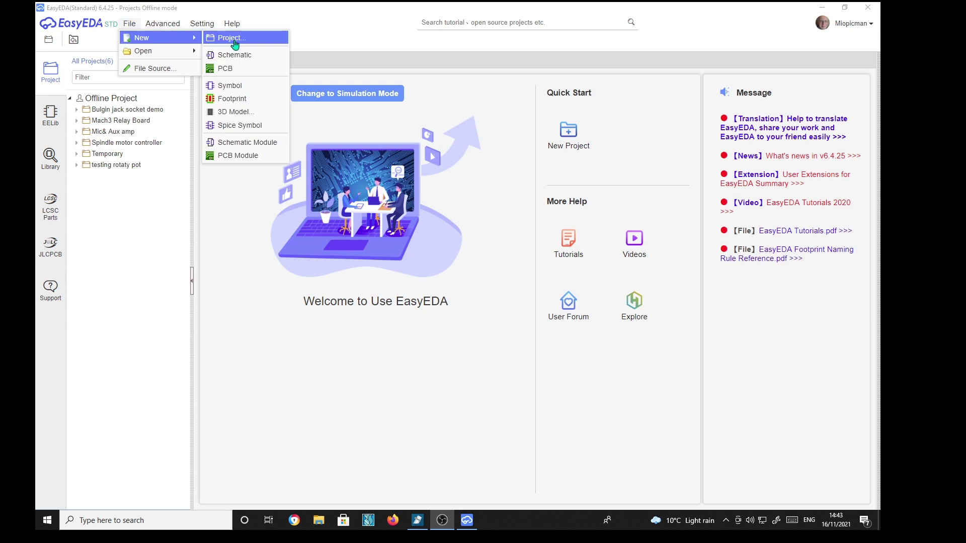
pyautogui.click(229, 86)
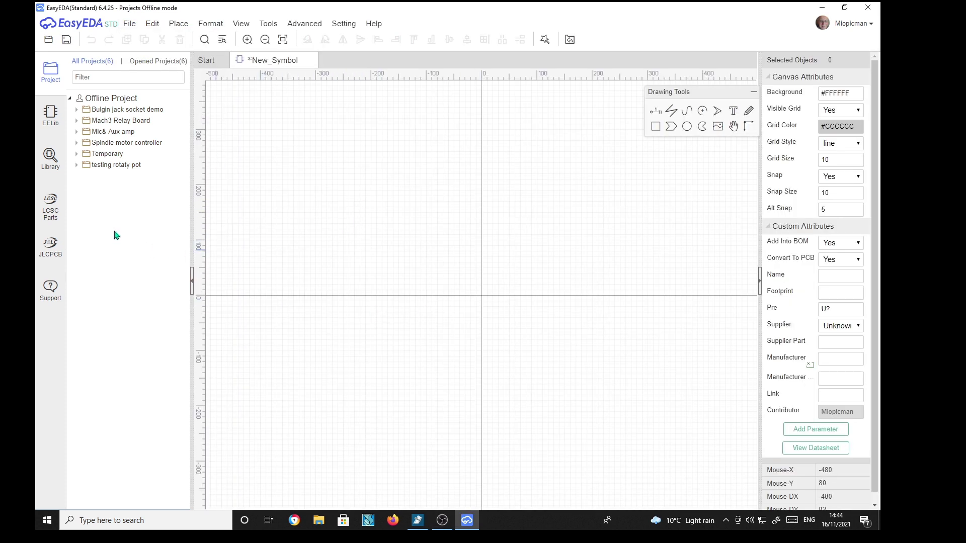
pyautogui.click(51, 116)
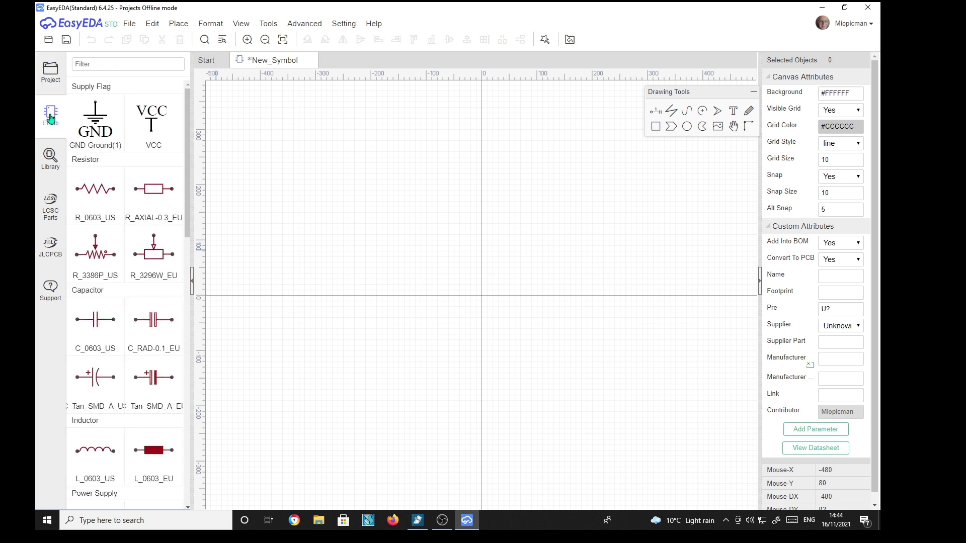
pyautogui.scroll(-7, 151, 448)
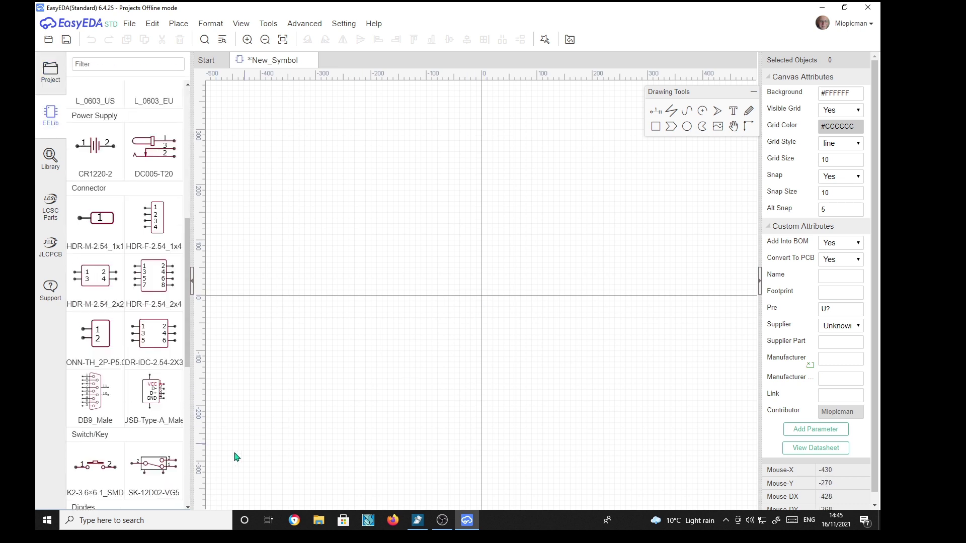
pyautogui.click(155, 467)
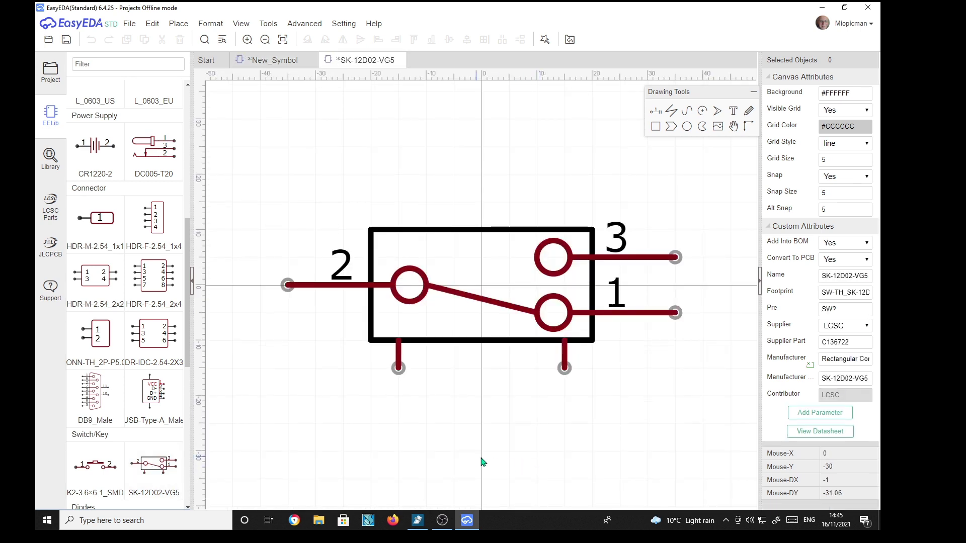
# Stretch the switch symbol's outline upward into a tall rectangle by moving both upper corners to about Y 150.
pyautogui.scroll(-3, 482, 462)
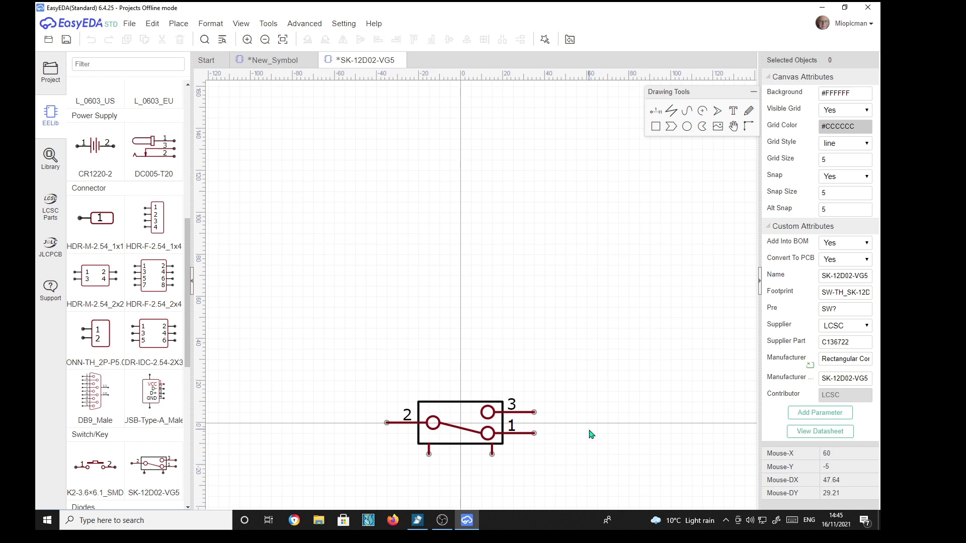
pyautogui.click(496, 402)
pyautogui.moveTo(504, 402); pyautogui.dragTo(505, 105)
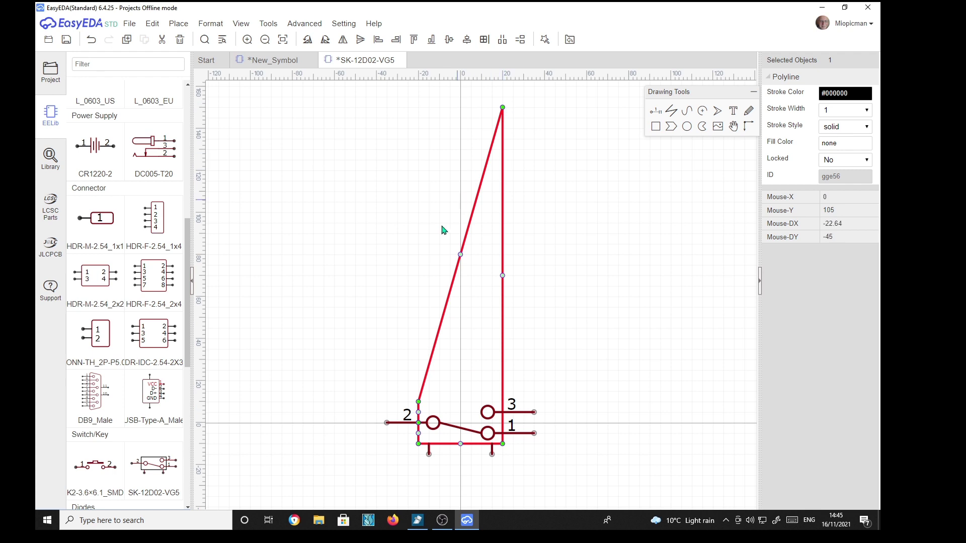
pyautogui.moveTo(417, 404); pyautogui.dragTo(419, 111)
# Copy the changeover contact with its three pins and paste five copies above it, spaced 20 units apart.
pyautogui.moveTo(366, 359); pyautogui.dragTo(563, 447)
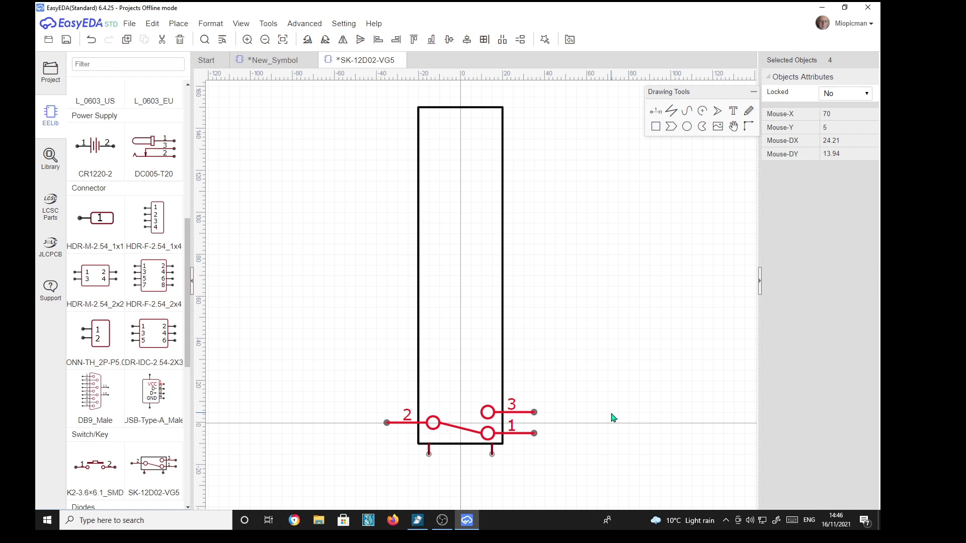
pyautogui.hotkey('ctrl', 'v')
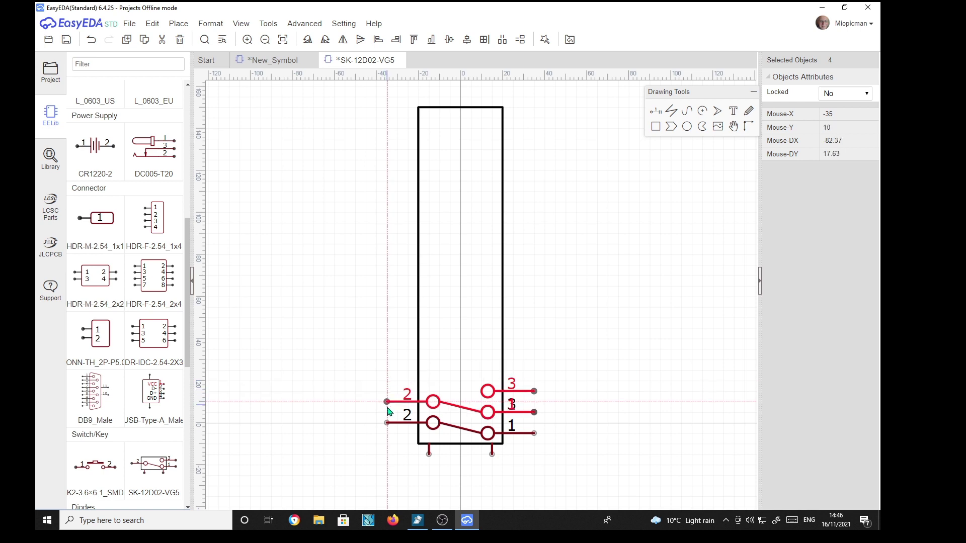
pyautogui.click(387, 381)
pyautogui.hotkey('ctrl', 'v')
pyautogui.click(388, 339)
pyautogui.hotkey('ctrl', 'v')
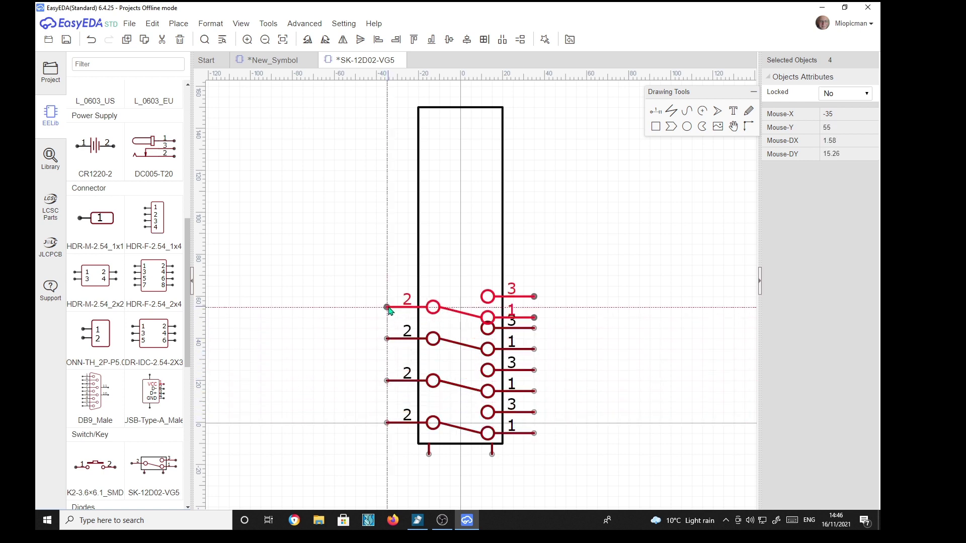
pyautogui.click(387, 296)
pyautogui.hotkey('ctrl', 'v')
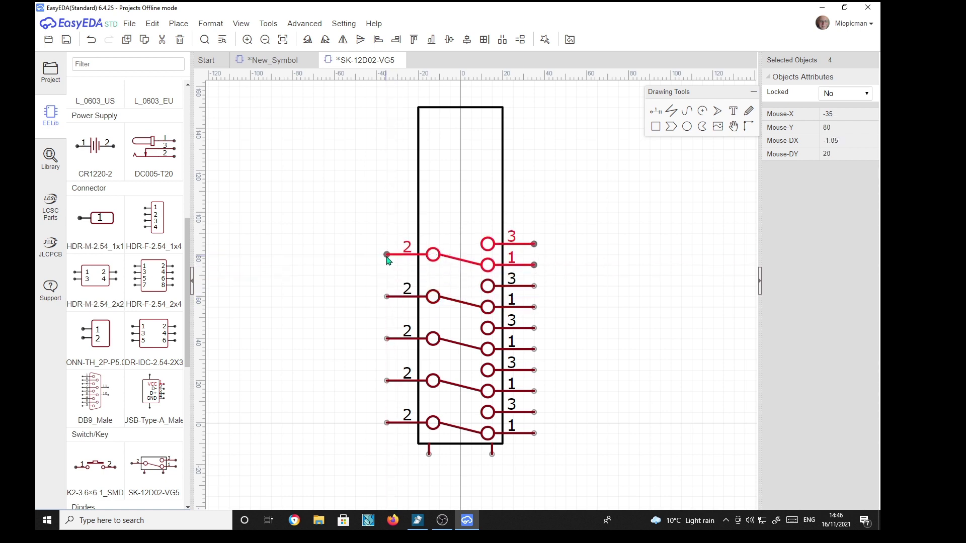
pyautogui.click(388, 254)
pyautogui.hotkey('ctrl', 'v')
pyautogui.click(387, 212)
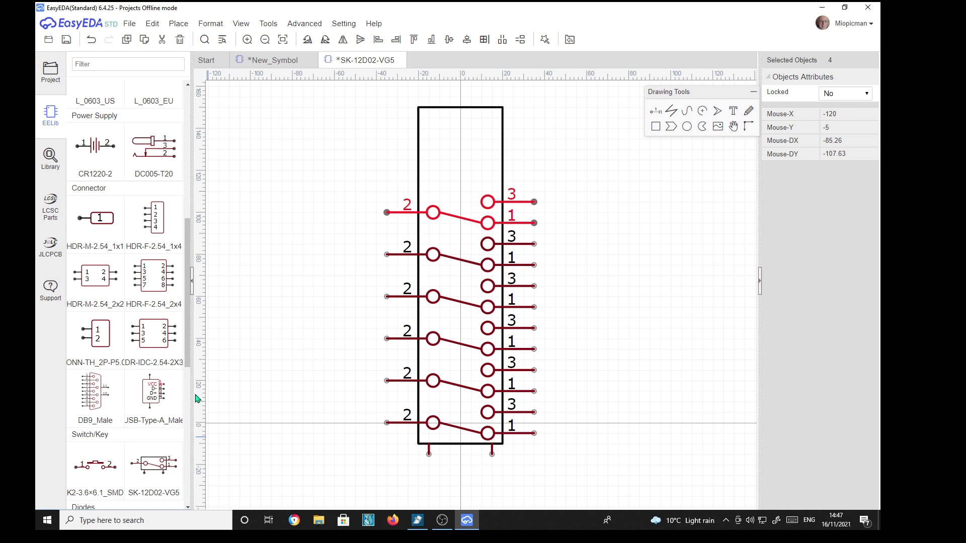
# Open the L_0603_US inductor symbol from EELib and select all of its parts.
pyautogui.moveTo(189, 255); pyautogui.dragTo(190, 209)
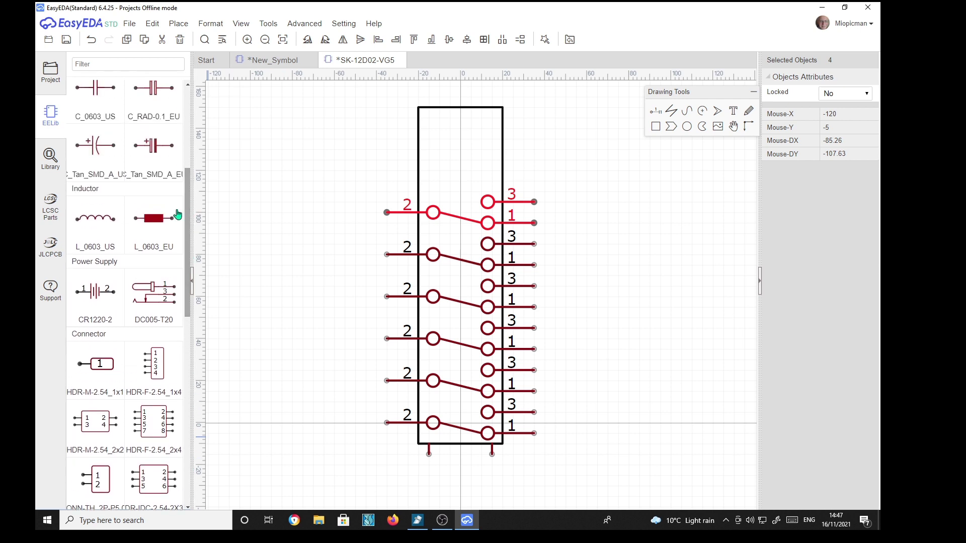
pyautogui.doubleClick(98, 227)
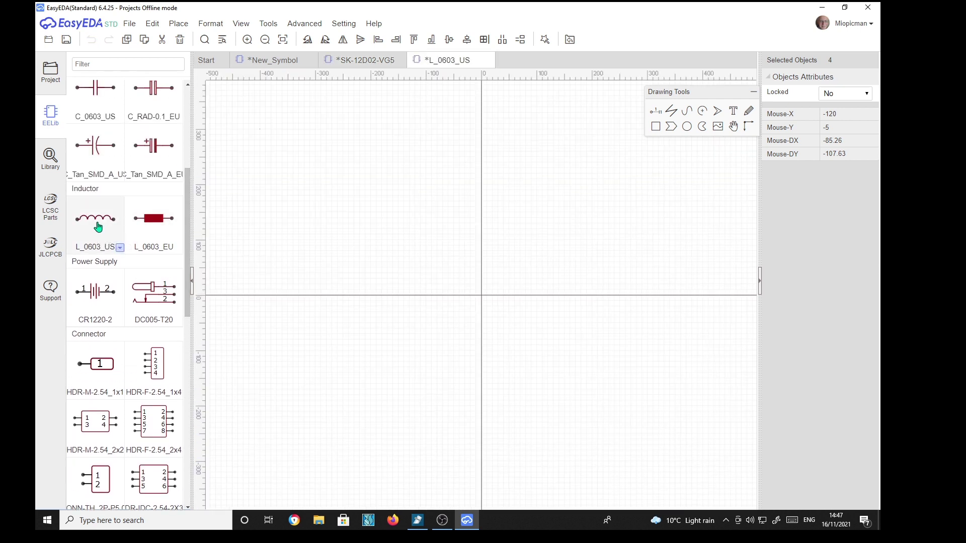
pyautogui.moveTo(227, 226); pyautogui.dragTo(740, 358)
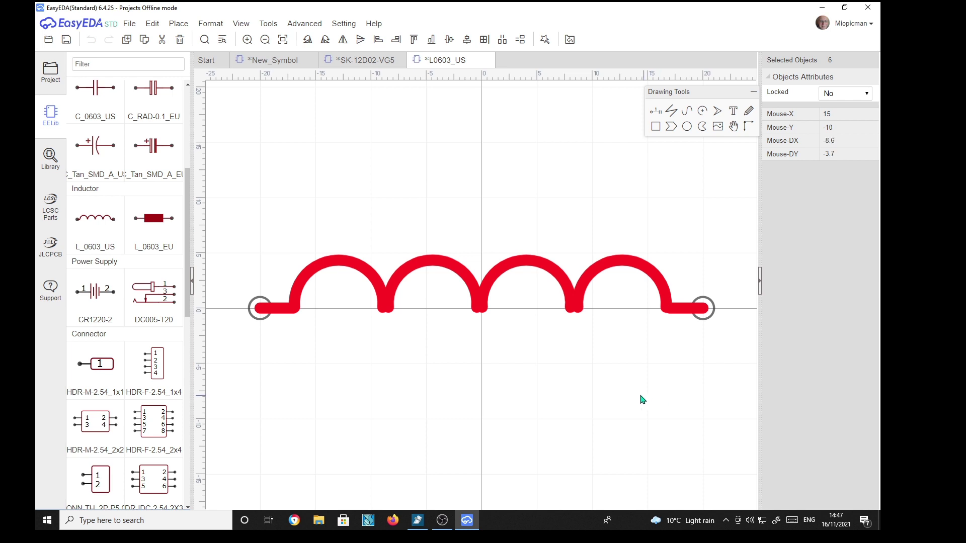
# Close the empty new symbol and paste the copied inductor across the switch outline above the top contact at Y 115.
pyautogui.click(287, 60)
pyautogui.click(310, 60)
pyautogui.hotkey('ctrl', 'v')
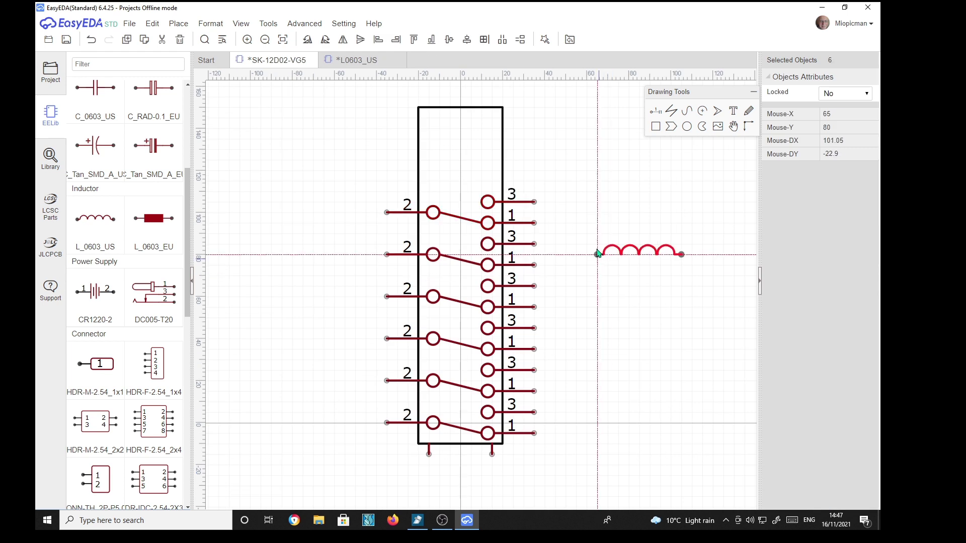
pyautogui.click(426, 182)
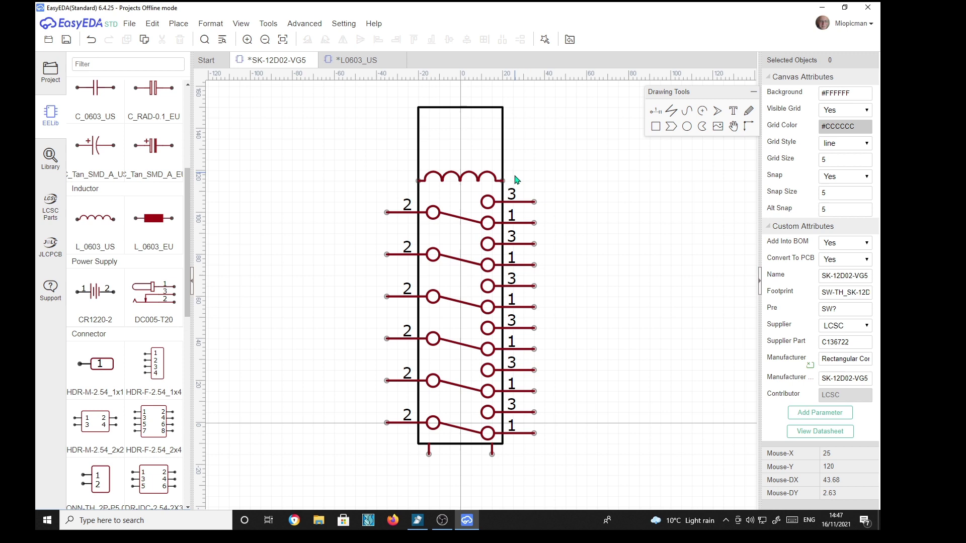
# Extend the coil's right-hand pin outward to X 35, Y 115 with a length of 18 and display its pin number.
pyautogui.scroll(1, 536, 174)
pyautogui.scroll(1, 538, 173)
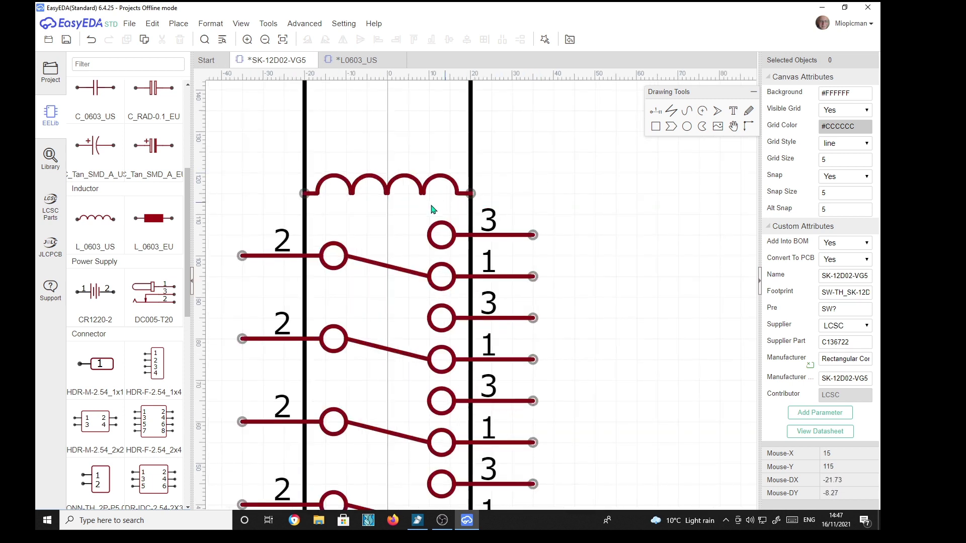
pyautogui.moveTo(474, 197); pyautogui.dragTo(528, 190)
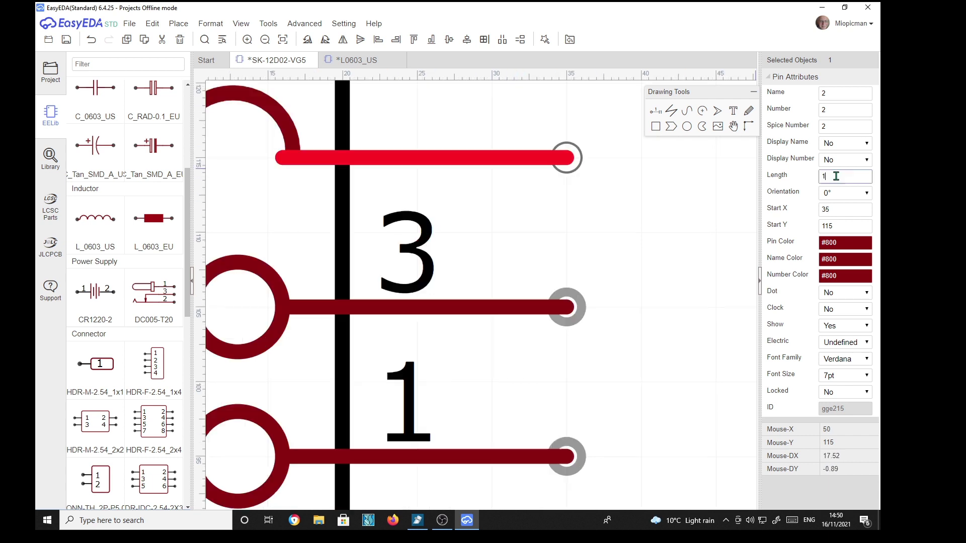
pyautogui.write('8')
pyautogui.press('Return')
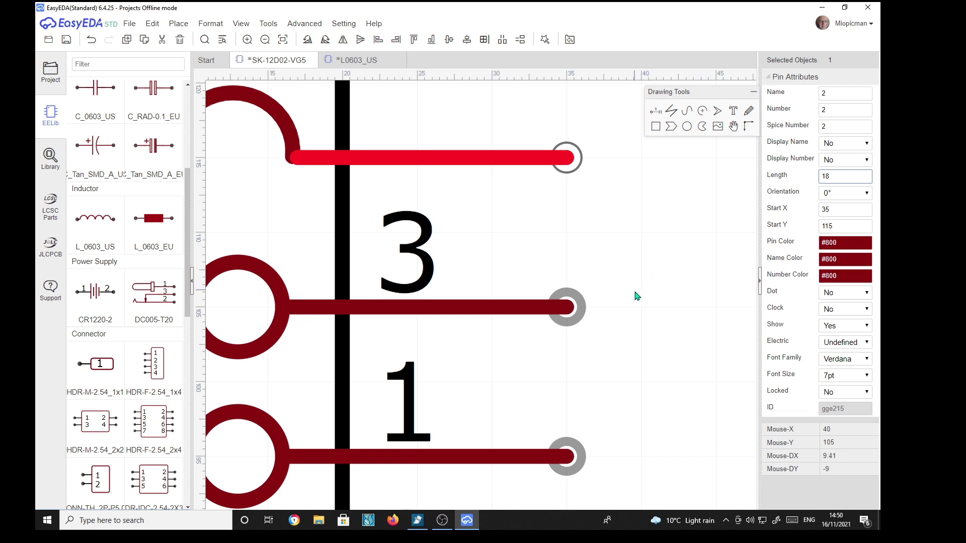
pyautogui.moveTo(651, 258); pyautogui.dragTo(656, 397, button='right')
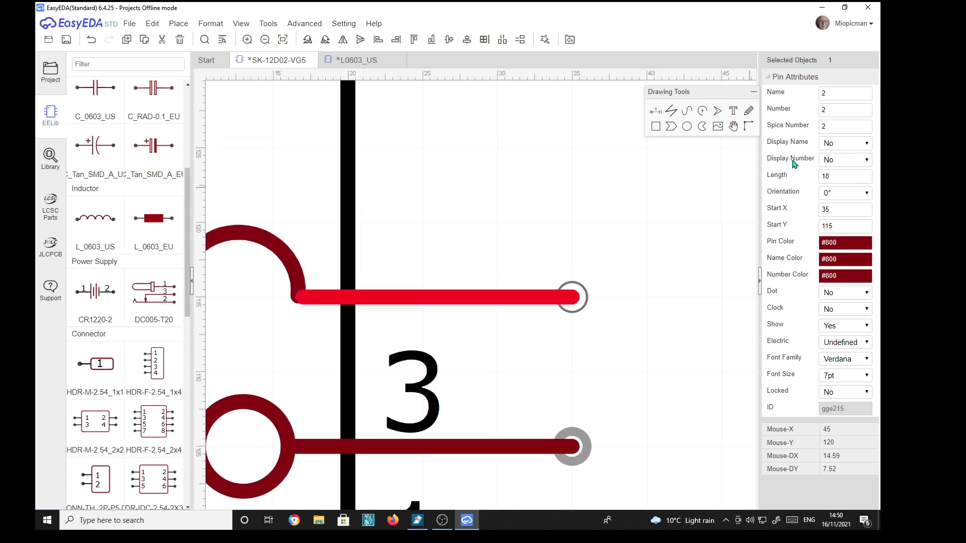
pyautogui.click(869, 160)
pyautogui.click(853, 172)
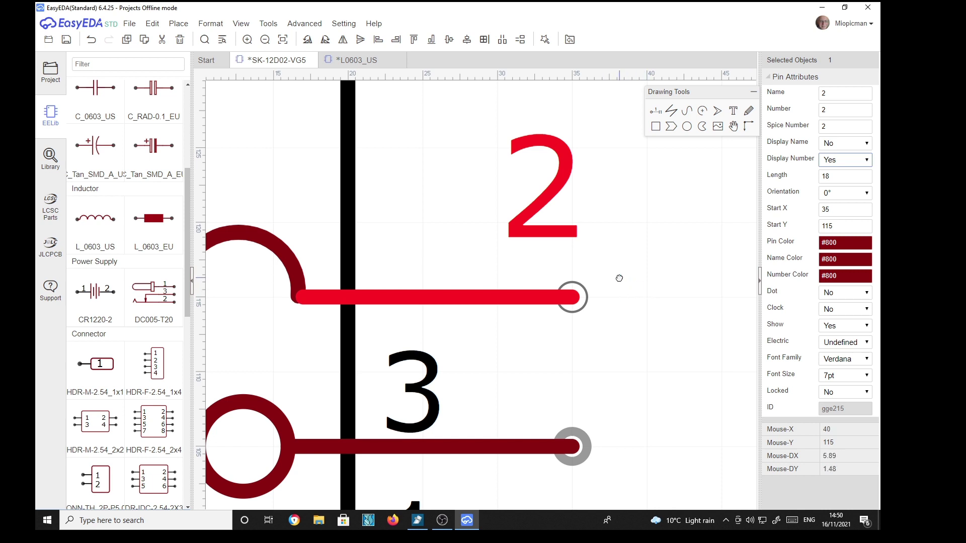
# Extend the coil's left-hand pin outward to X -35, Y 115 with a length of 18 and display its pin number.
pyautogui.scroll(1, 621, 278)
pyautogui.scroll(-4, 636, 276)
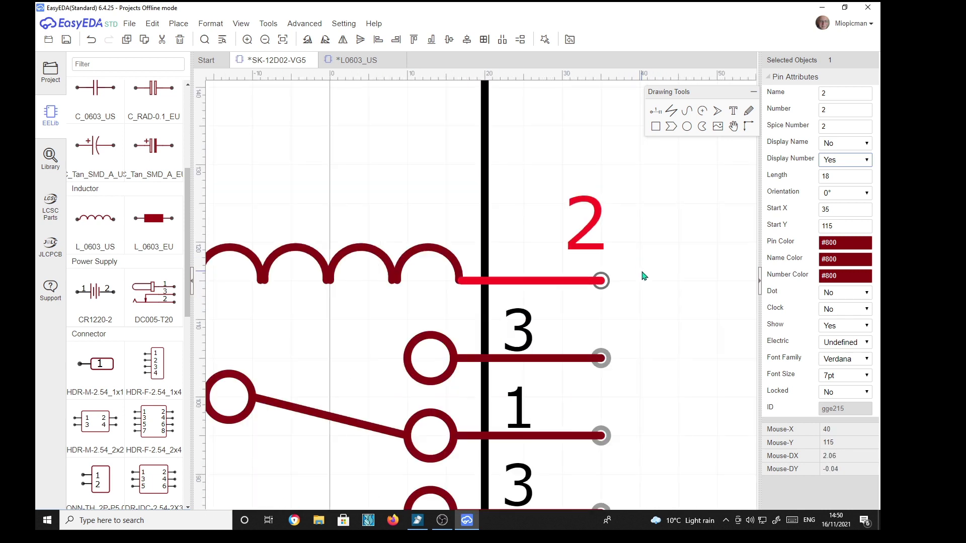
pyautogui.moveTo(524, 240)
pyautogui.mouseDown(button='right')
pyautogui.moveTo(804, 236)
pyautogui.moveTo(715, 230)
pyautogui.mouseUp(button='right')
pyautogui.moveTo(417, 330); pyautogui.dragTo(564, 325, button='right')
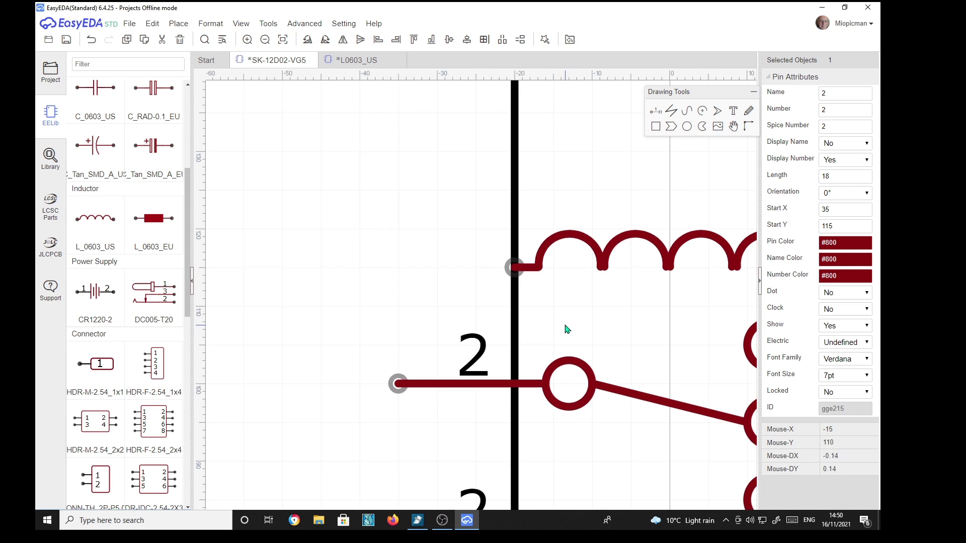
pyautogui.moveTo(514, 271); pyautogui.dragTo(410, 278)
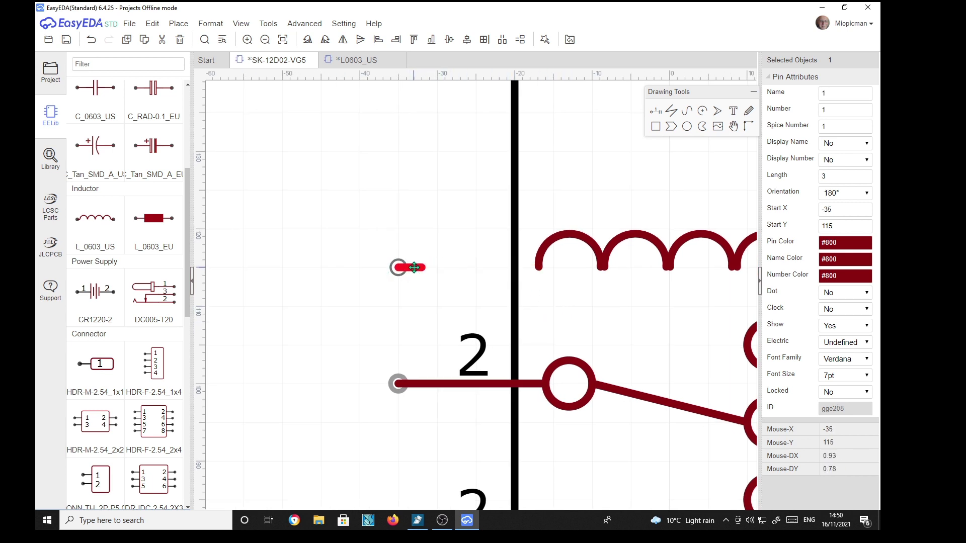
pyautogui.doubleClick(835, 176)
pyautogui.write('18')
pyautogui.press('Return')
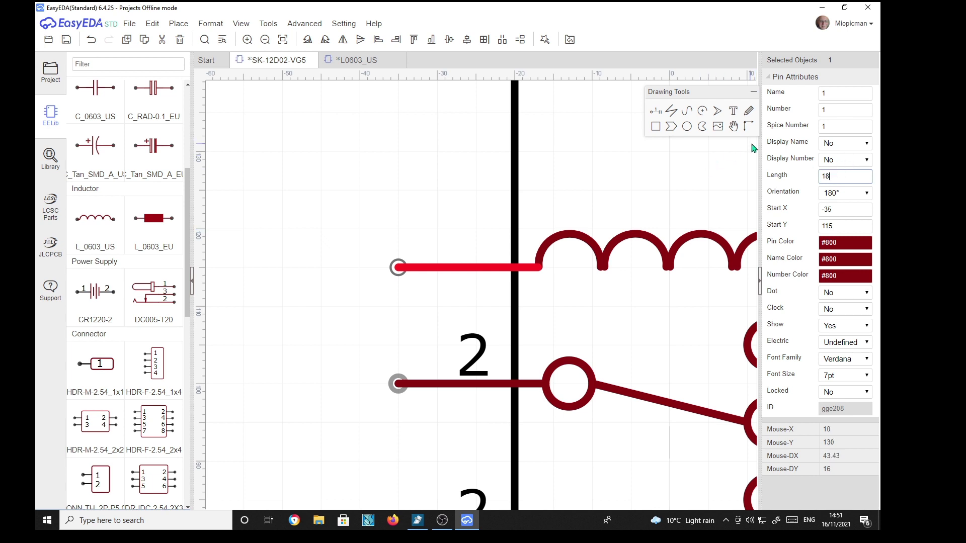
pyautogui.click(866, 164)
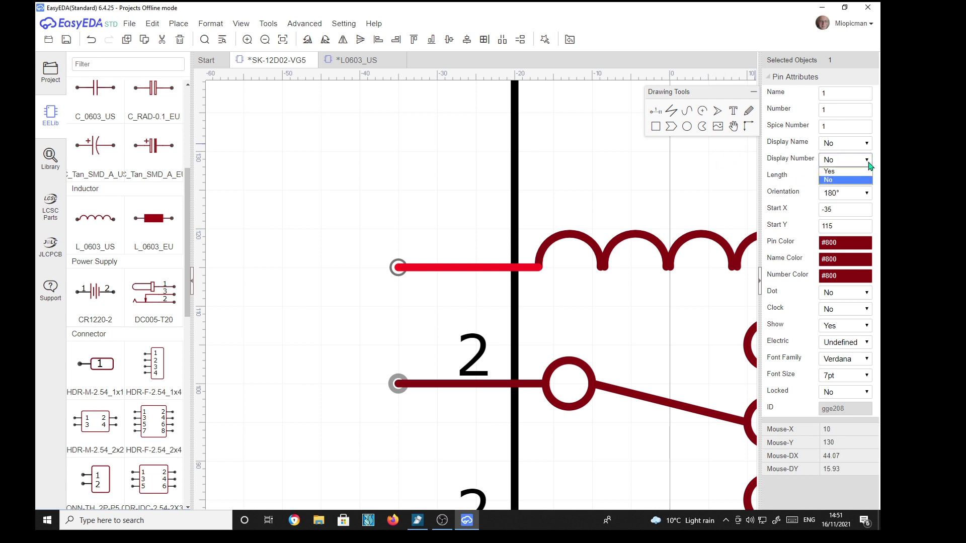
pyautogui.click(855, 183)
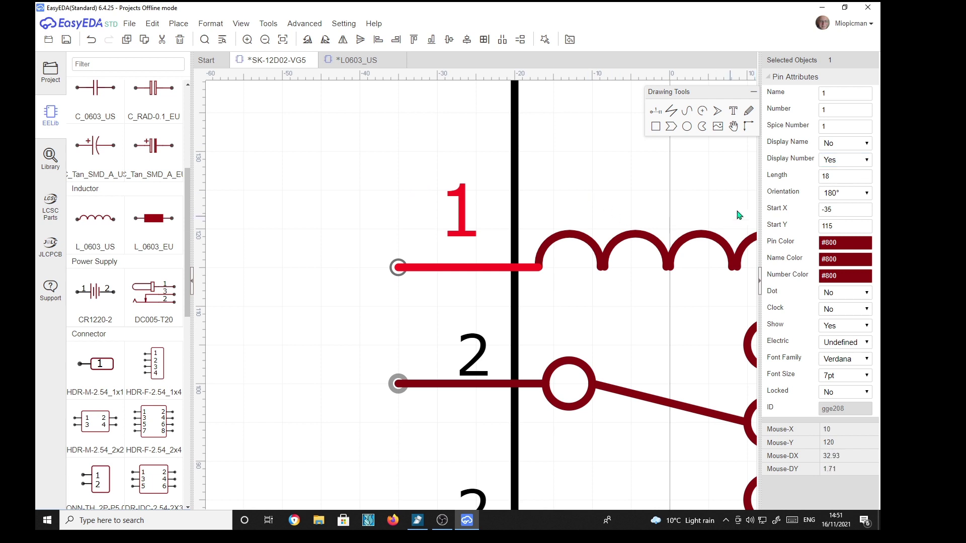
# Set the snap size to 1 and move both coil pin numbers close above their pins, near the outline.
pyautogui.moveTo(686, 177); pyautogui.dragTo(576, 196, button='right')
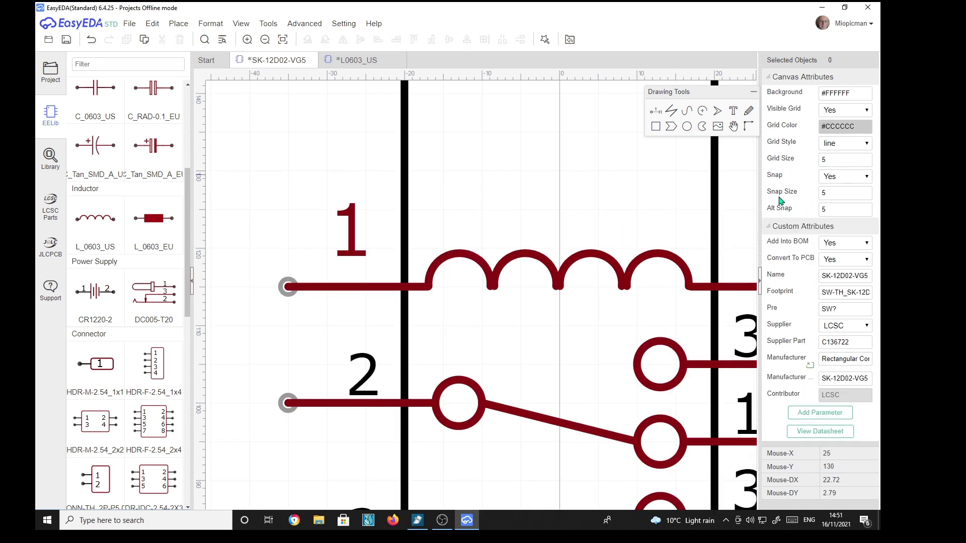
pyautogui.click(834, 195)
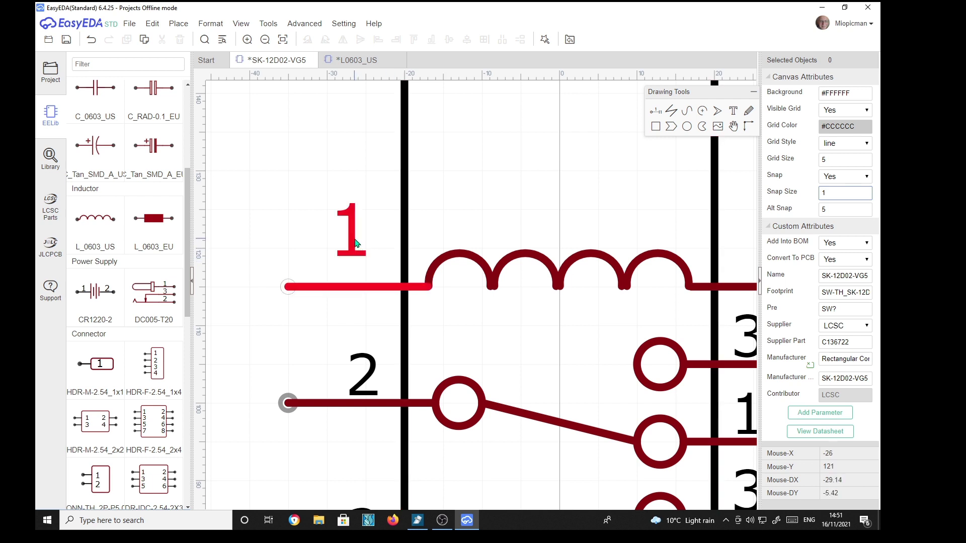
pyautogui.click(366, 253)
pyautogui.moveTo(366, 253); pyautogui.dragTo(369, 259)
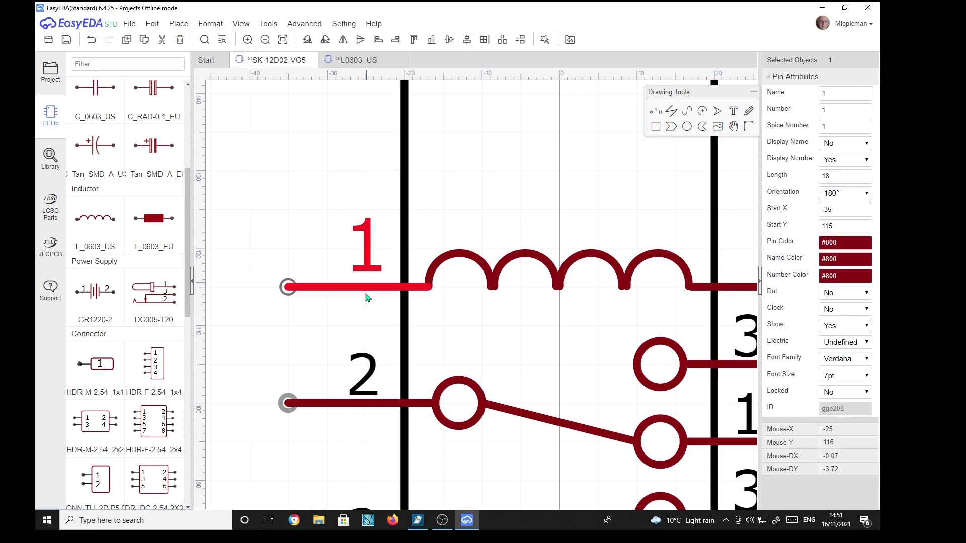
pyautogui.moveTo(579, 218); pyautogui.dragTo(380, 254, button='right')
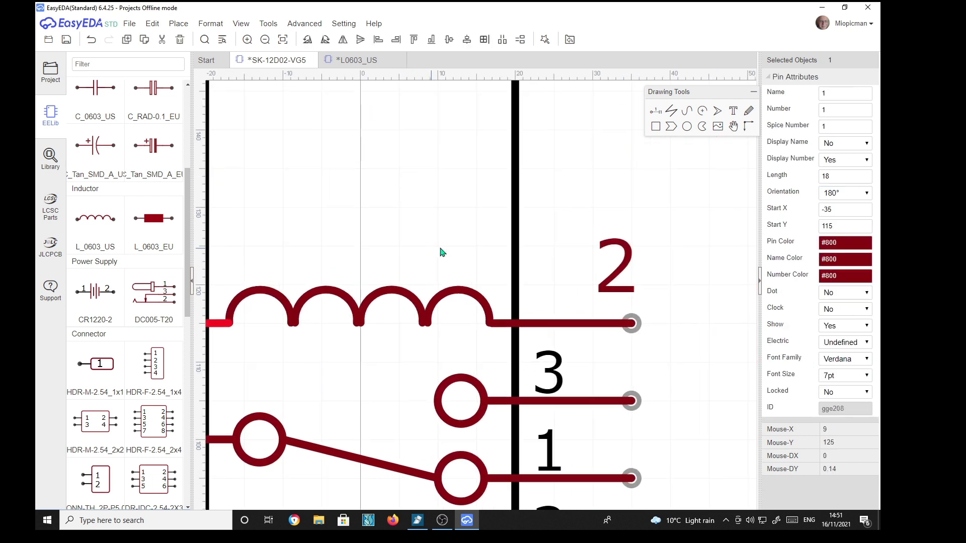
pyautogui.moveTo(624, 263); pyautogui.dragTo(559, 288)
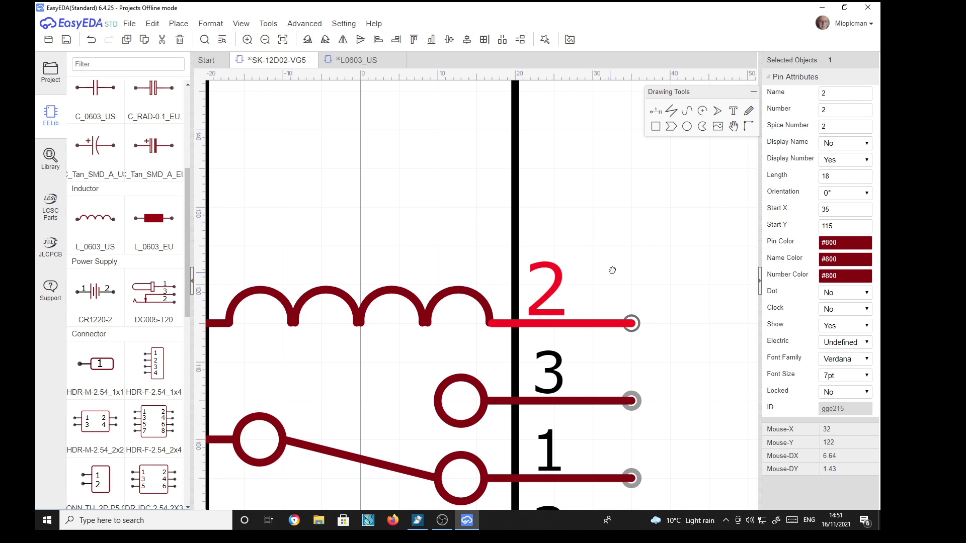
# Check the font size of the neighbouring contact pin and set the right-hand coil pin's font size to 5.5pt.
pyautogui.moveTo(610, 274); pyautogui.dragTo(619, 239, button='right')
pyautogui.click(571, 336)
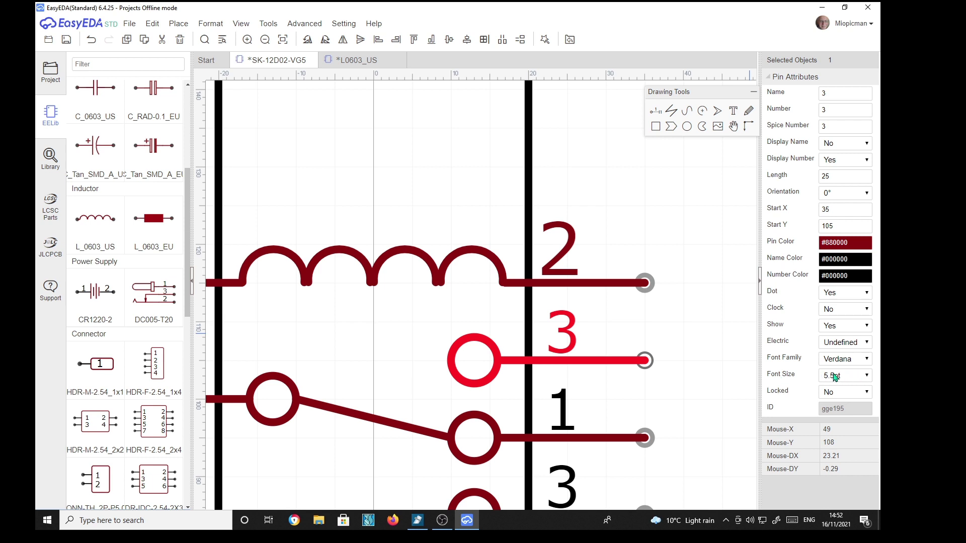
pyautogui.click(566, 254)
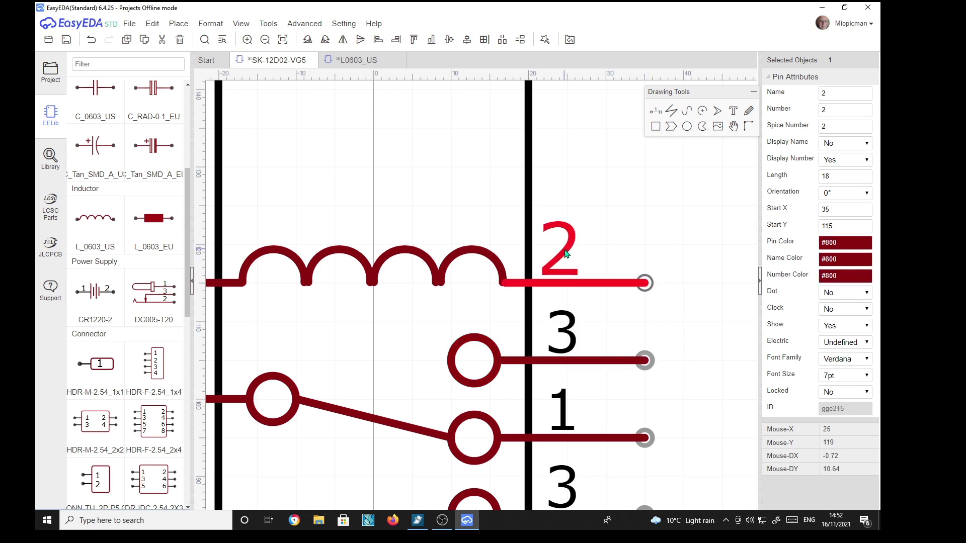
pyautogui.click(848, 379)
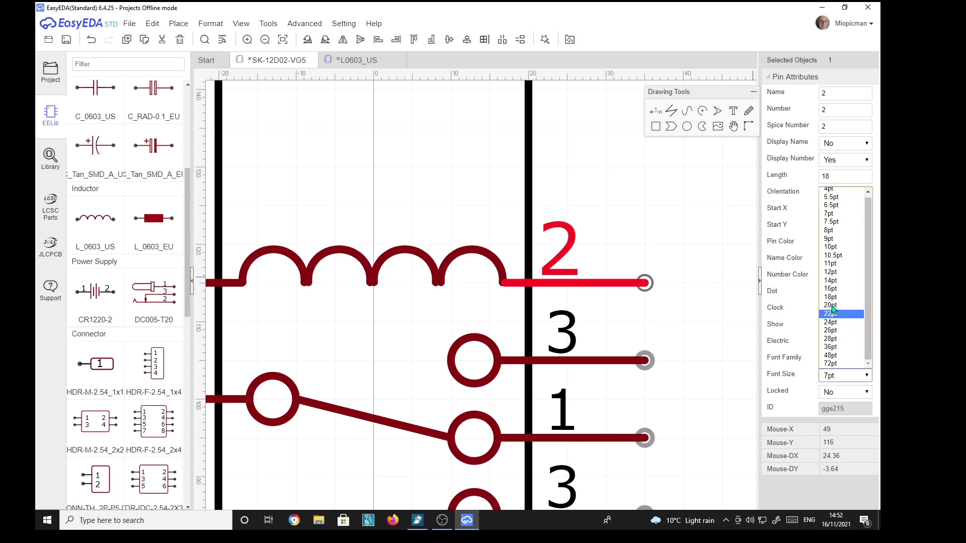
pyautogui.click(822, 201)
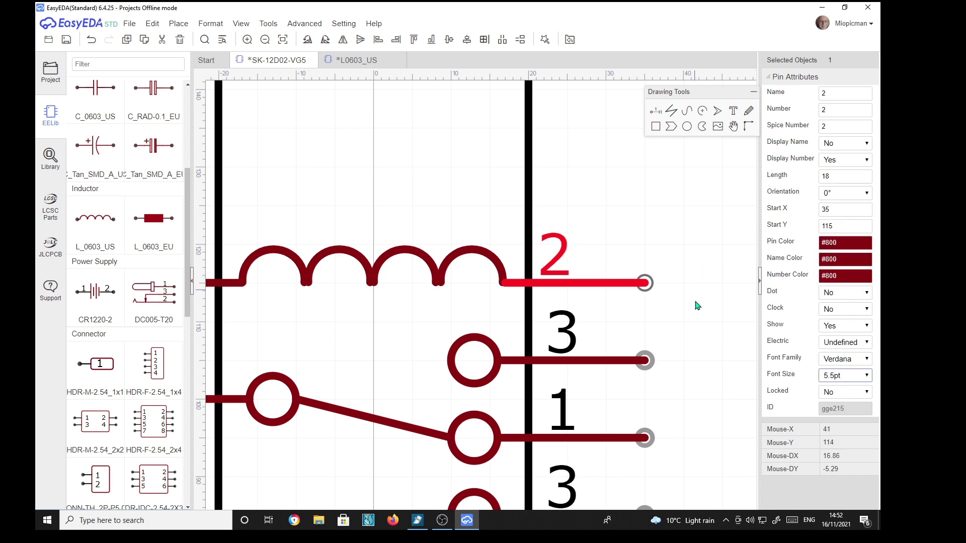
# Set the left-hand coil pin's font size to 5.5pt and align its number above the contact pin number below it.
pyautogui.moveTo(611, 224); pyautogui.dragTo(695, 232, button='right')
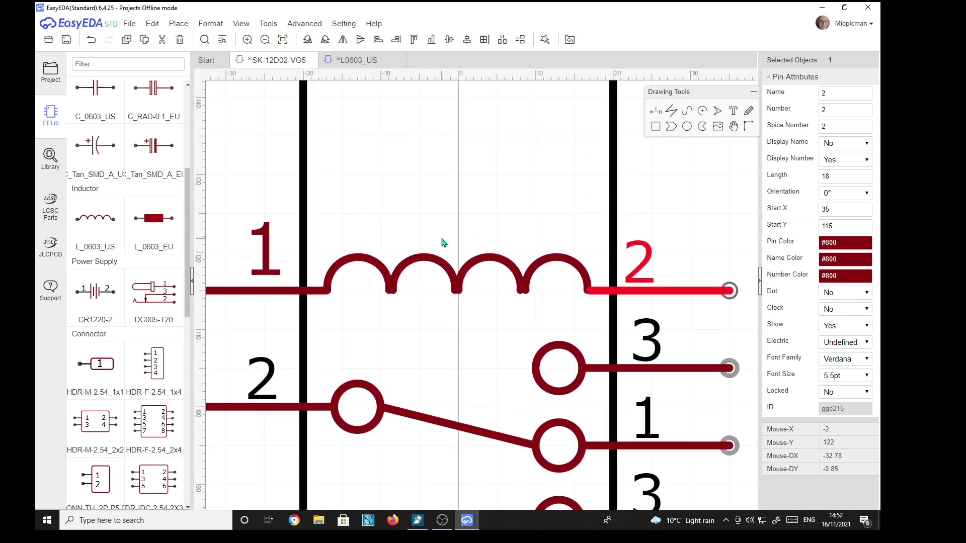
pyautogui.click(276, 261)
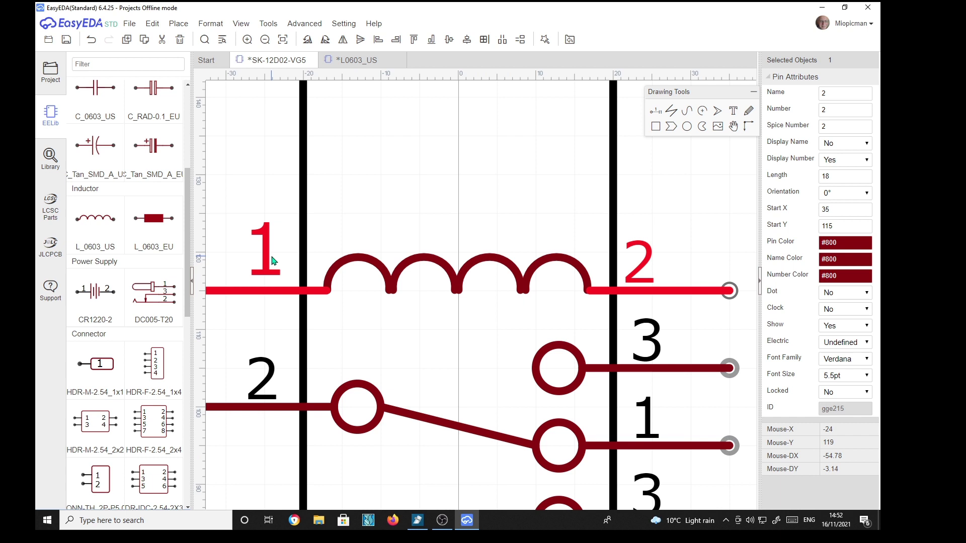
pyautogui.click(845, 380)
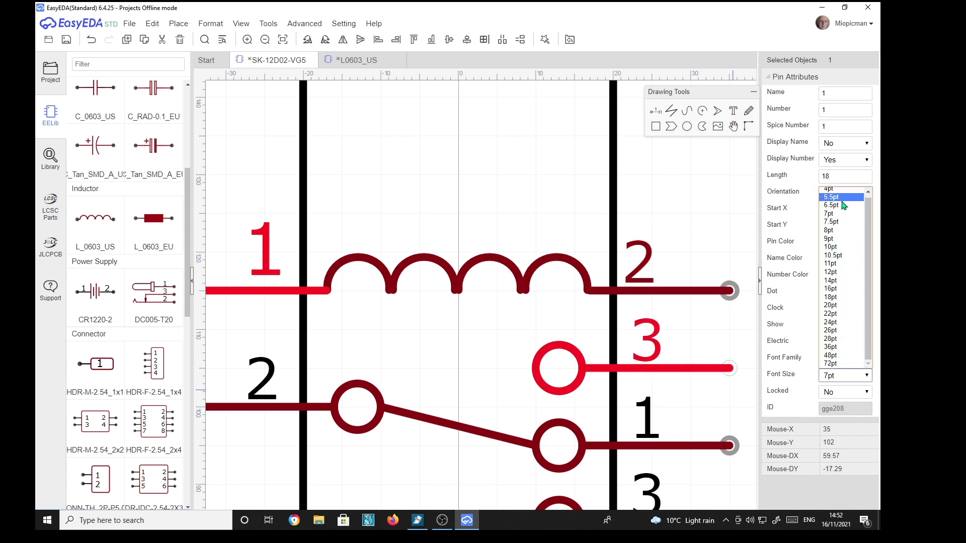
pyautogui.click(842, 198)
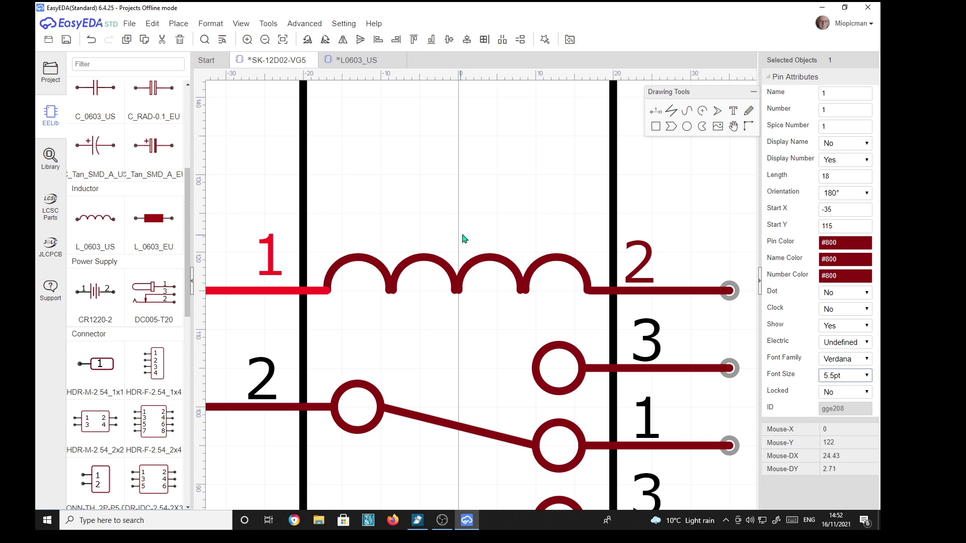
pyautogui.moveTo(274, 272); pyautogui.dragTo(265, 271)
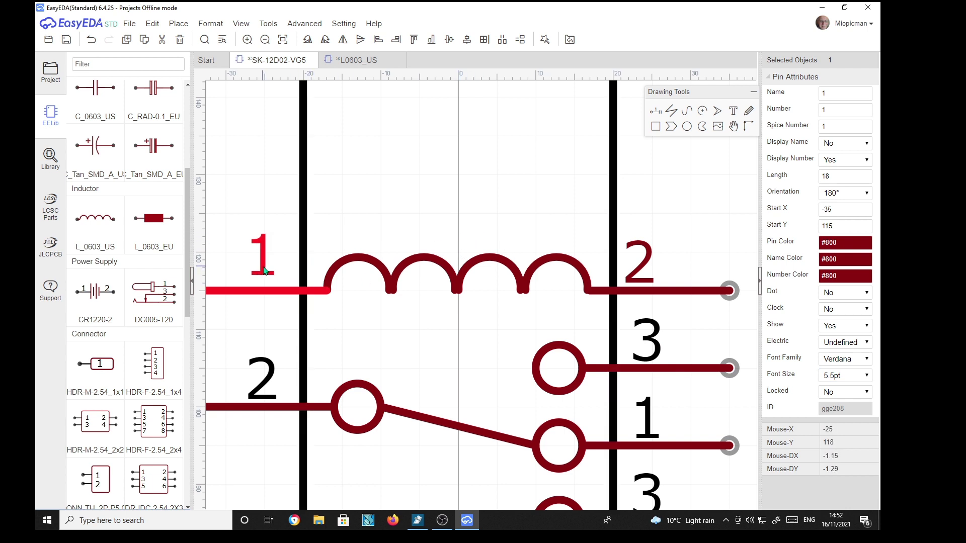
# Lower both upper corners of the symbol's outline to about Y 126, just above the coil.
pyautogui.scroll(-4, 424, 307)
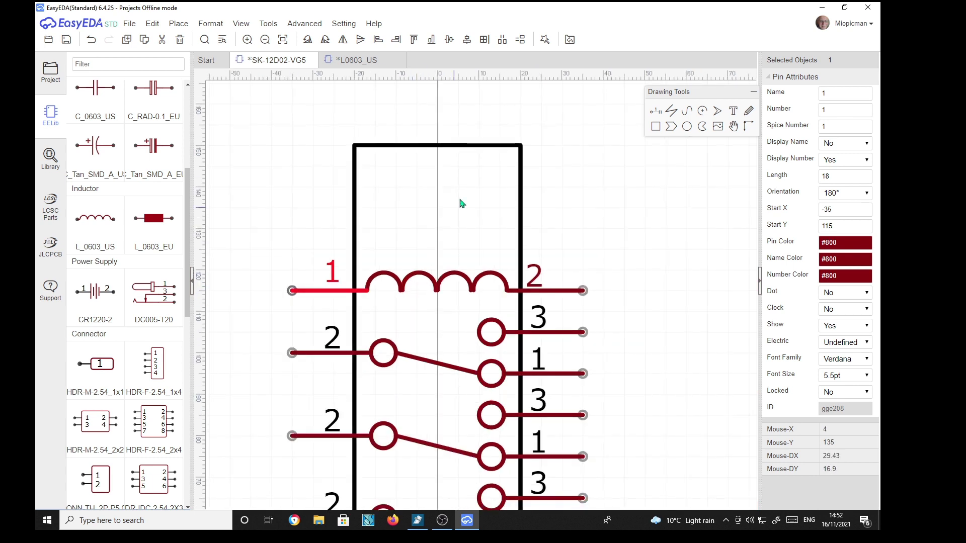
pyautogui.click(483, 151)
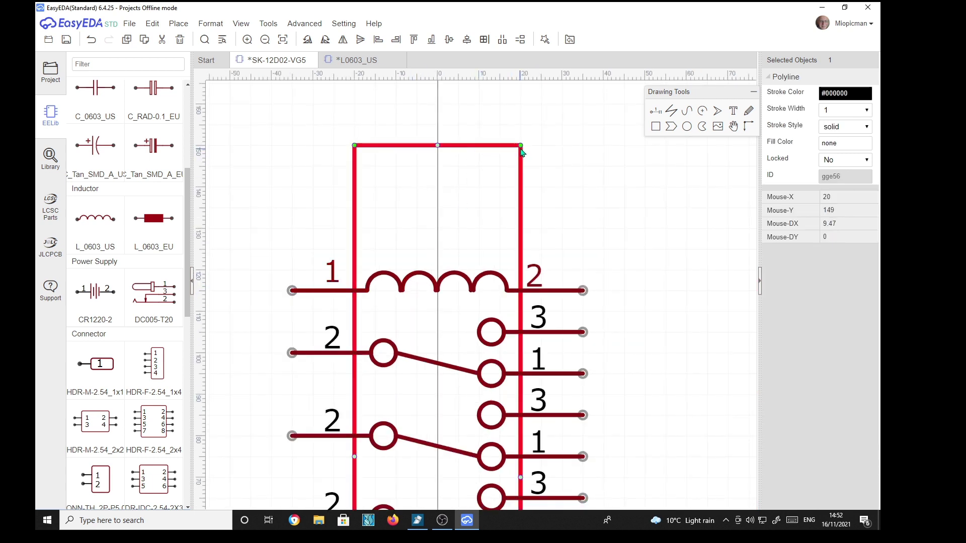
pyautogui.moveTo(521, 145); pyautogui.dragTo(519, 245)
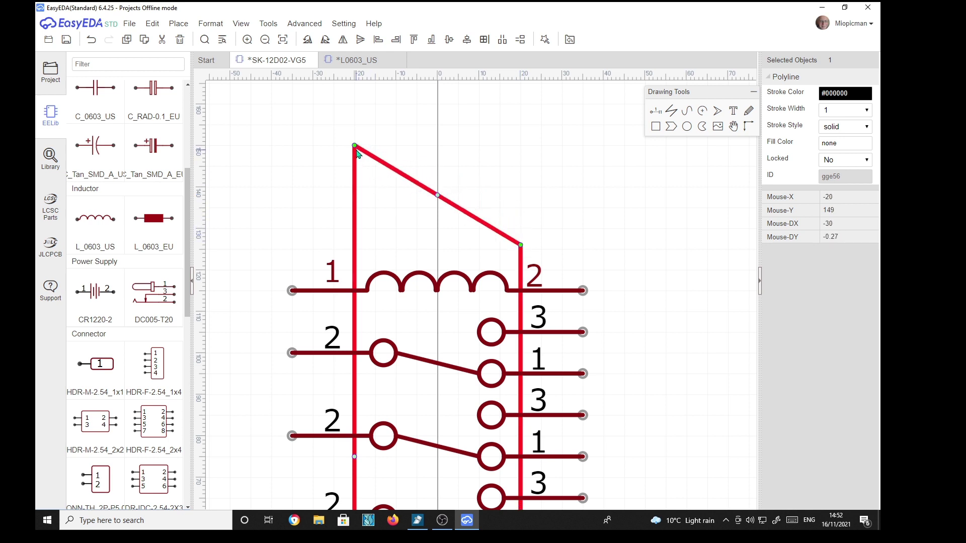
pyautogui.moveTo(354, 146); pyautogui.dragTo(354, 245)
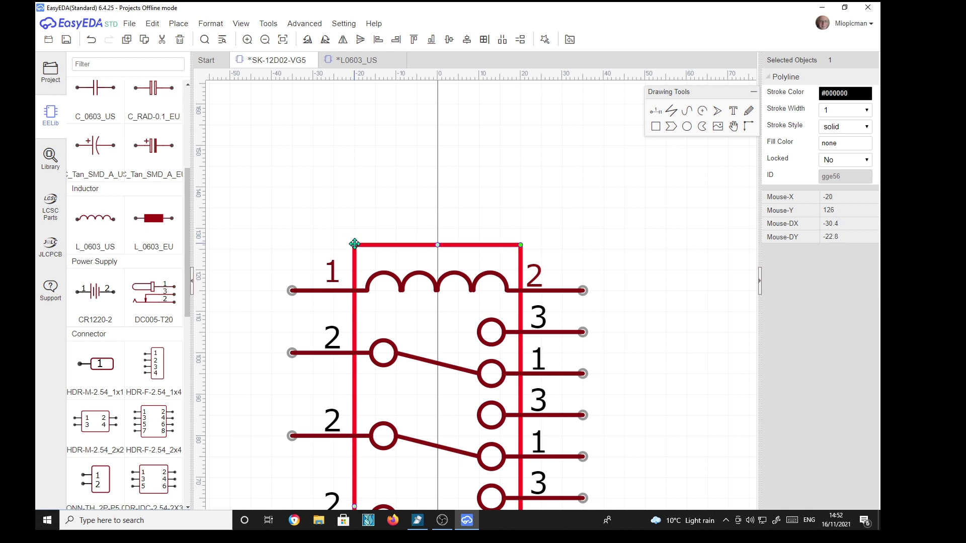
# Lower both upper corners of the outline slightly further, to about Y 123.
pyautogui.scroll(1, 623, 304)
pyautogui.scroll(-3, 634, 287)
pyautogui.moveTo(674, 321); pyautogui.dragTo(560, 190, button='right')
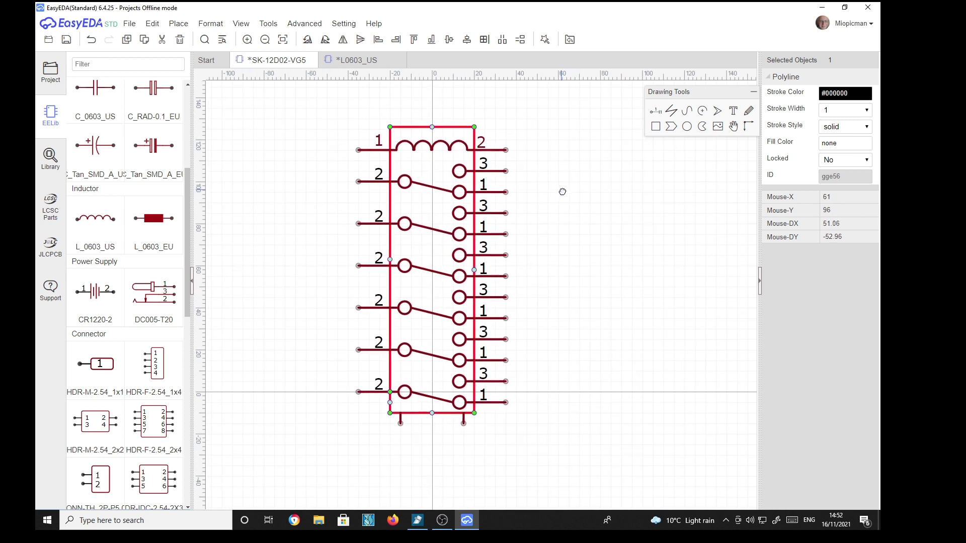
pyautogui.moveTo(596, 222); pyautogui.dragTo(617, 241, button='right')
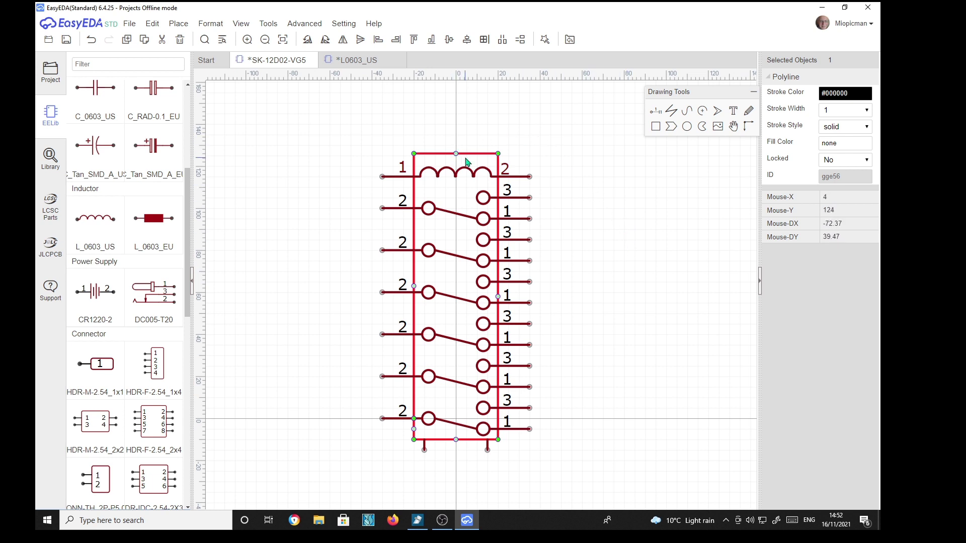
pyautogui.scroll(1, 466, 161)
pyautogui.moveTo(513, 155); pyautogui.dragTo(512, 160)
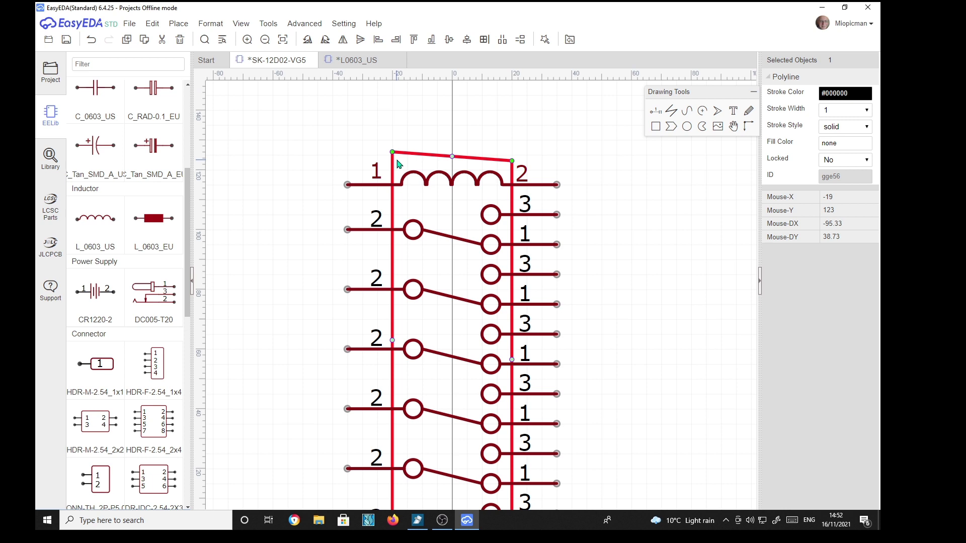
pyautogui.moveTo(391, 152); pyautogui.dragTo(391, 161)
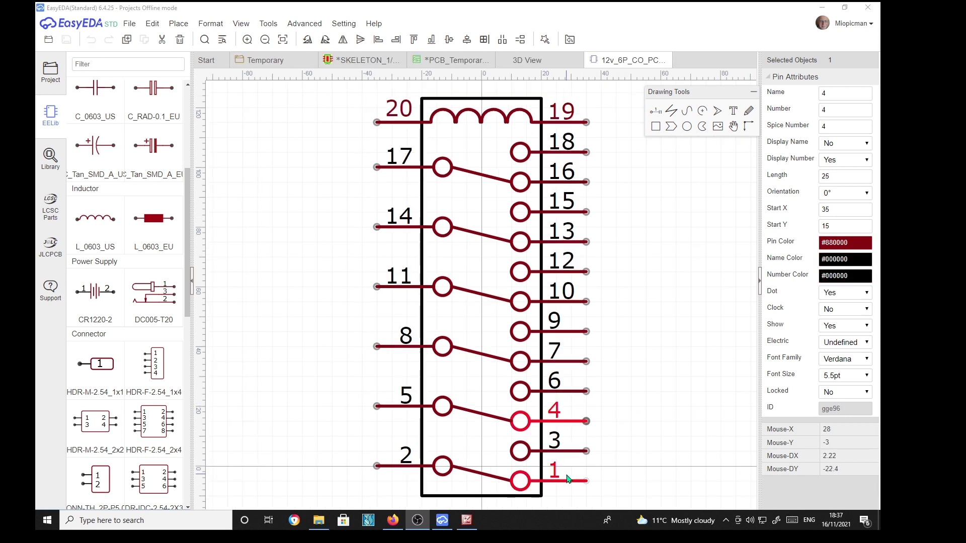
# Set the name, number and spice number to 2 for the second changeover's lower contact pin at Y 15.
pyautogui.doubleClick(834, 94)
pyautogui.write('2')
pyautogui.press('Tab')
pyautogui.write('2')
pyautogui.press('Tab')
pyautogui.write('2')
# Renumber the remaining lower contact pins upward as 3, 4, 5 and 6 in name, number and spice number.
pyautogui.click(559, 357)
pyautogui.doubleClick(836, 95)
pyautogui.doubleClick(836, 95)
pyautogui.write('4')
pyautogui.doubleClick(837, 110)
pyautogui.write('4')
pyautogui.doubleClick(840, 128)
pyautogui.write('4')
pyautogui.click(584, 242)
pyautogui.doubleClick(836, 95)
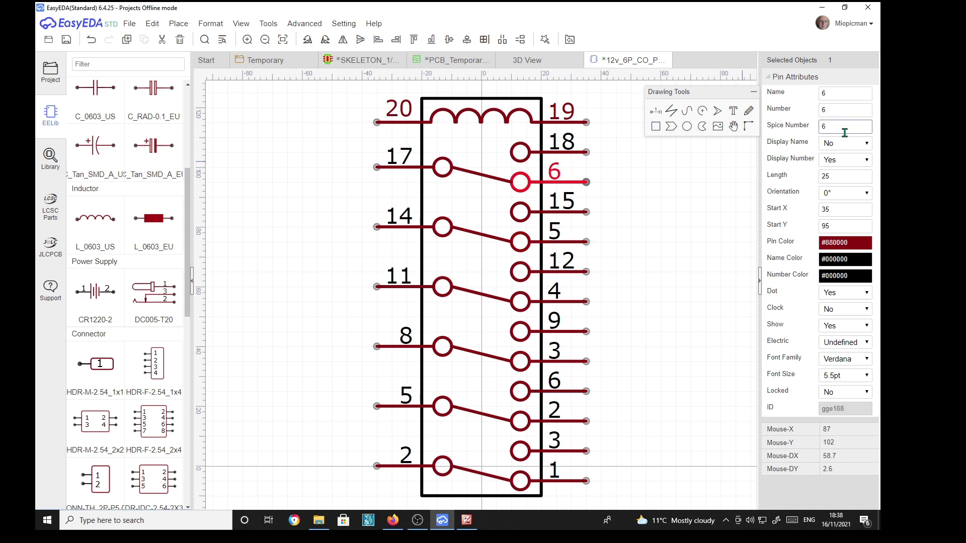
# Renumber the upper contact pins of the two bottom changeovers as 7 and 8 in name, number and spice number.
pyautogui.click(560, 443)
pyautogui.doubleClick(832, 96)
pyautogui.write('7')
pyautogui.click(568, 389)
pyautogui.doubleClick(836, 95)
pyautogui.write('8')
pyautogui.doubleClick(836, 108)
# Renumber the upper contact pins of the top three changeovers upward as 10, 11 and 12 in all three fields.
pyautogui.click(557, 324)
pyautogui.click(583, 270)
pyautogui.doubleClick(837, 95)
pyautogui.write('10')
pyautogui.doubleClick(837, 110)
pyautogui.write('10')
pyautogui.doubleClick(845, 127)
pyautogui.click(552, 205)
pyautogui.write('11')
pyautogui.click(559, 151)
pyautogui.write('12')
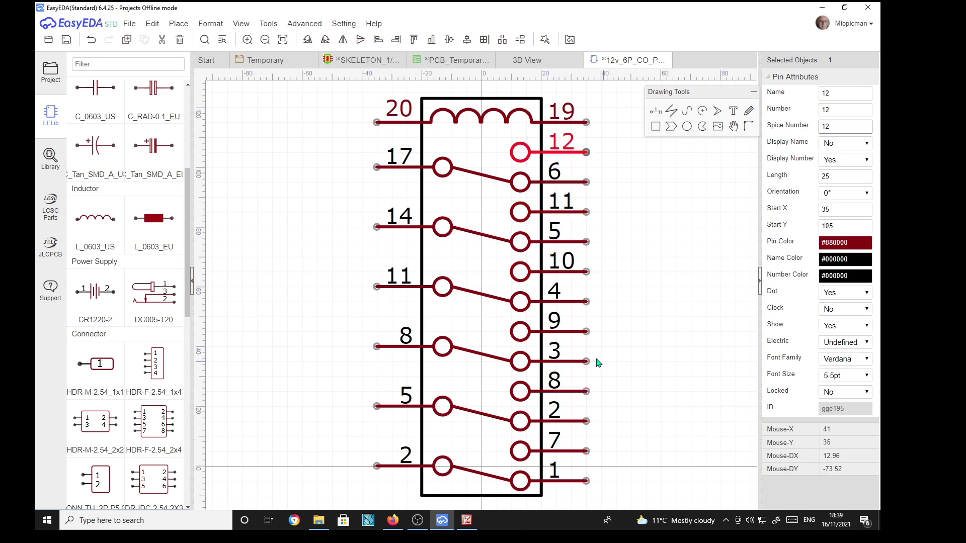
# Renumber the left-hand common pins of the three bottom changeovers upward as 13, 14 and 15 in name, number and spice number.
pyautogui.click(404, 455)
pyautogui.doubleClick(832, 93)
pyautogui.write('13')
pyautogui.doubleClick(839, 127)
pyautogui.click(402, 396)
pyautogui.doubleClick(832, 93)
pyautogui.write('14')
pyautogui.click(401, 335)
pyautogui.doubleClick(832, 93)
pyautogui.write('15')
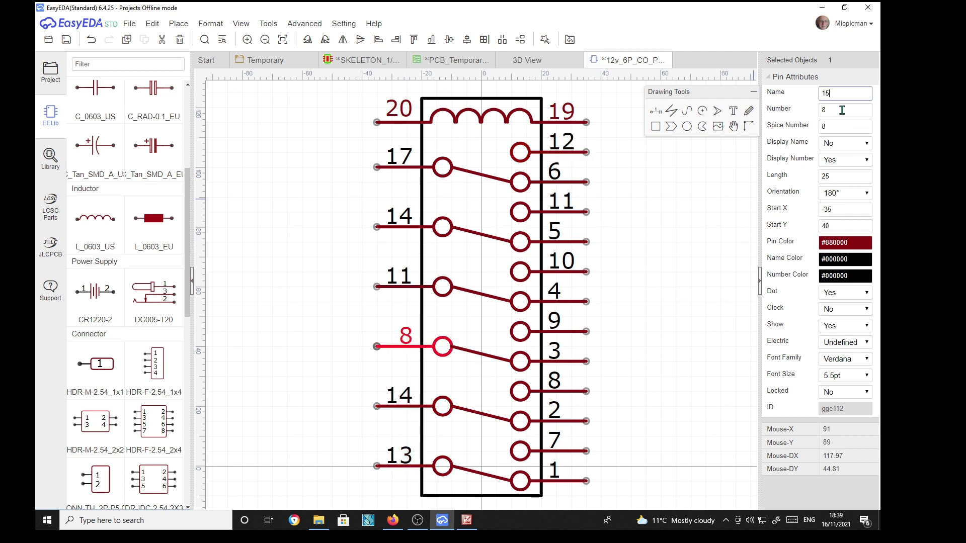
# Renumber the left-hand common pins of the three top changeovers upward as 16, 17 and 18 in name, number and spice number.
pyautogui.click(400, 277)
pyautogui.doubleClick(832, 93)
pyautogui.write('16')
pyautogui.click(402, 219)
pyautogui.doubleClick(843, 94)
pyautogui.write('17')
pyautogui.doubleClick(843, 110)
pyautogui.write('17')
pyautogui.doubleClick(843, 127)
pyautogui.write('17')
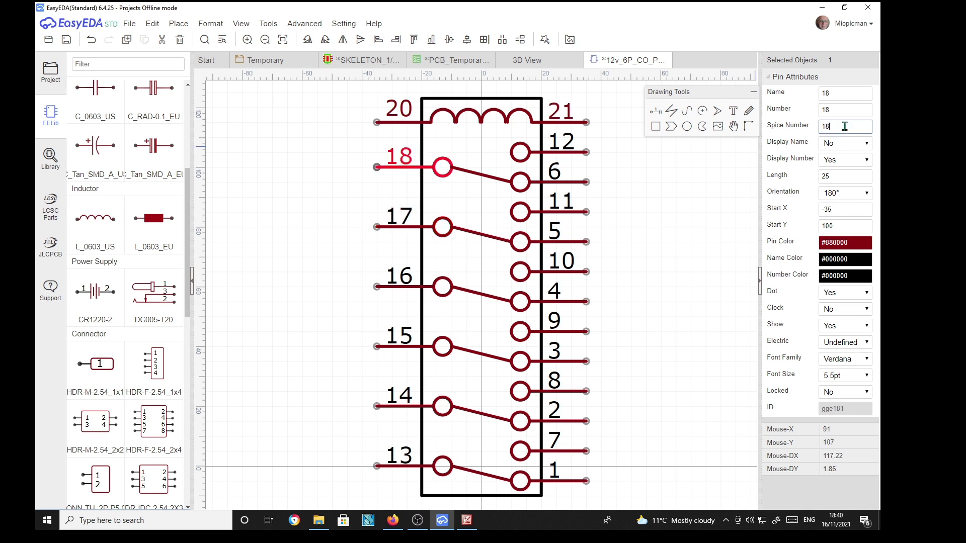
# Set the name, number and spice number to 19 for the coil's left pin.
pyautogui.click(397, 106)
pyautogui.doubleClick(837, 94)
pyautogui.write('19')
pyautogui.doubleClick(838, 112)
pyautogui.write('19')
pyautogui.doubleClick(843, 127)
pyautogui.write('19')
# Set the name, number and spice number to 20 for the coil's right pin.
pyautogui.click(565, 110)
pyautogui.doubleClick(849, 94)
pyautogui.write('20')
pyautogui.doubleClick(852, 124)
pyautogui.write('20')
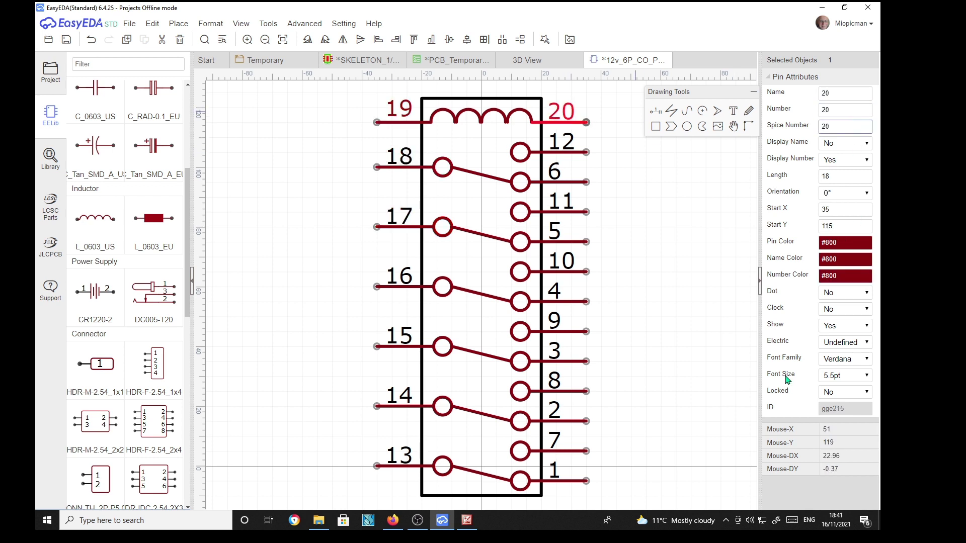
pyautogui.click(746, 401)
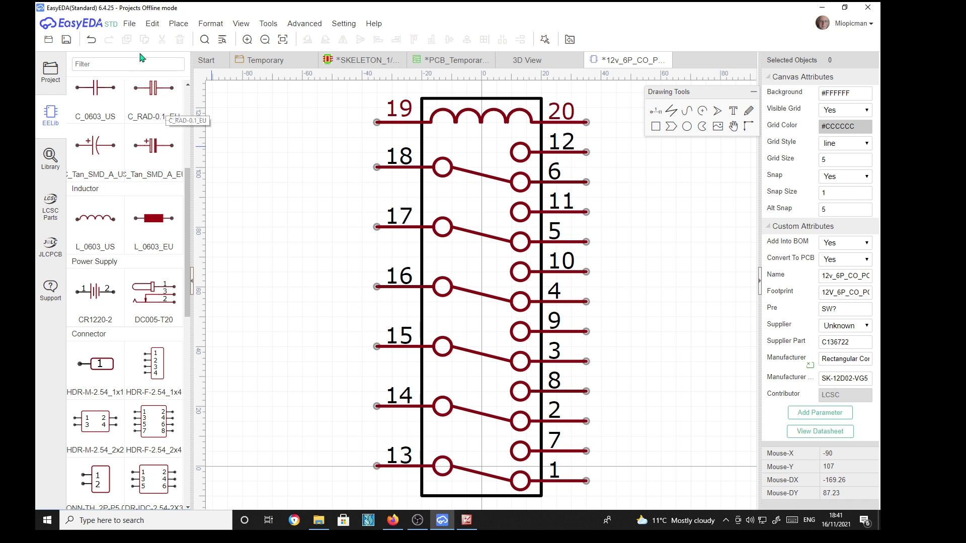
# Start a Save As of the symbol and clear its supplier part, manufacturer and manufacturer part.
pyautogui.click(129, 24)
pyautogui.moveTo(138, 56)
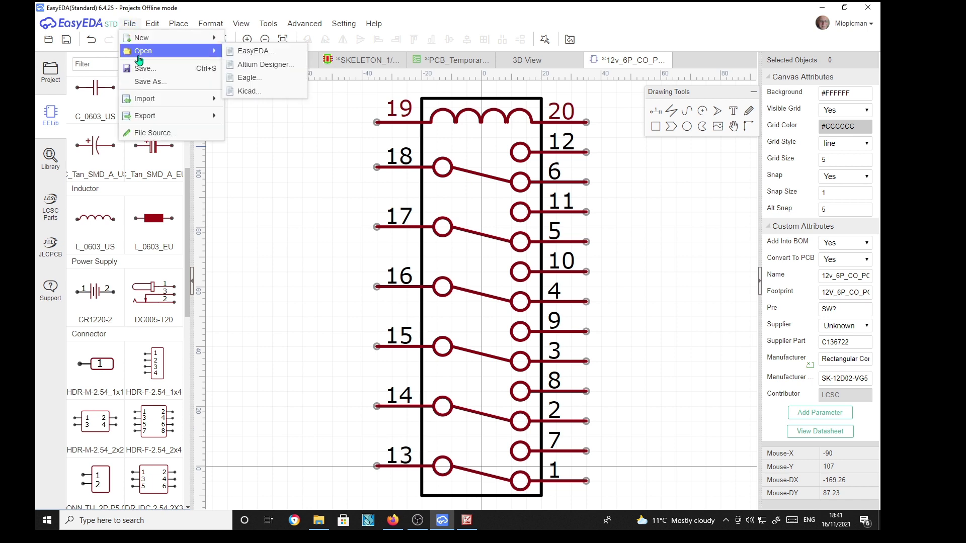
pyautogui.click(146, 82)
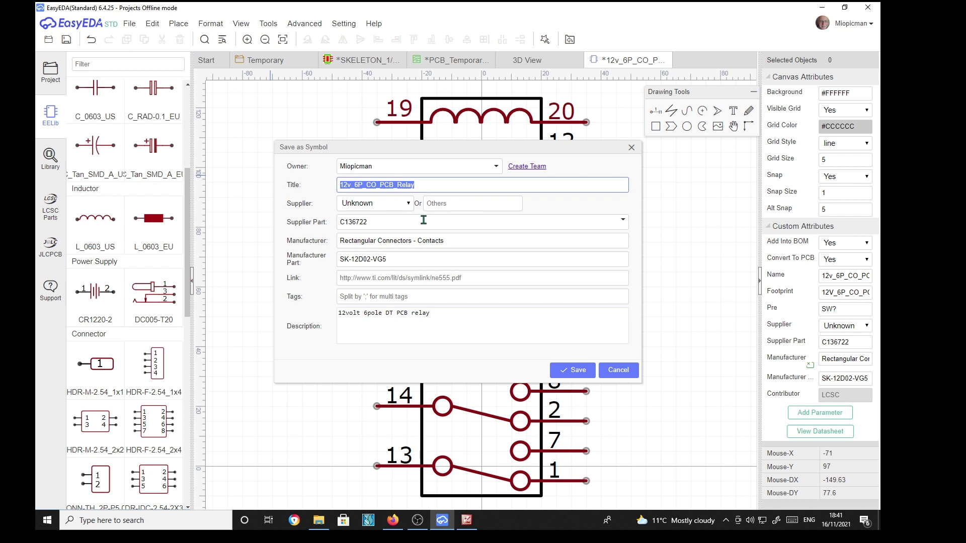
pyautogui.click(388, 224)
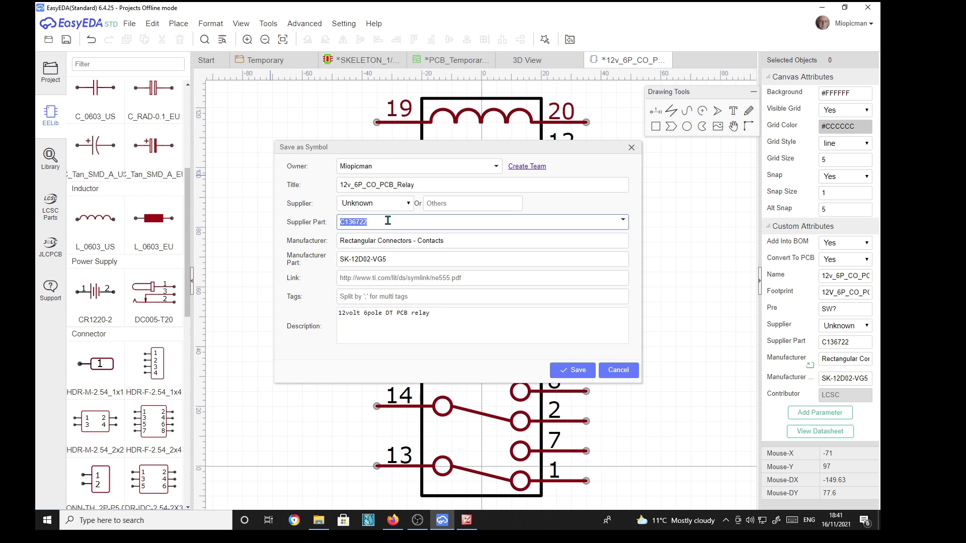
pyautogui.press('BackSpace')
pyautogui.click(456, 240)
pyautogui.press('BackSpace')
pyautogui.click(419, 262)
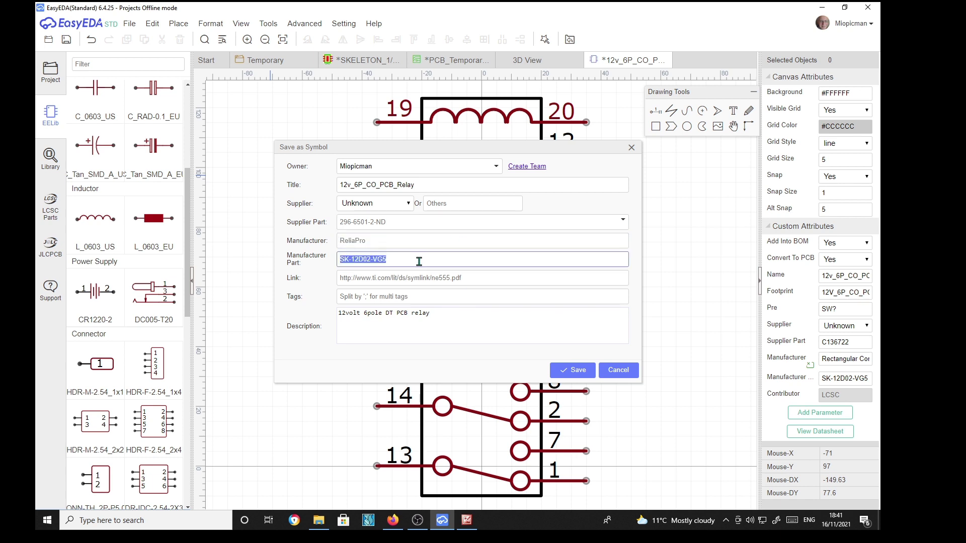
pyautogui.press('BackSpace')
# Add the tags 12volt;6P;DT;PCB;relay with the description "12volt 6pole DT PCB relay" and save the symbol as 12v_6P_CO_PCB_Relay.
pyautogui.click(472, 278)
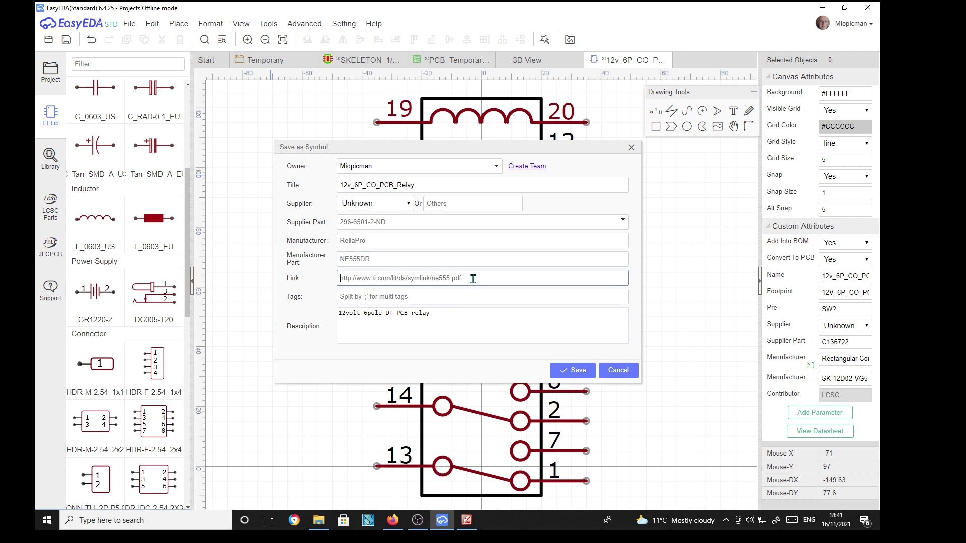
pyautogui.click(417, 297)
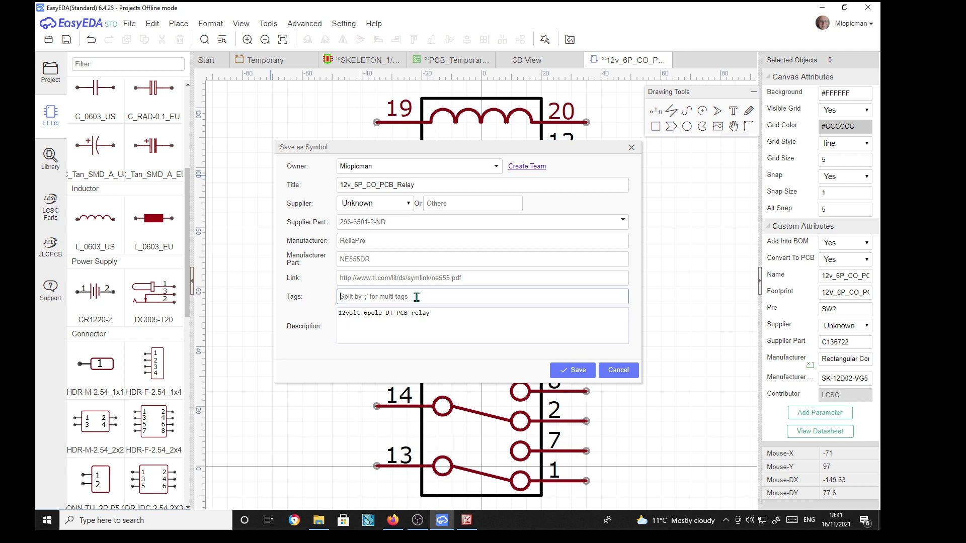
pyautogui.write('12volt;6P;DT;PC')
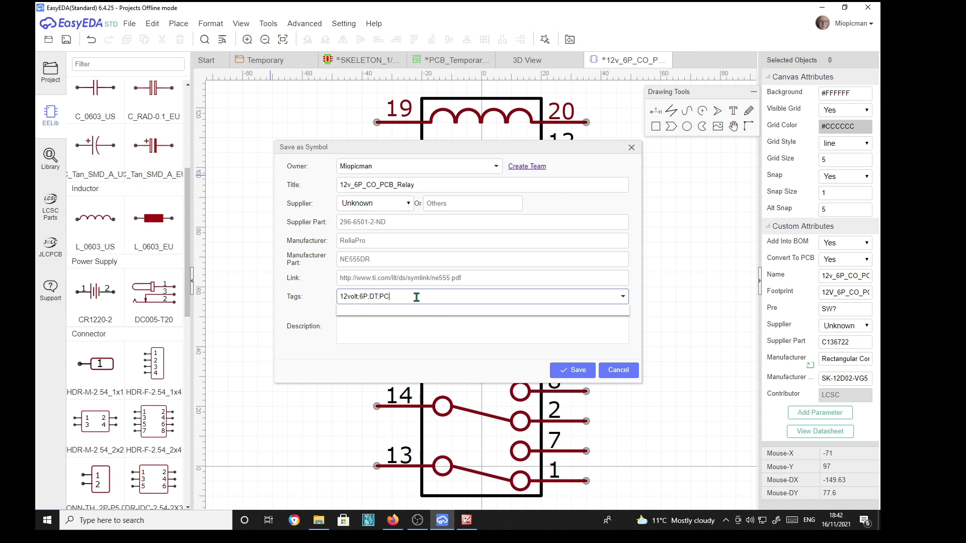
pyautogui.click(407, 332)
pyautogui.write('12volt 6pole DT PCB relay')
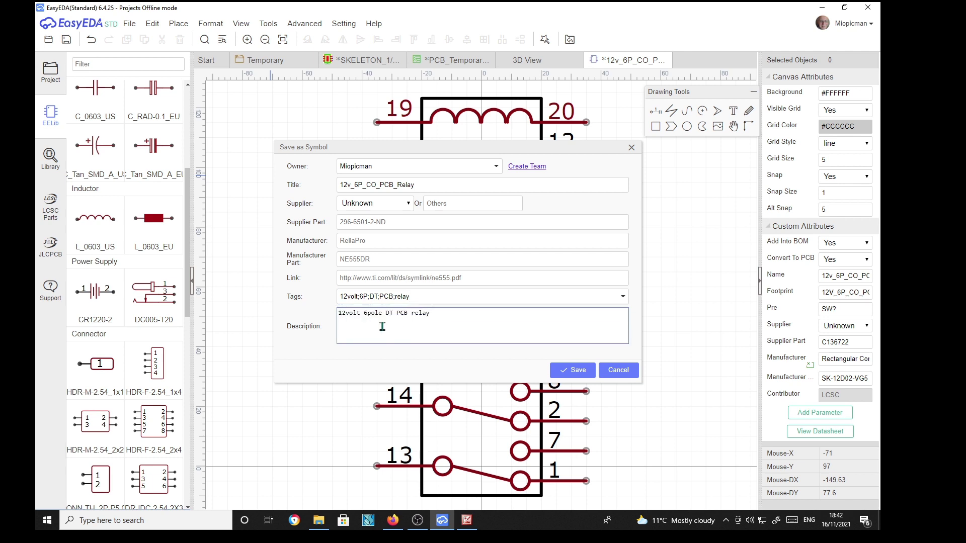
pyautogui.click(573, 370)
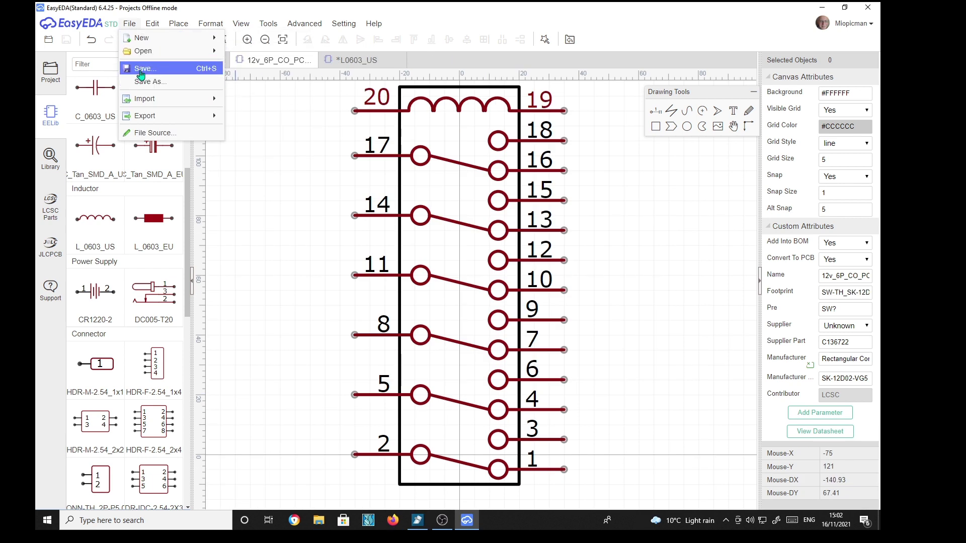
# Create a new footprint and import 12v_PCB_RELAY.dxf into it in mm on the TopSilkLayer with a 0.254 mm stroke width.
pyautogui.moveTo(146, 37)
pyautogui.click(250, 99)
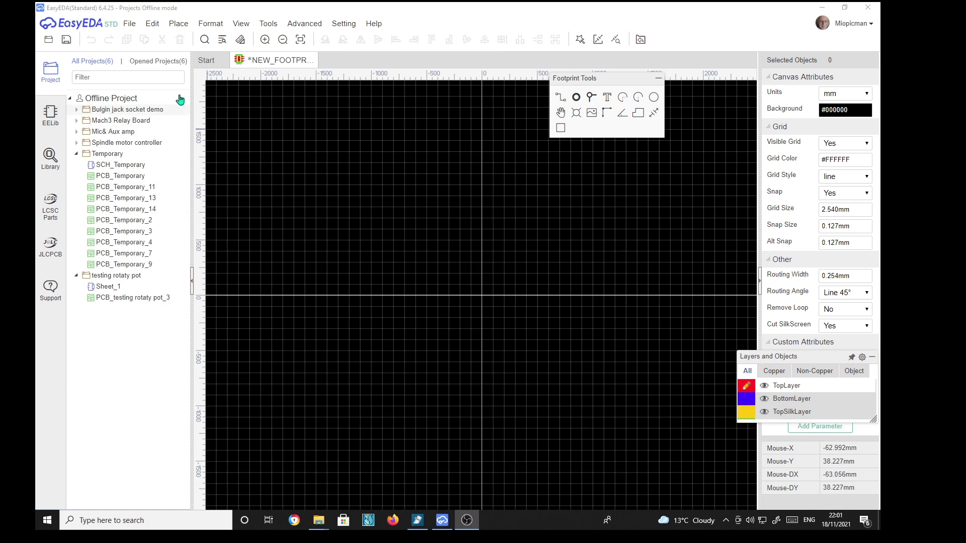
pyautogui.click(131, 24)
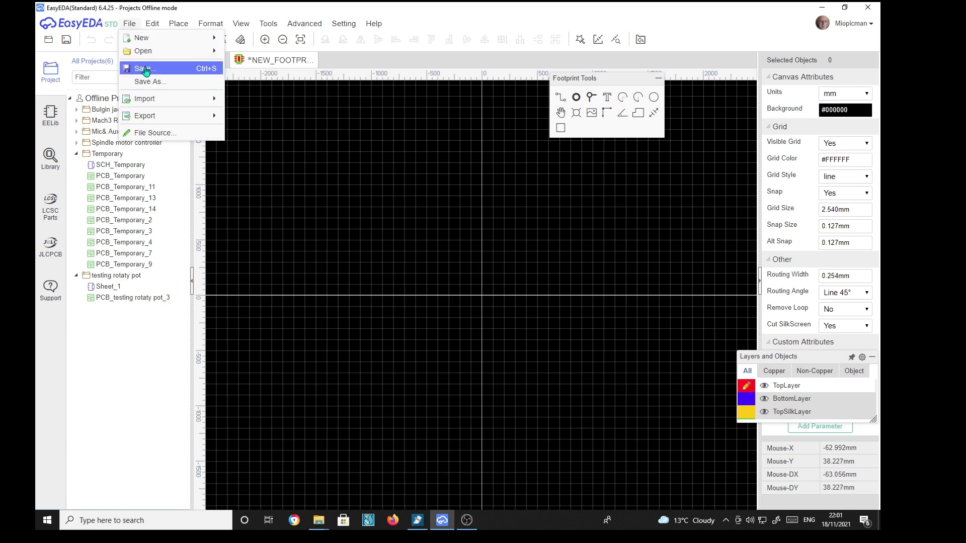
pyautogui.moveTo(204, 99)
pyautogui.click(237, 102)
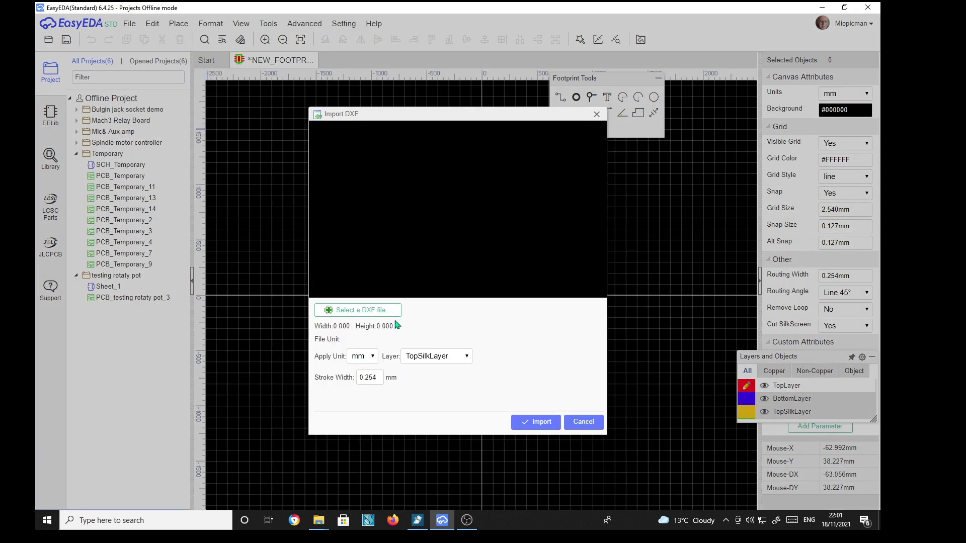
pyautogui.click(372, 311)
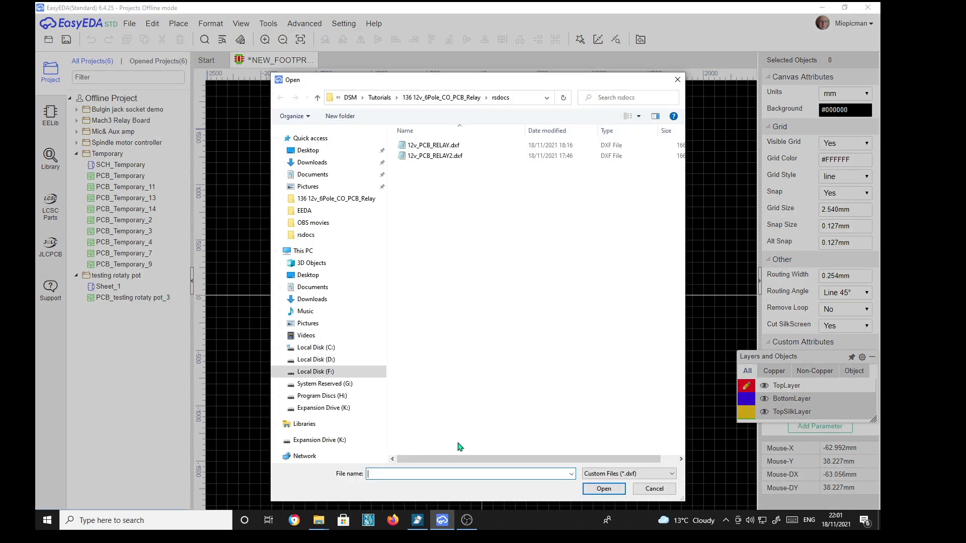
pyautogui.click(435, 147)
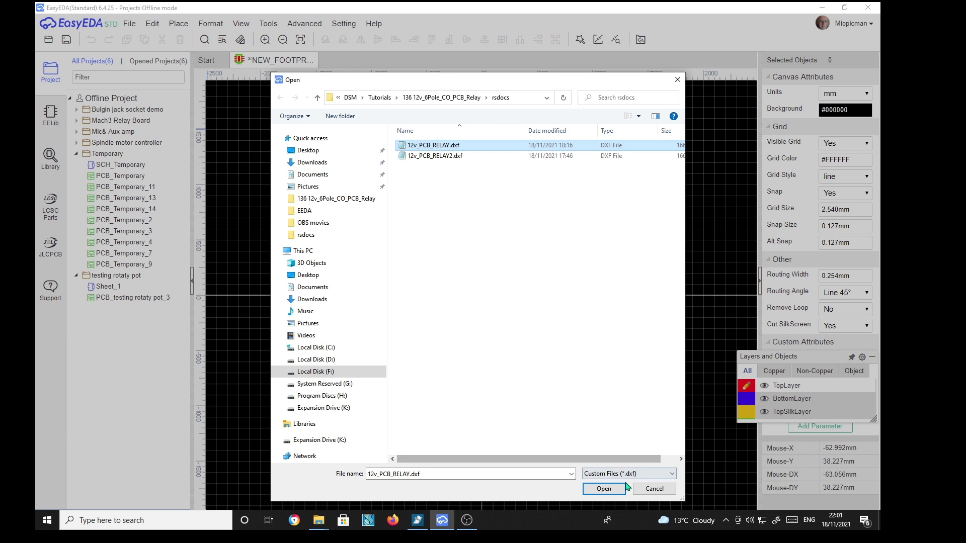
pyautogui.click(603, 489)
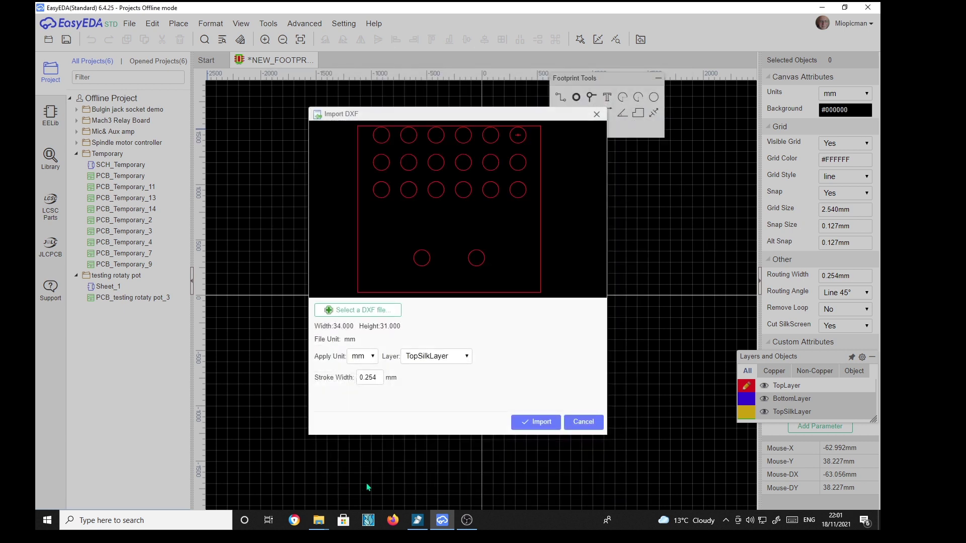
pyautogui.click(528, 424)
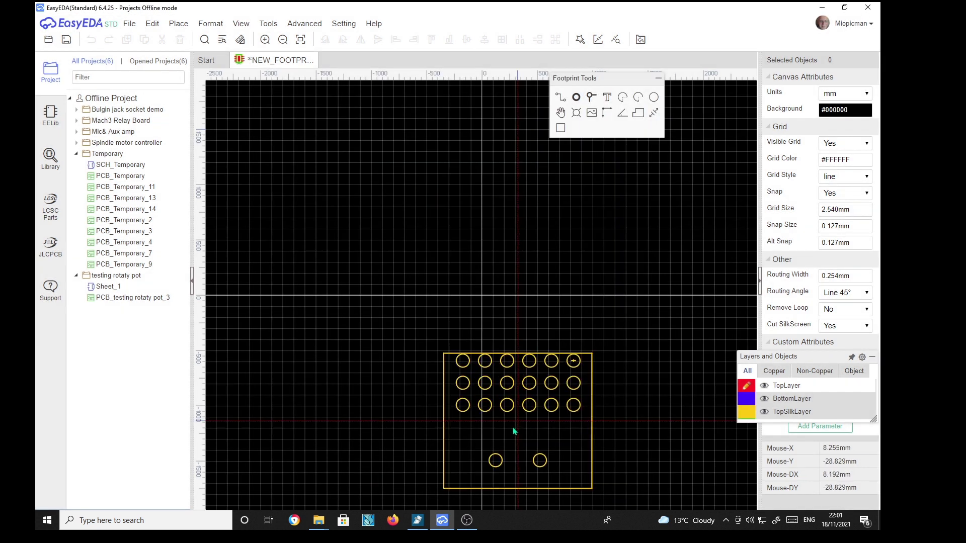
# Place the imported relay outline on the canvas and set the canvas origin at its lower-left corner.
pyautogui.click(435, 273)
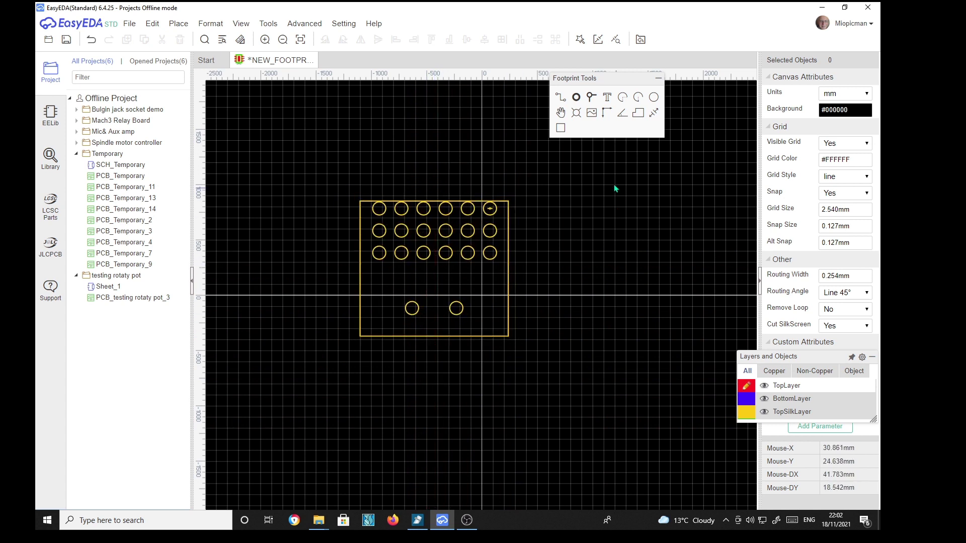
pyautogui.click(607, 112)
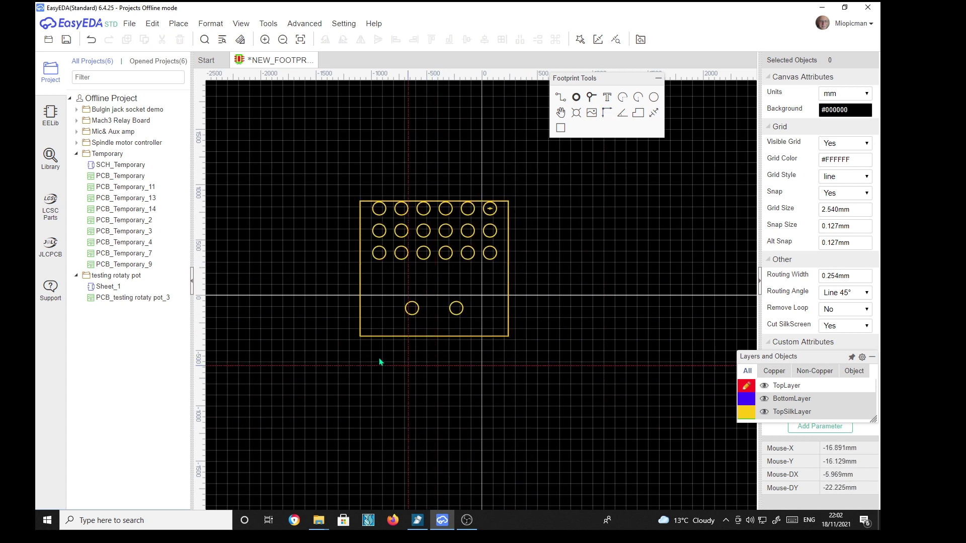
pyautogui.click(360, 336)
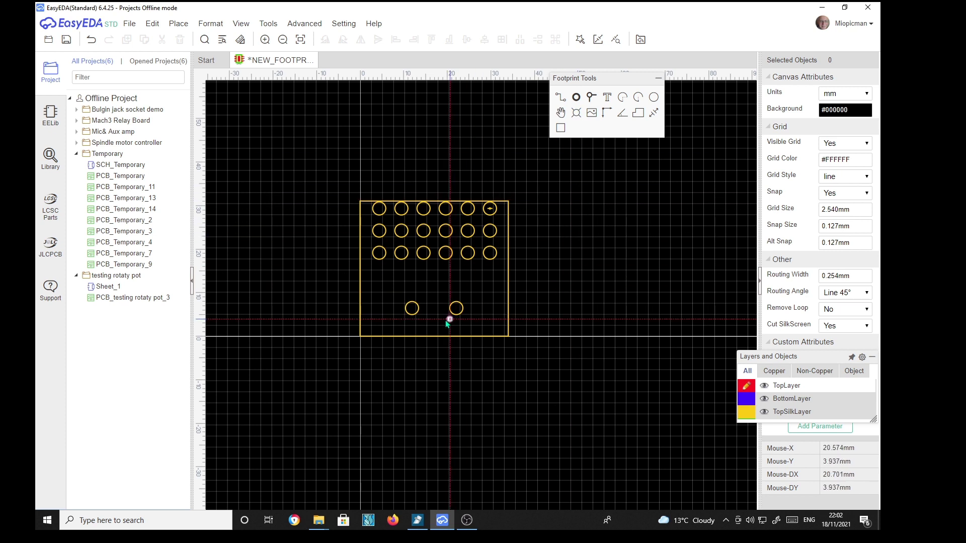
# Place a round pad near the two coil-pin circles and set its width to 2.5 mm and its hole diameter to 1.25 mm.
pyautogui.scroll(5, 433, 320)
pyautogui.click(421, 275)
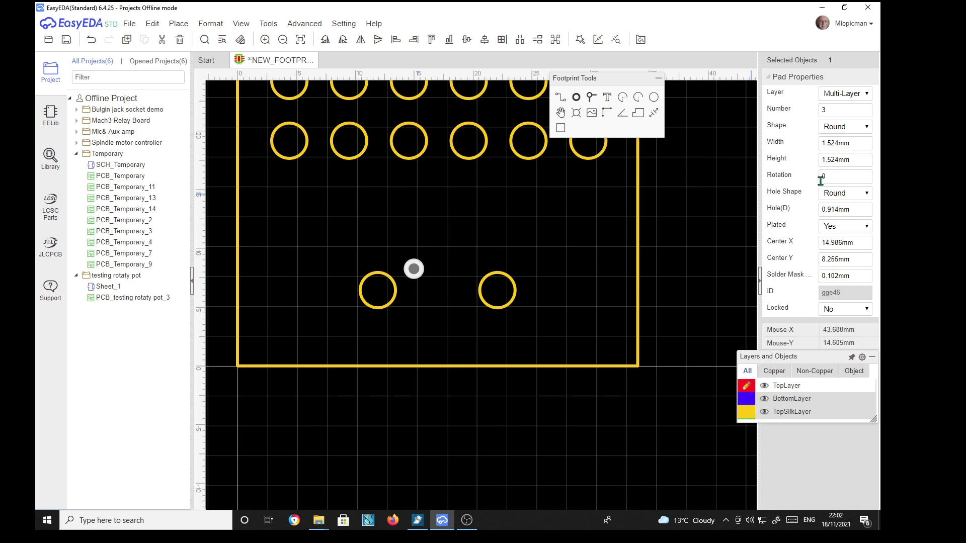
pyautogui.click(852, 144)
pyautogui.write('2.5')
pyautogui.press('Return')
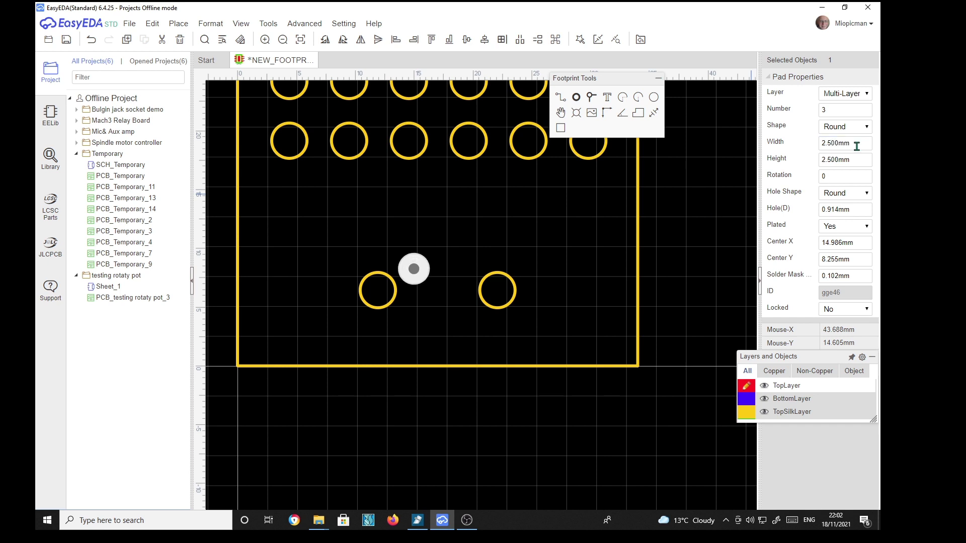
pyautogui.click(850, 210)
pyautogui.write('1')
pyautogui.press('Return')
# Place a copy of the pad on the left coil-pin circle and move the original pad onto the right one.
pyautogui.moveTo(415, 269); pyautogui.dragTo(436, 265)
pyautogui.hotkey('ctrl', 'c')
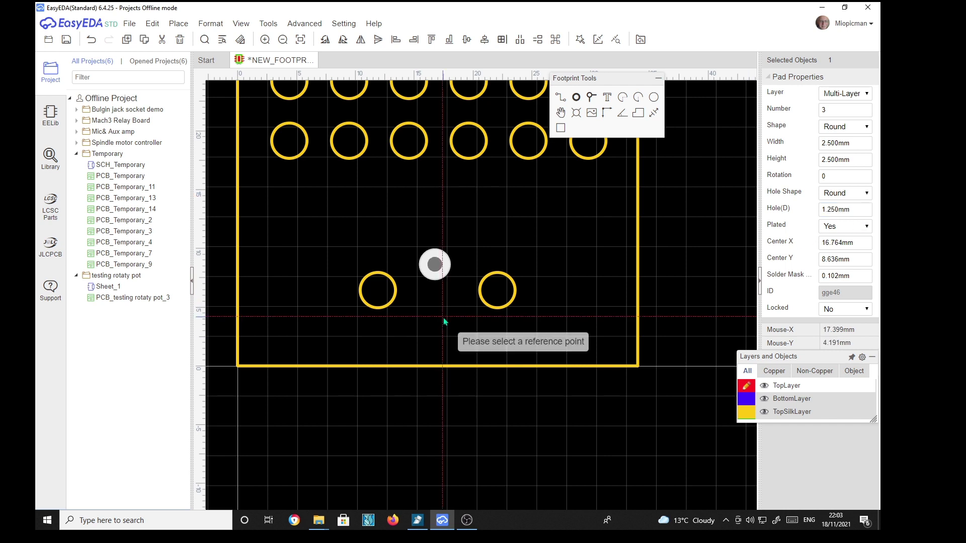
pyautogui.click(511, 365)
pyautogui.hotkey('ctrl', 'v')
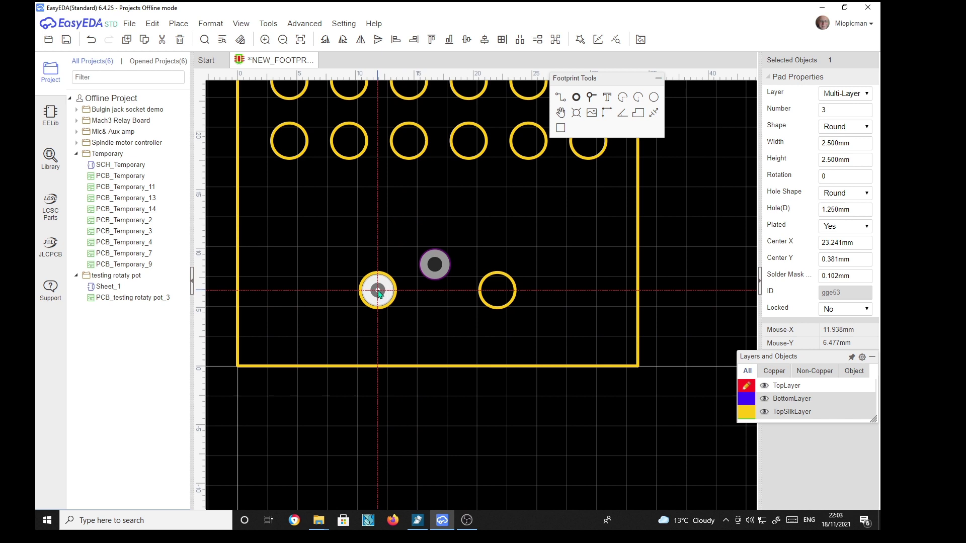
pyautogui.click(378, 290)
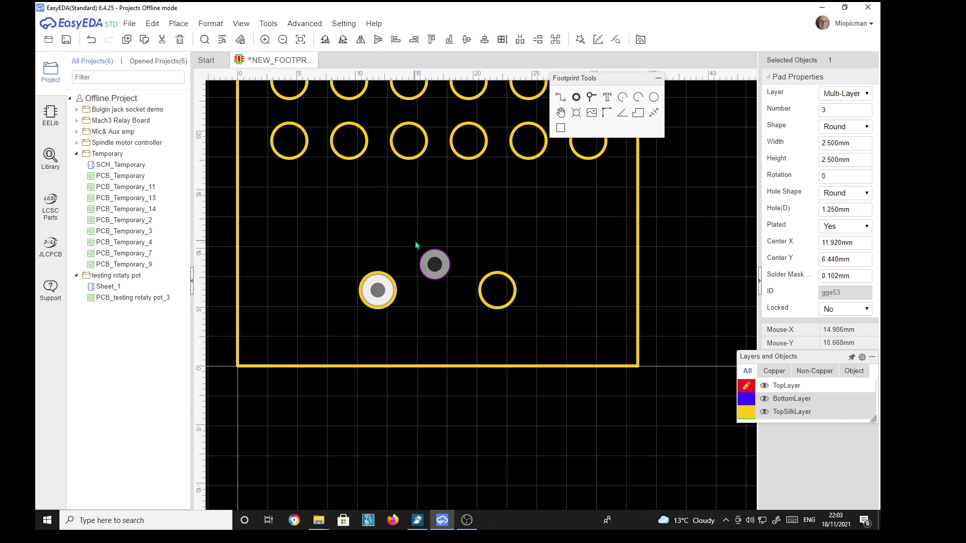
pyautogui.moveTo(415, 242); pyautogui.dragTo(457, 294)
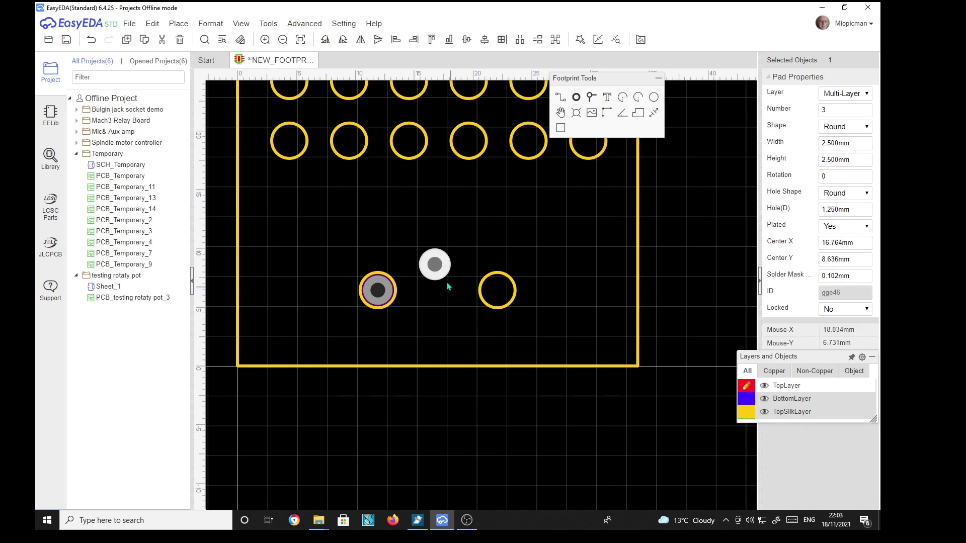
pyautogui.moveTo(437, 262); pyautogui.dragTo(498, 290)
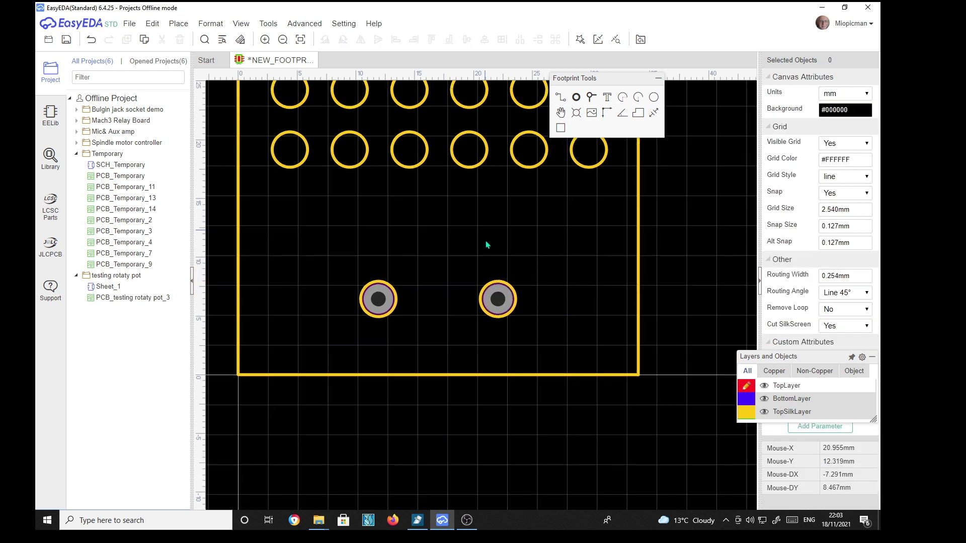
# Place copies of the 2.5 mm pad on all six contact-pin circles in the two leftmost columns.
pyautogui.scroll(3, 487, 282)
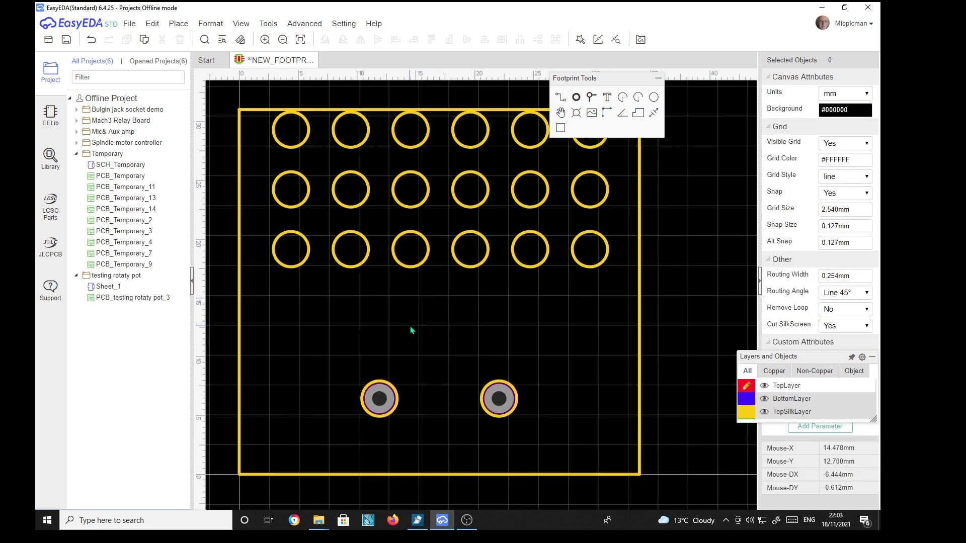
pyautogui.hotkey('ctrl', 'v')
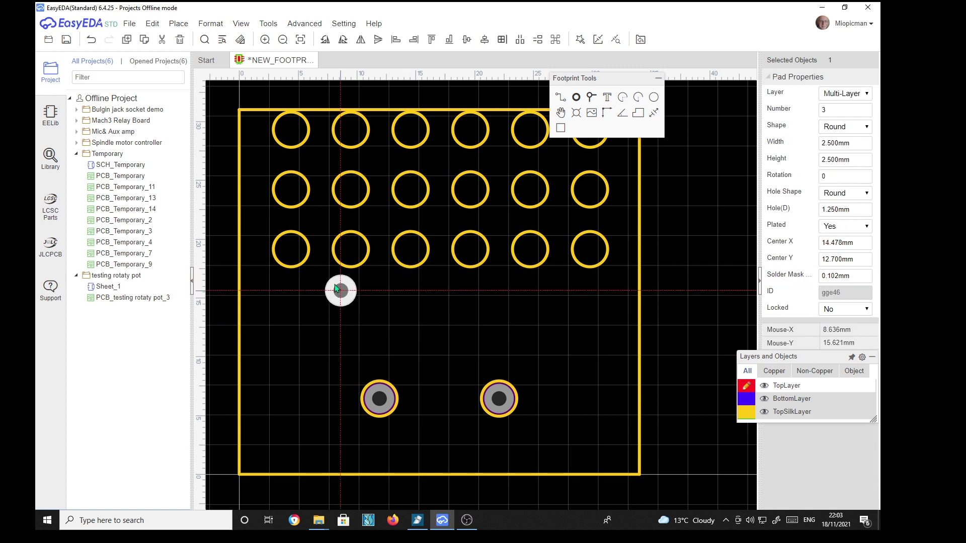
pyautogui.click(292, 250)
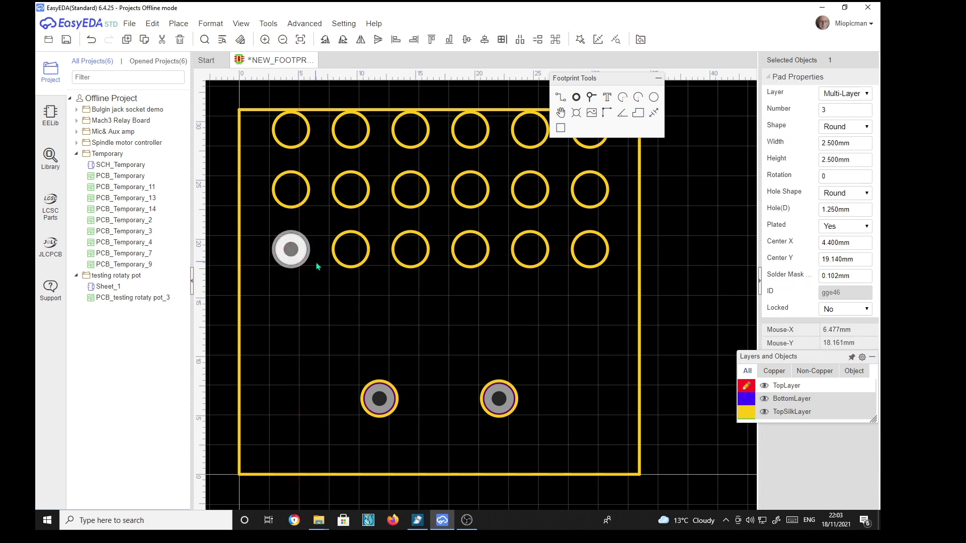
pyautogui.click(291, 190)
pyautogui.click(291, 130)
pyautogui.click(351, 250)
pyautogui.click(351, 189)
pyautogui.click(350, 129)
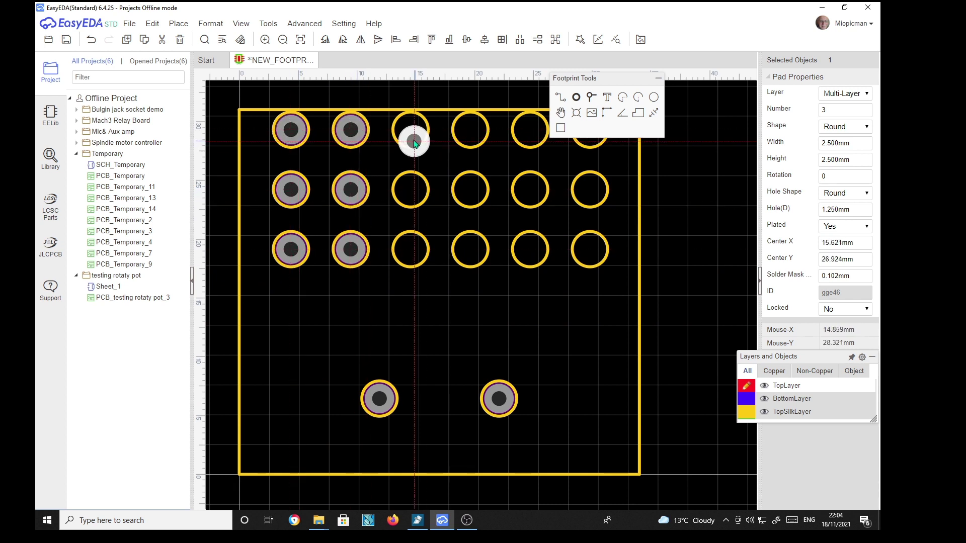
# Place further copies of the pad on the contact-pin circles in the remaining four columns.
pyautogui.click(411, 190)
pyautogui.click(410, 249)
pyautogui.click(470, 249)
pyautogui.click(470, 190)
pyautogui.click(470, 130)
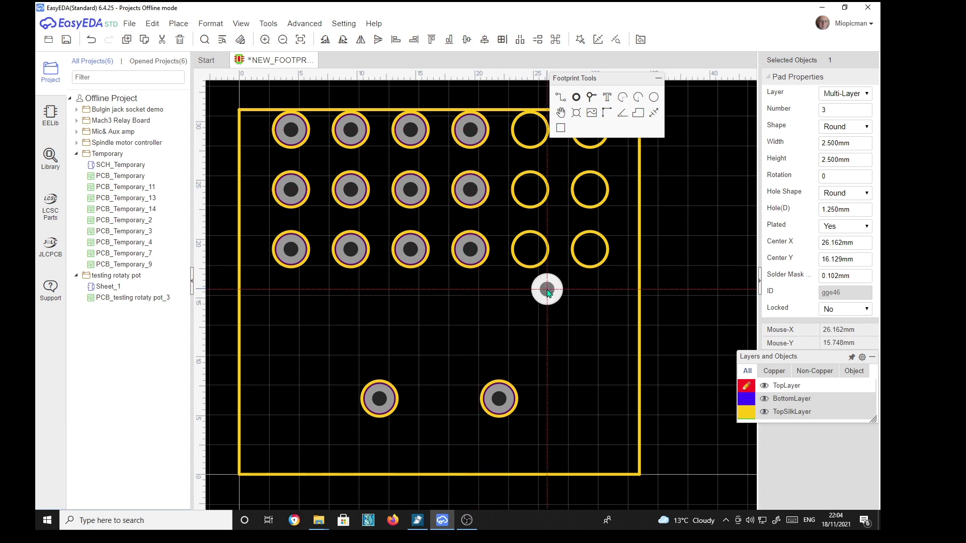
pyautogui.click(530, 250)
pyautogui.click(530, 189)
pyautogui.click(530, 130)
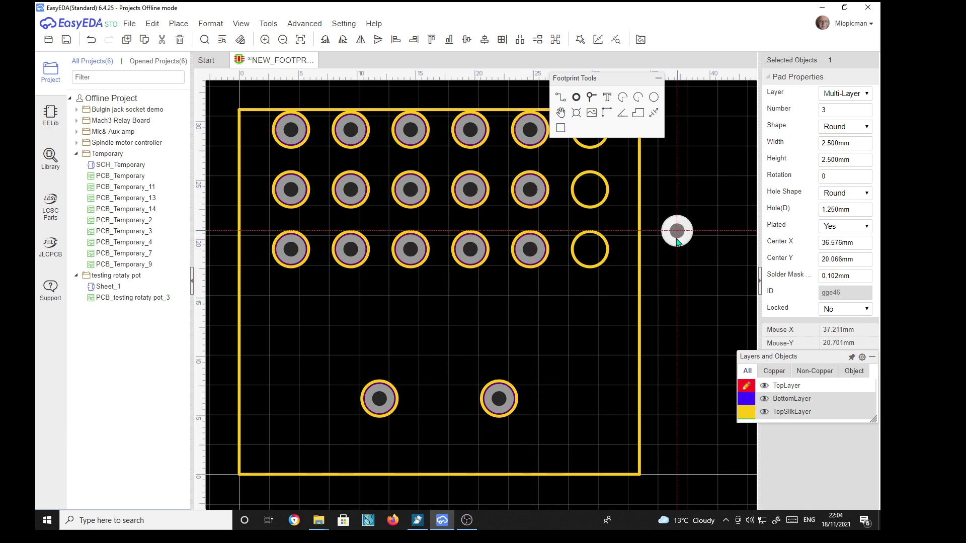
pyautogui.click(590, 250)
pyautogui.click(590, 190)
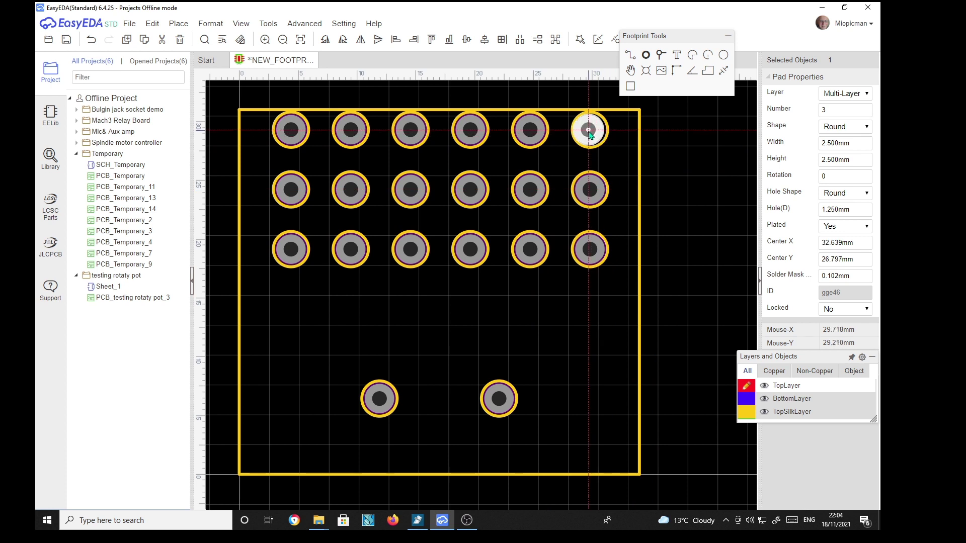
# Delete the silkscreen circles around the two coil pads.
pyautogui.click(385, 417)
pyautogui.press('Delete')
pyautogui.click(495, 416)
pyautogui.press('Delete')
# Delete the silkscreen circles around the contact pads in the three rightmost columns.
pyautogui.click(595, 265)
pyautogui.press('Delete')
pyautogui.click(598, 206)
pyautogui.press('Delete')
pyautogui.click(599, 146)
pyautogui.press('Delete')
pyautogui.click(542, 145)
pyautogui.press('Delete')
pyautogui.click(544, 176)
pyautogui.click(547, 253)
pyautogui.press('Delete')
pyautogui.click(474, 267)
pyautogui.press('Delete')
pyautogui.click(483, 203)
pyautogui.press('Delete')
pyautogui.click(478, 146)
pyautogui.press('Delete')
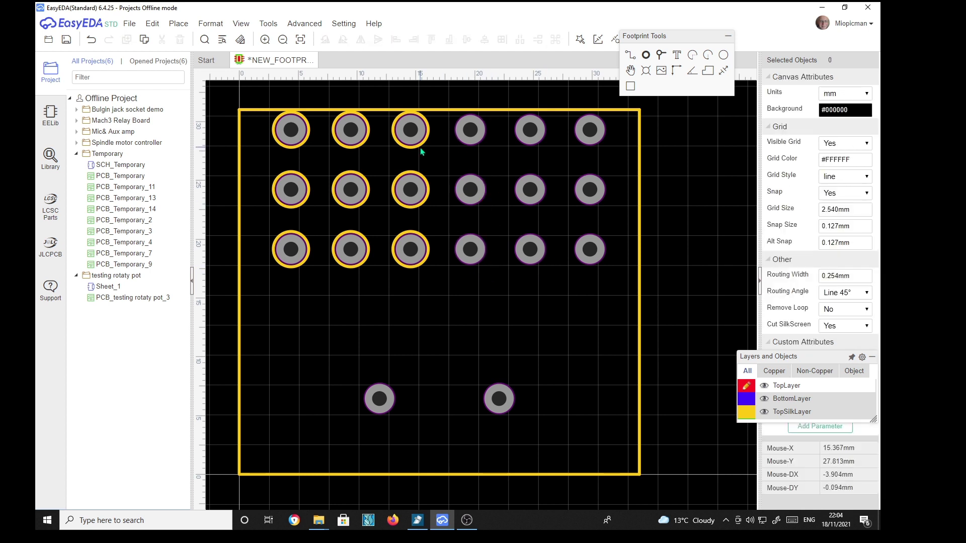
# Delete the silkscreen circles around the contact pads in the three leftmost columns.
pyautogui.click(422, 187)
pyautogui.press('Delete')
pyautogui.click(396, 235)
pyautogui.press('Delete')
pyautogui.click(367, 236)
pyautogui.press('Delete')
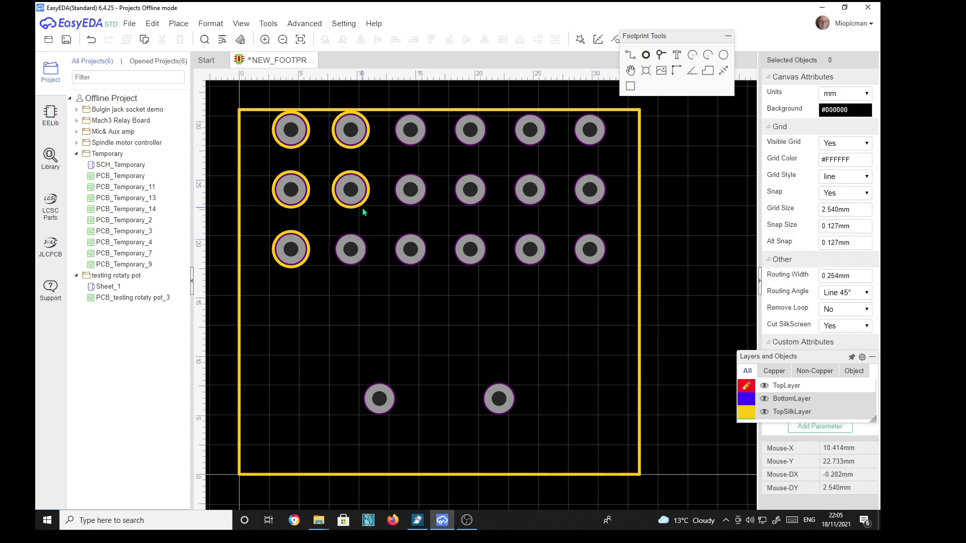
pyautogui.click(363, 206)
pyautogui.press('Delete')
pyautogui.press('Delete')
pyautogui.click(308, 184)
pyautogui.press('Delete')
pyautogui.click(308, 236)
pyautogui.press('Delete')
pyautogui.click(304, 142)
pyautogui.press('Delete')
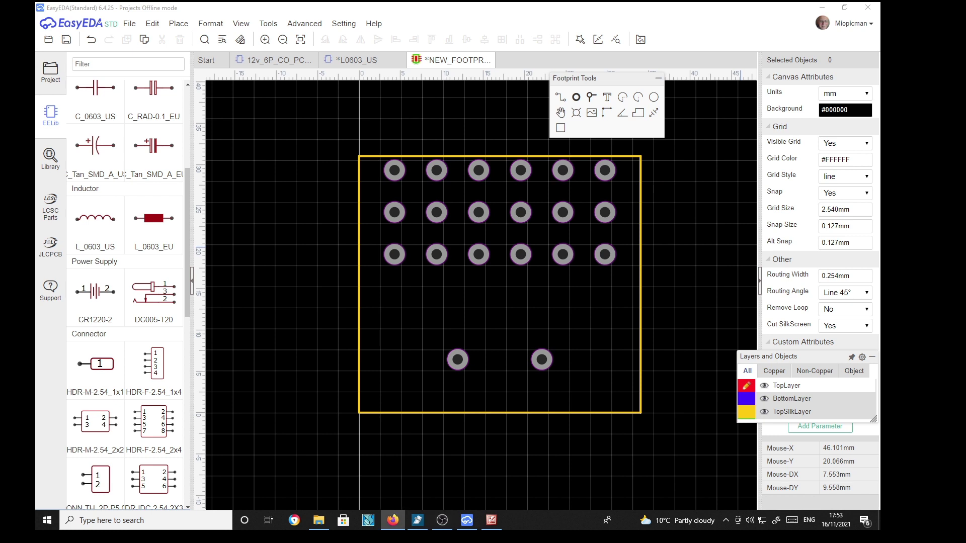
# Check the relay wiring diagram in the browser for pin order and number the upper row of pads 1 to 6 from left to right.
pyautogui.moveTo(965, 60); pyautogui.dragTo(677, 36)
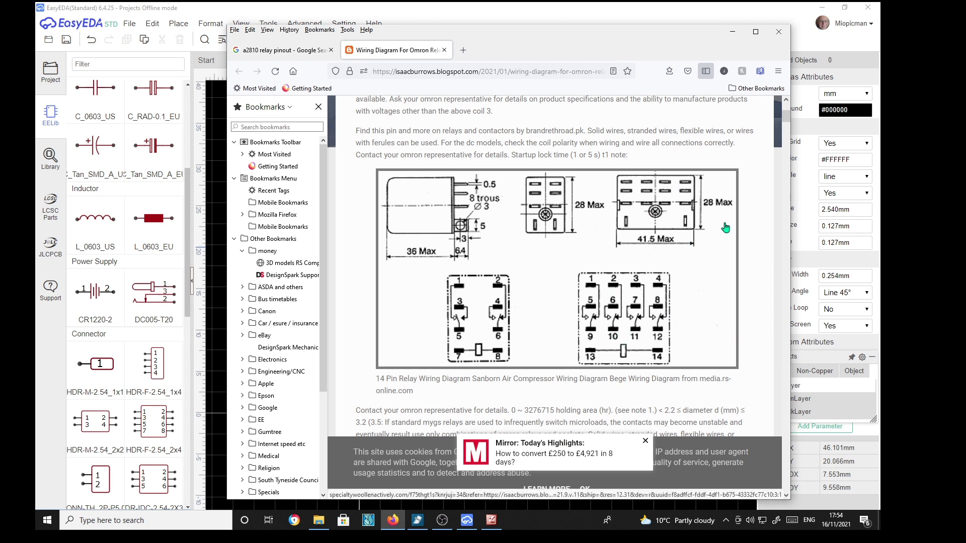
pyautogui.moveTo(576, 38); pyautogui.dragTo(880, 37)
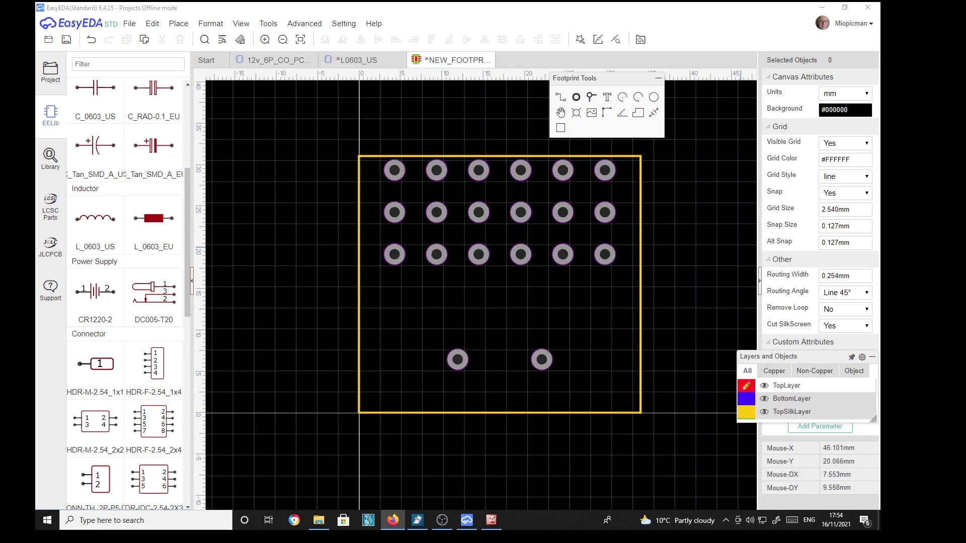
pyautogui.click(396, 180)
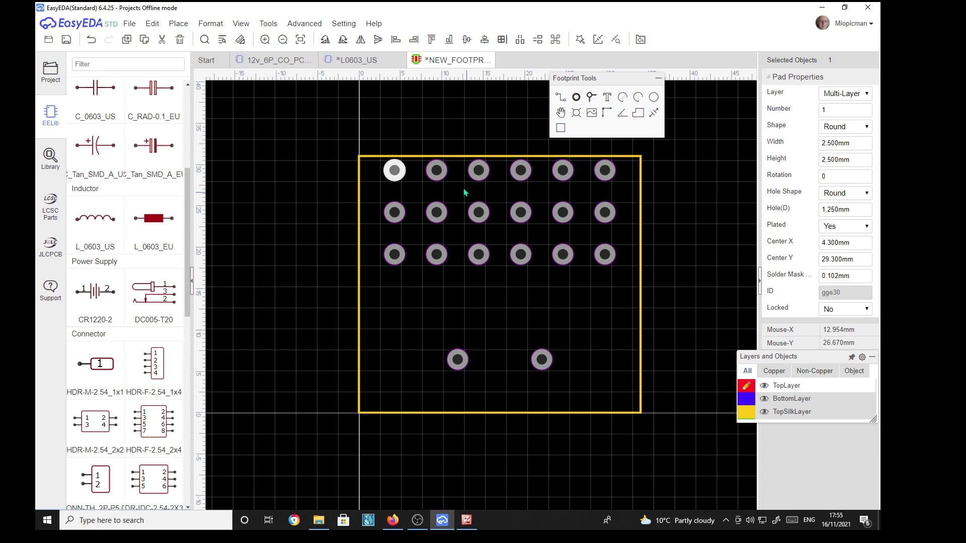
pyautogui.click(442, 179)
pyautogui.click(483, 177)
pyautogui.click(523, 174)
pyautogui.click(563, 174)
pyautogui.doubleClick(835, 110)
pyautogui.write('5')
pyautogui.click(605, 174)
pyautogui.doubleClick(835, 110)
# Number the middle row of contact pads 7 to 12 from left to right.
pyautogui.click(396, 214)
pyautogui.doubleClick(835, 110)
pyautogui.write('7')
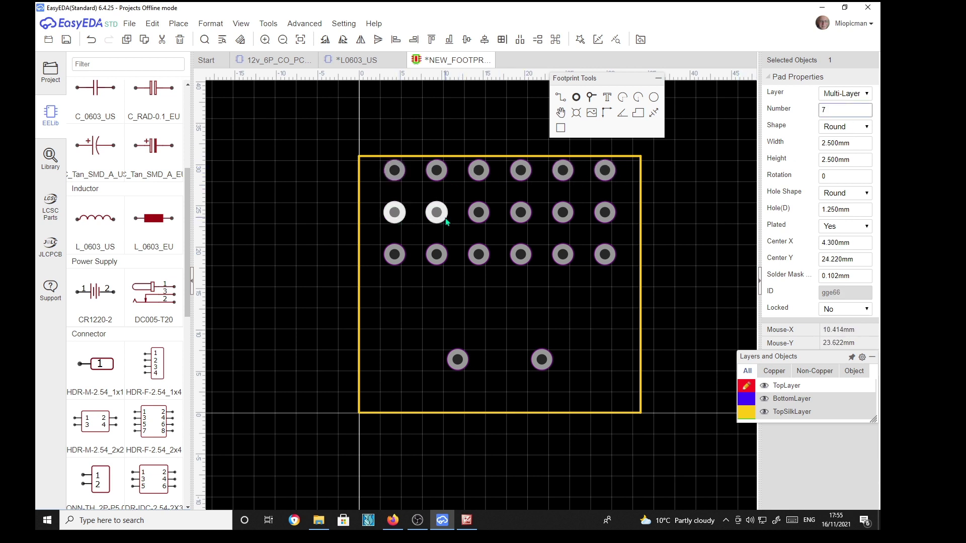
pyautogui.click(440, 215)
pyautogui.click(481, 216)
pyautogui.doubleClick(835, 110)
pyautogui.click(524, 216)
pyautogui.doubleClick(835, 110)
pyautogui.write('10')
pyautogui.click(563, 214)
pyautogui.doubleClick(837, 111)
pyautogui.write('11')
pyautogui.click(605, 214)
pyautogui.doubleClick(836, 111)
# Number the lowest row of contact pads 13 to 18 from left to right.
pyautogui.click(395, 256)
pyautogui.doubleClick(836, 111)
pyautogui.click(437, 256)
pyautogui.doubleClick(835, 110)
pyautogui.write('14')
pyautogui.click(479, 259)
pyautogui.write('15')
pyautogui.click(521, 256)
pyautogui.doubleClick(833, 110)
pyautogui.click(564, 256)
pyautogui.doubleClick(835, 110)
pyautogui.write('17')
pyautogui.click(606, 257)
pyautogui.doubleClick(837, 110)
pyautogui.write('18')
# Number the left coil pad 19 and give the right coil pad the next number in sequence.
pyautogui.click(463, 363)
pyautogui.doubleClick(840, 110)
pyautogui.write('19')
pyautogui.click(547, 368)
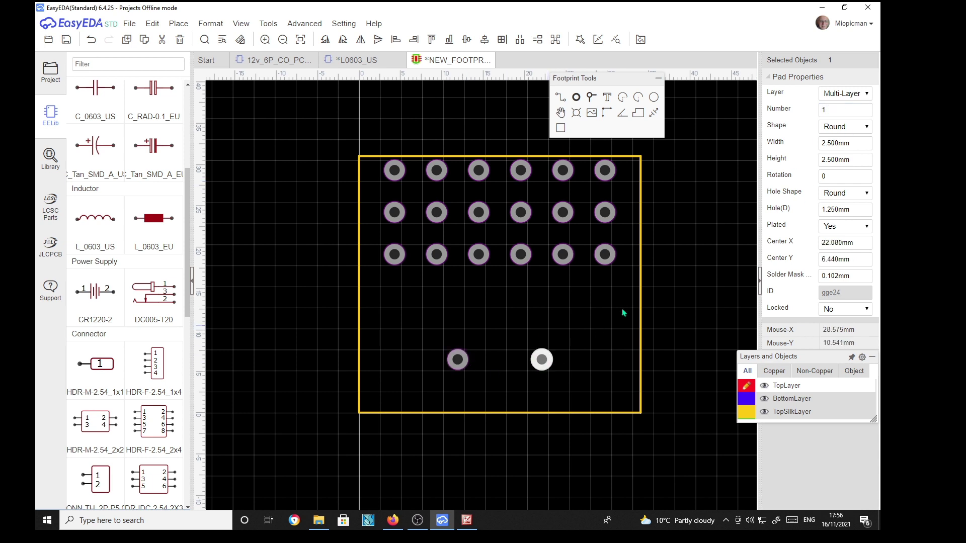
pyautogui.doubleClick(836, 109)
pyautogui.press('Return')
pyautogui.click(689, 343)
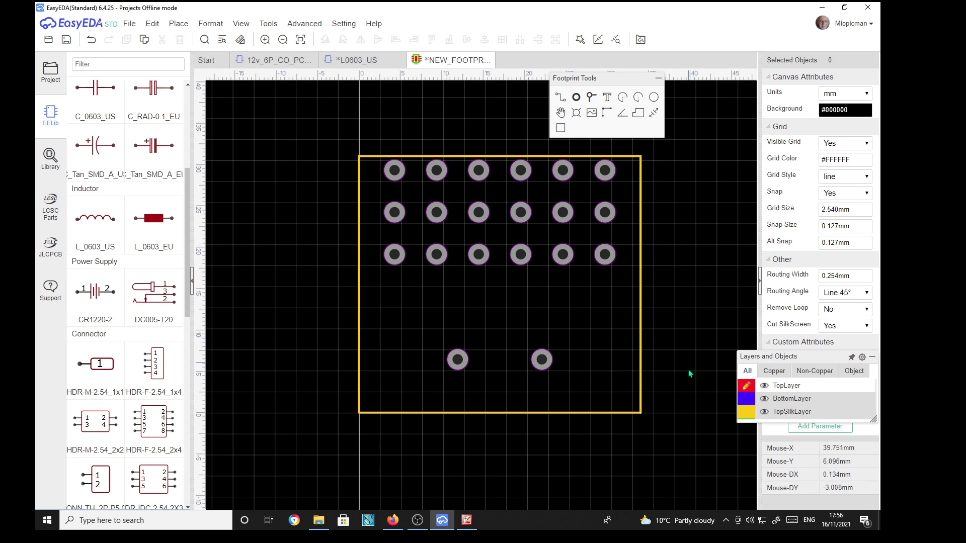
# Move the Layers and Objects palette away from the canvas attributes to uncover the custom attributes.
pyautogui.moveTo(821, 406)
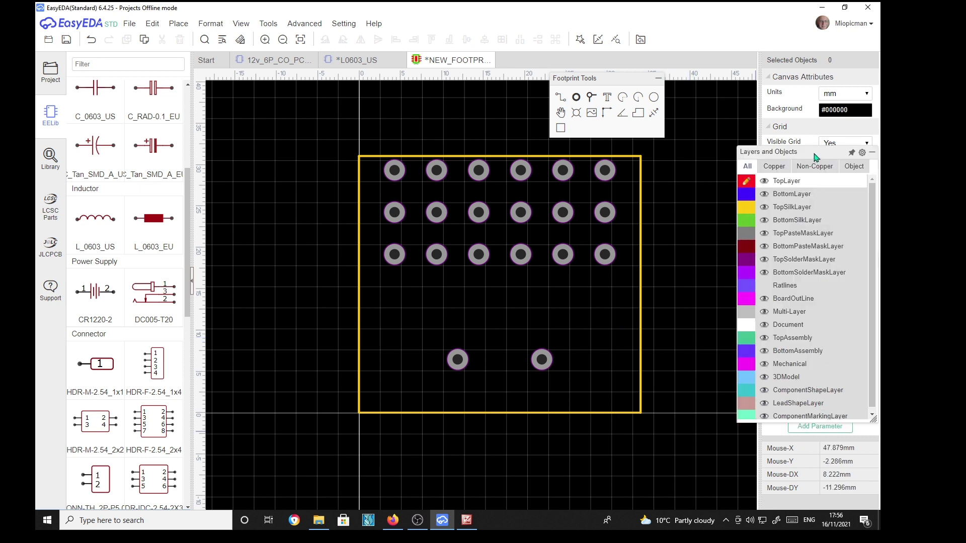
pyautogui.moveTo(815, 157); pyautogui.dragTo(513, 245)
pyautogui.moveTo(462, 282); pyautogui.dragTo(256, 266)
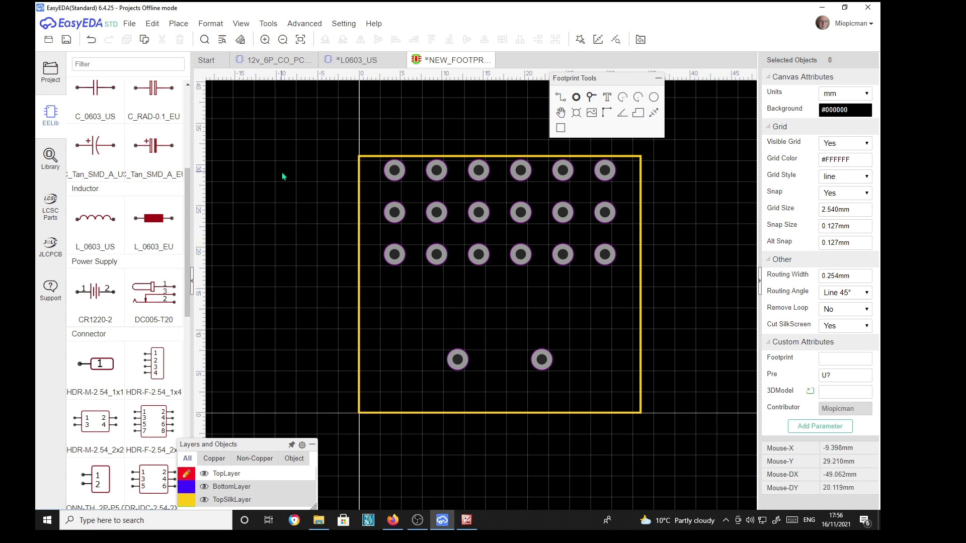
# Save the footprint as 12V_6P_CO_PCB_RELAY with the description "12volt 6pole DT PCB relay".
pyautogui.click(130, 24)
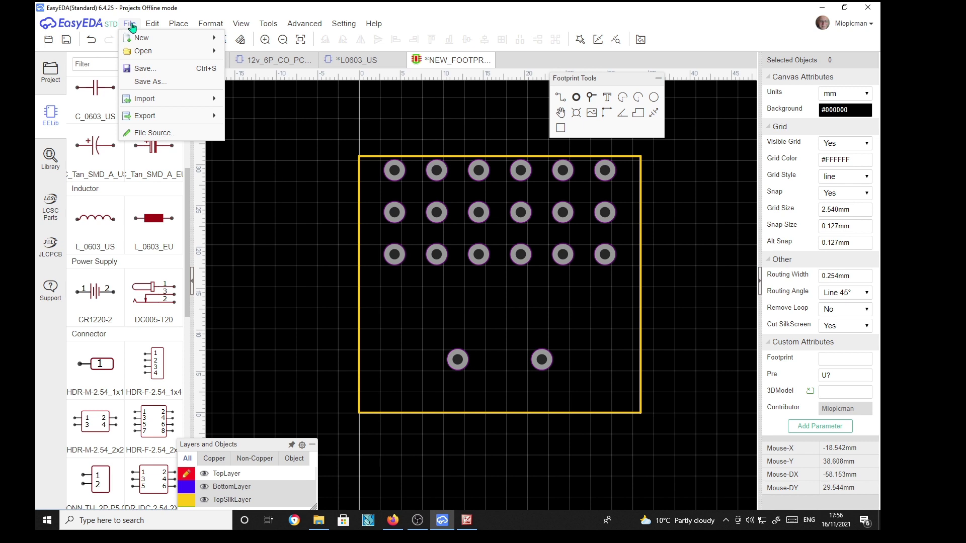
pyautogui.click(151, 82)
pyautogui.write('12V_6P_CO_PCB_')
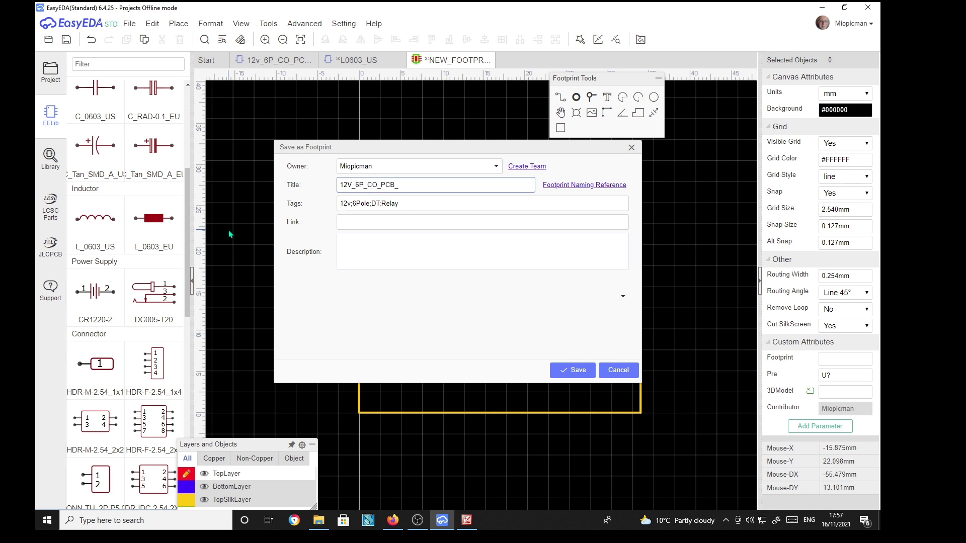
pyautogui.write('RELAY')
pyautogui.click(422, 242)
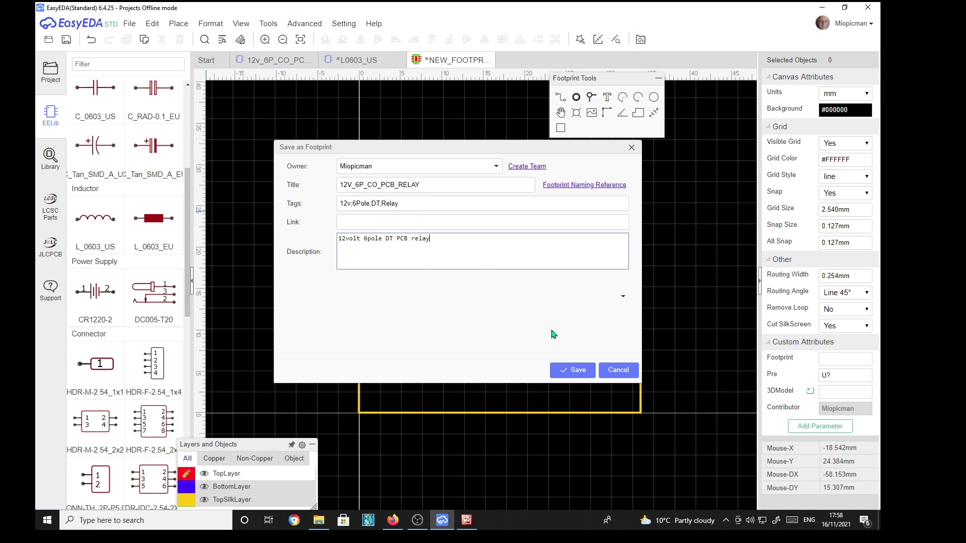
pyautogui.click(571, 371)
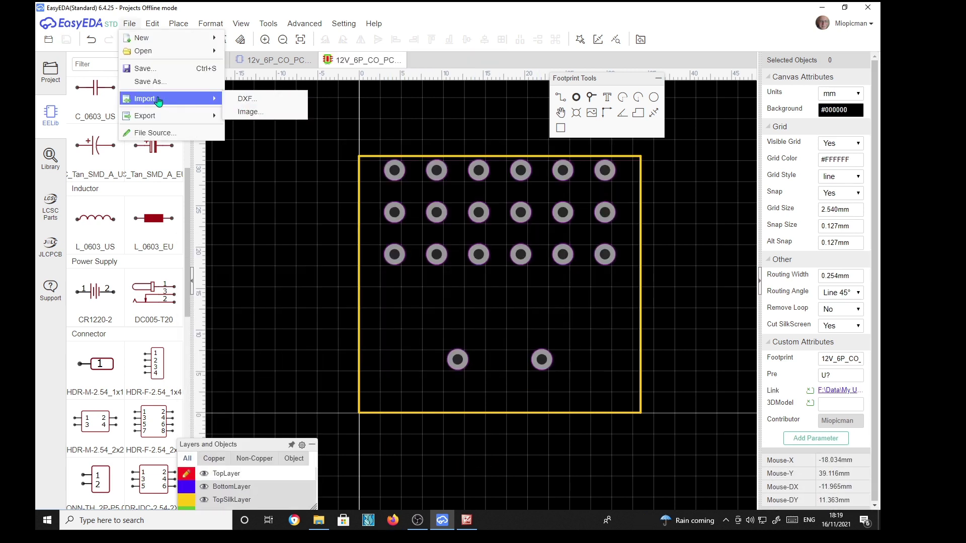
# Create a new 3D model from EEDA.zip with mm as the unit and save 12v_PCB_RELAY to the library.
pyautogui.moveTo(142, 40)
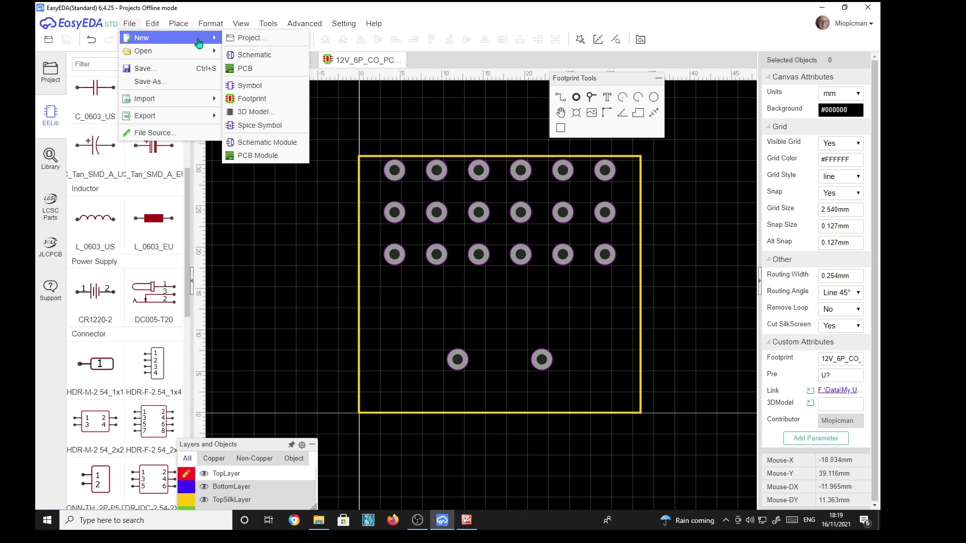
pyautogui.click(247, 111)
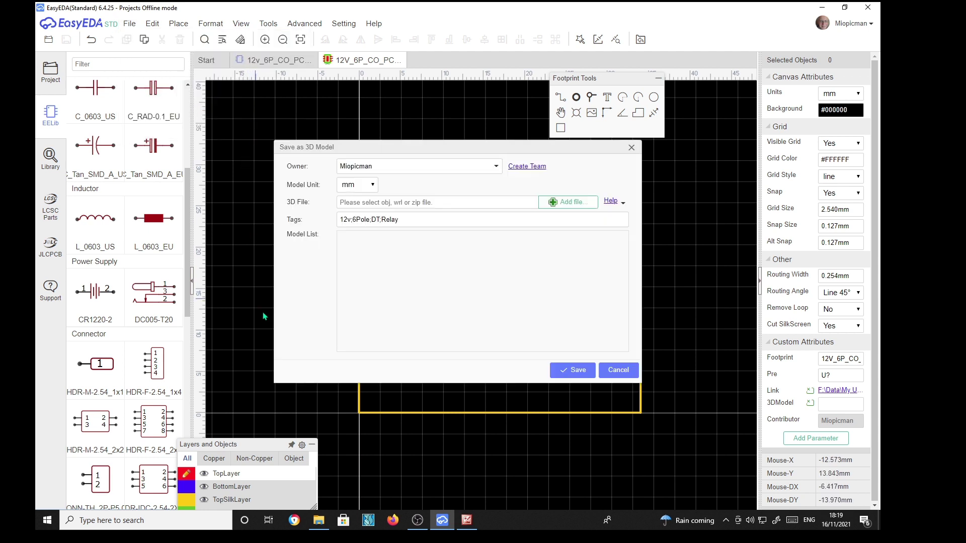
pyautogui.click(567, 202)
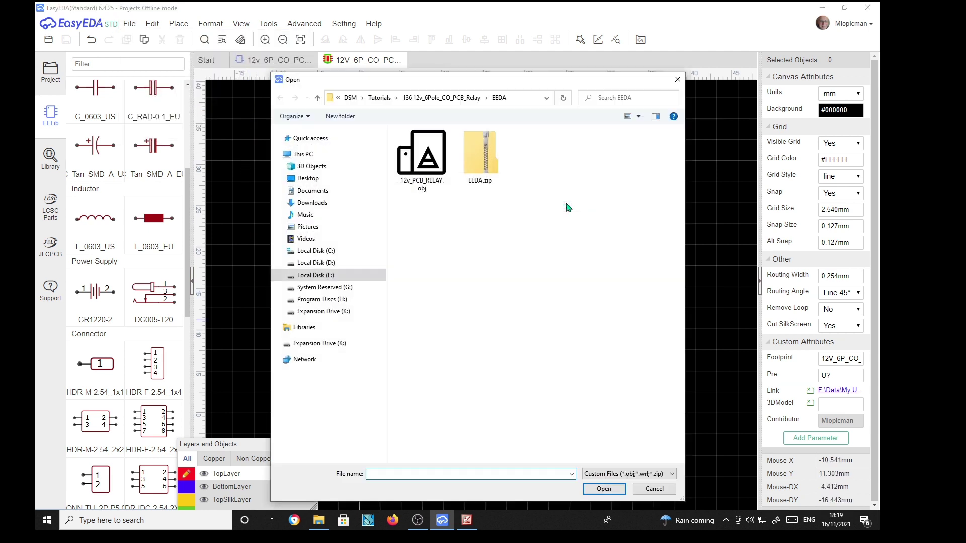
pyautogui.click(473, 156)
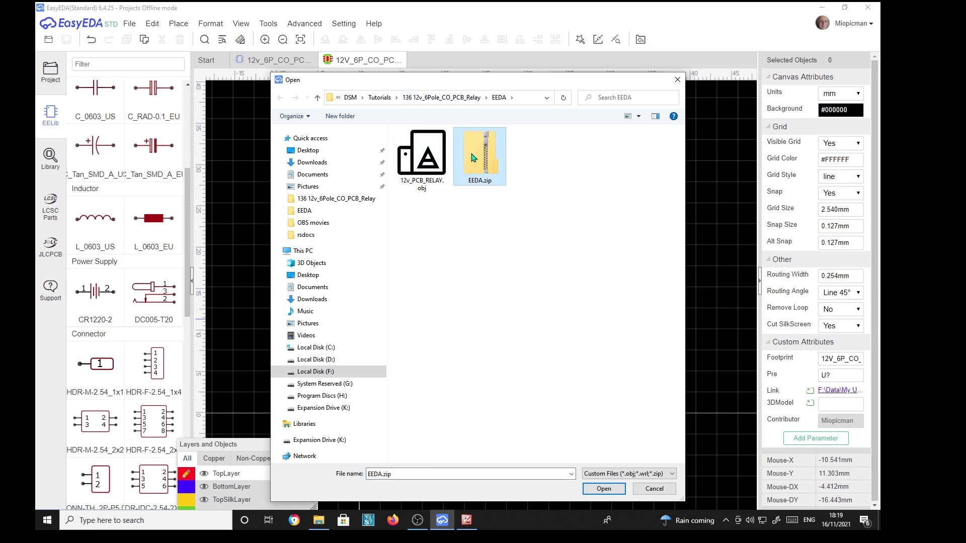
pyautogui.click(603, 489)
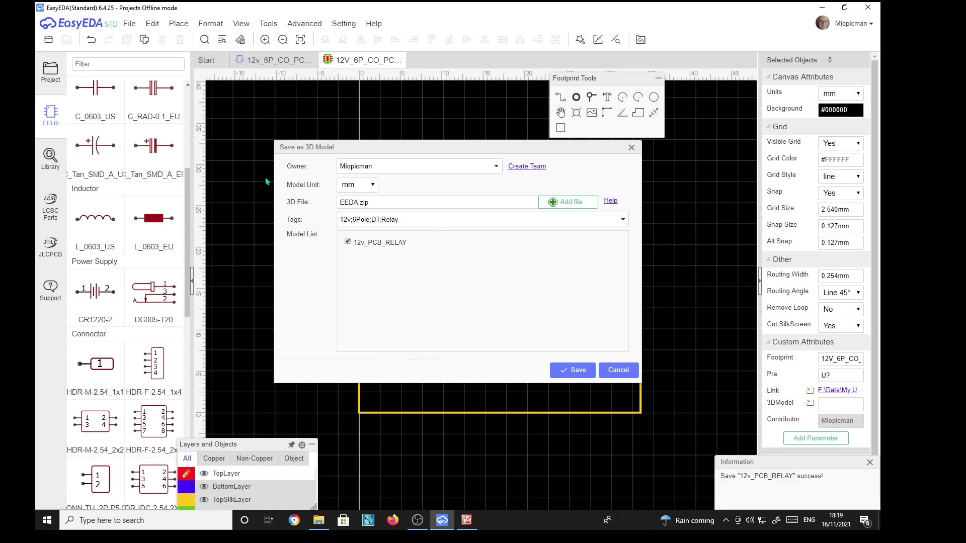
pyautogui.click(618, 370)
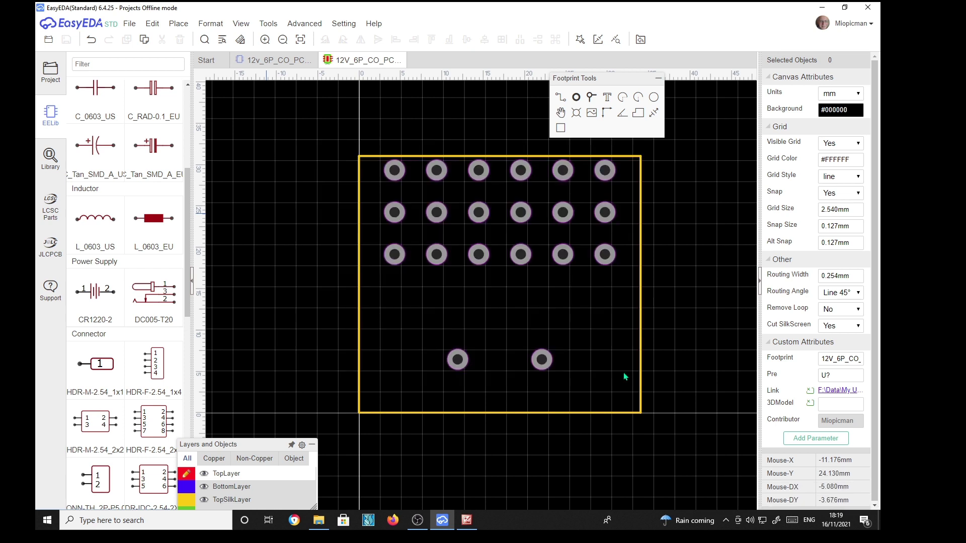
# Search the footprint's 3D model manager for 12v and select the first 12v_PCB_RELAY model.
pyautogui.click(841, 405)
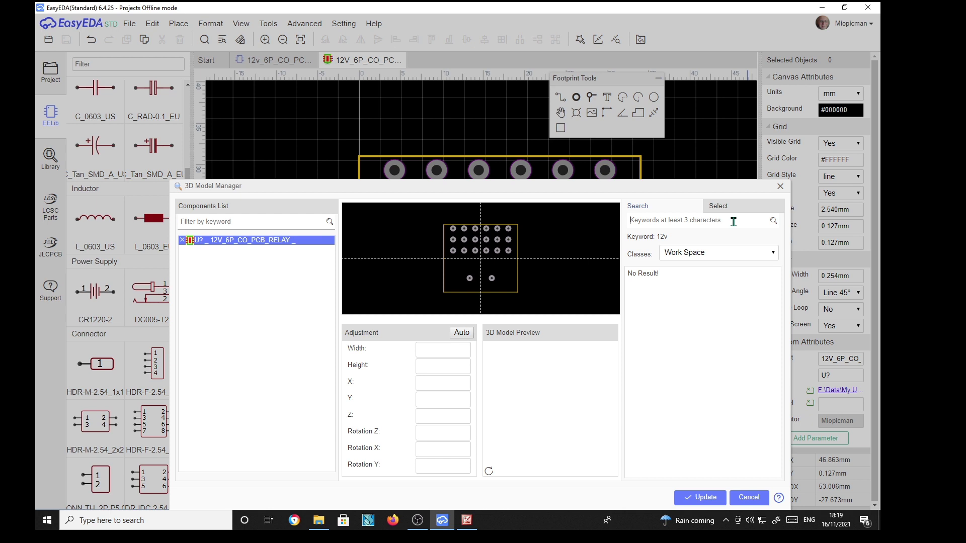
pyautogui.write('12v')
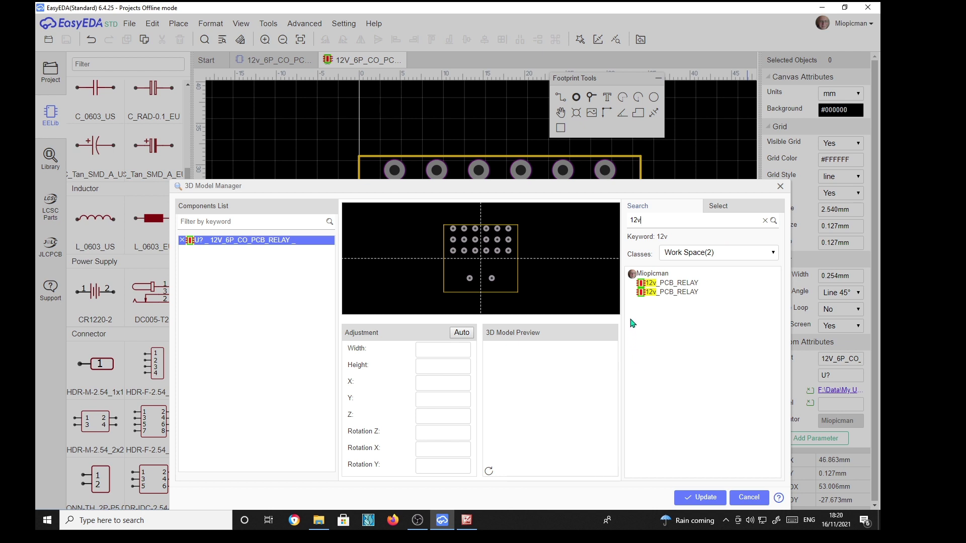
pyautogui.click(642, 284)
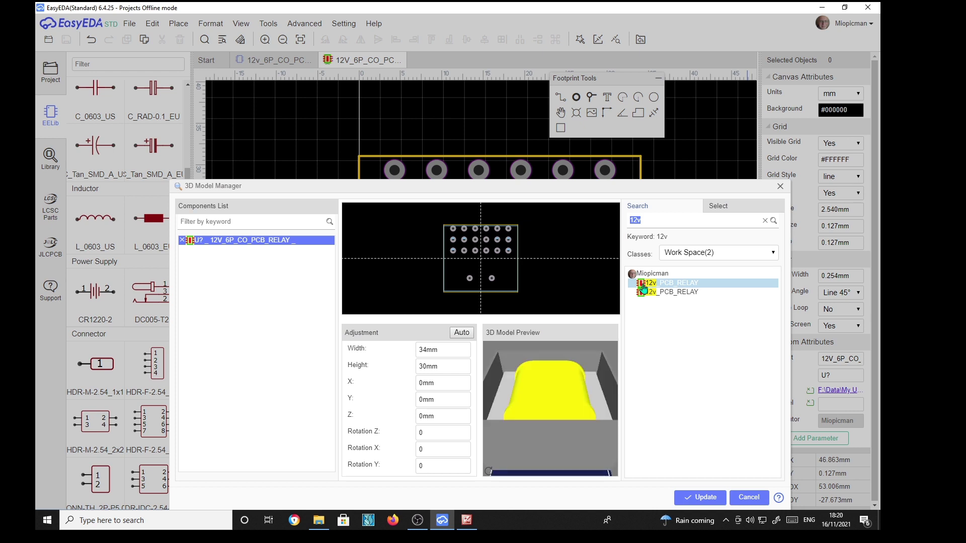
# Inspect the relay model in the 3D preview and set its Z offset to -2 mm.
pyautogui.moveTo(589, 414); pyautogui.dragTo(558, 340)
pyautogui.moveTo(518, 424); pyautogui.dragTo(563, 386)
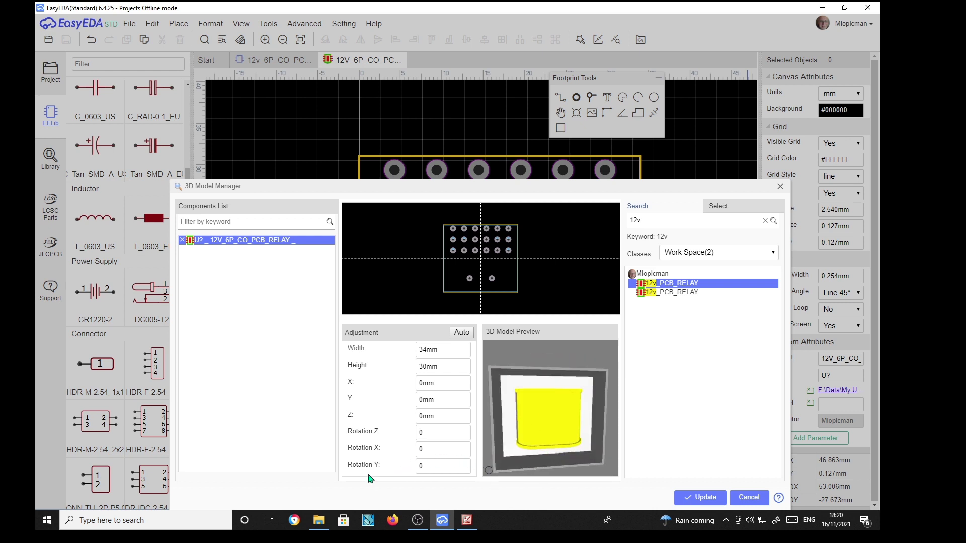
pyautogui.click(445, 418)
pyautogui.press('Return')
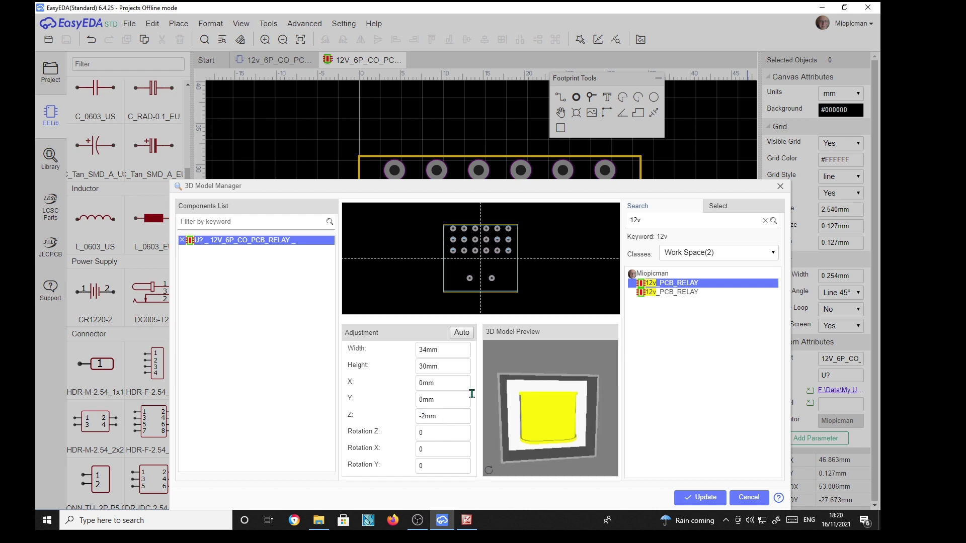
# Check the pins from the side in the 3D preview and set the model's Z offset to -3 mm.
pyautogui.moveTo(582, 355); pyautogui.dragTo(574, 406)
pyautogui.click(443, 416)
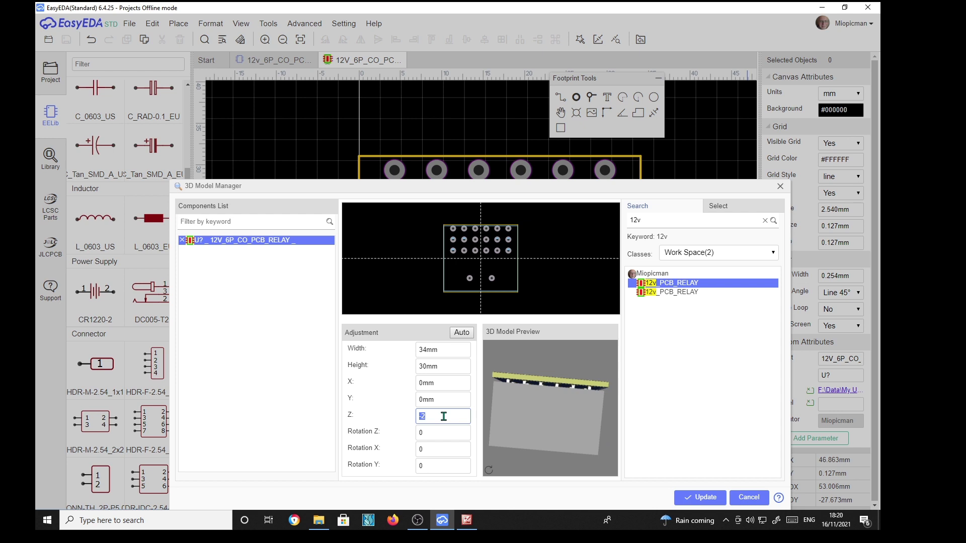
pyautogui.press('Return')
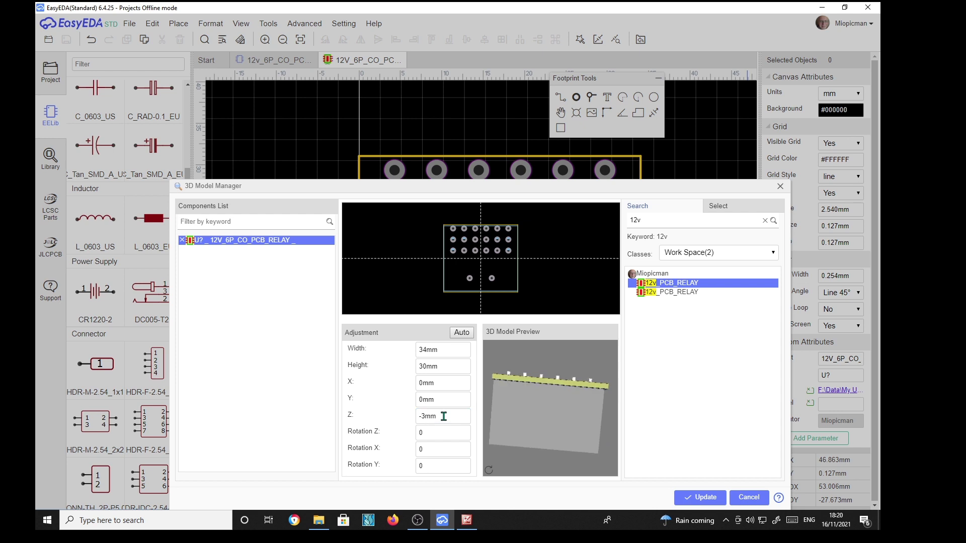
# Check the pins from the underside in the 3D preview and set the model's Y offset to 1 mm.
pyautogui.moveTo(569, 394); pyautogui.dragTo(578, 440)
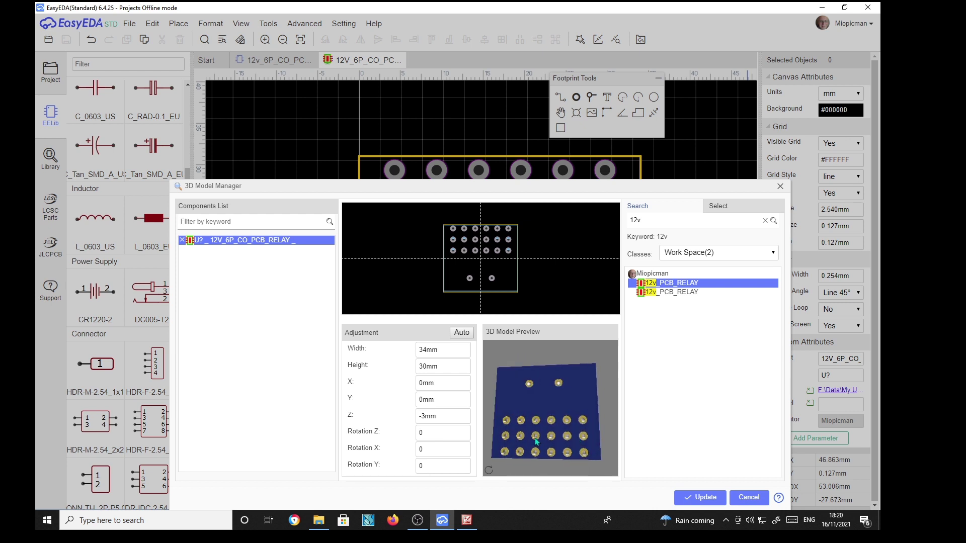
pyautogui.scroll(5, 517, 440)
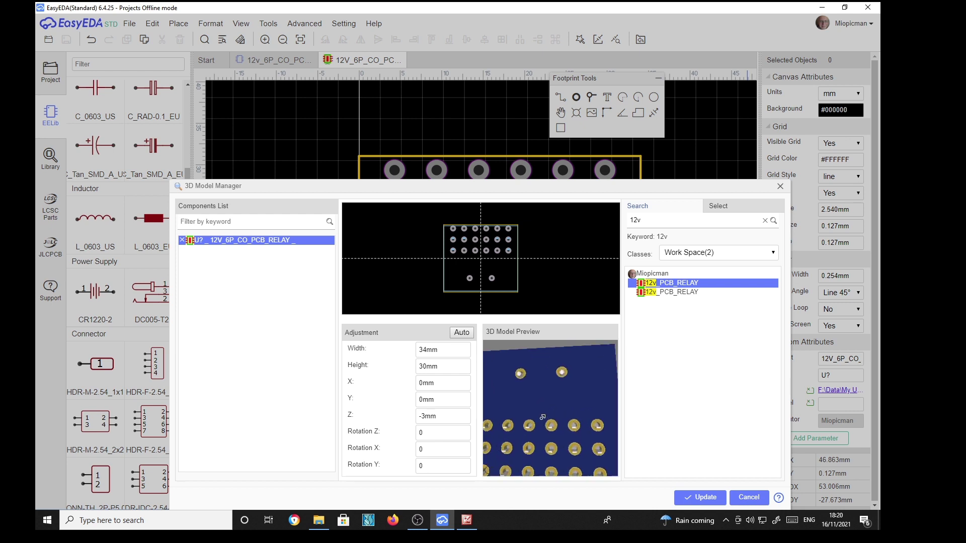
pyautogui.moveTo(548, 403); pyautogui.dragTo(593, 391)
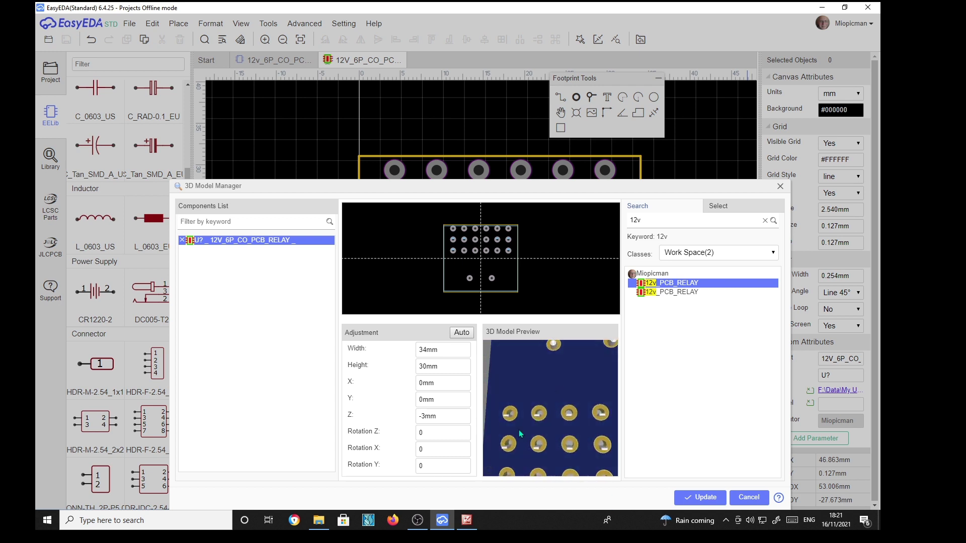
pyautogui.click(448, 400)
pyautogui.write('1')
pyautogui.press('Return')
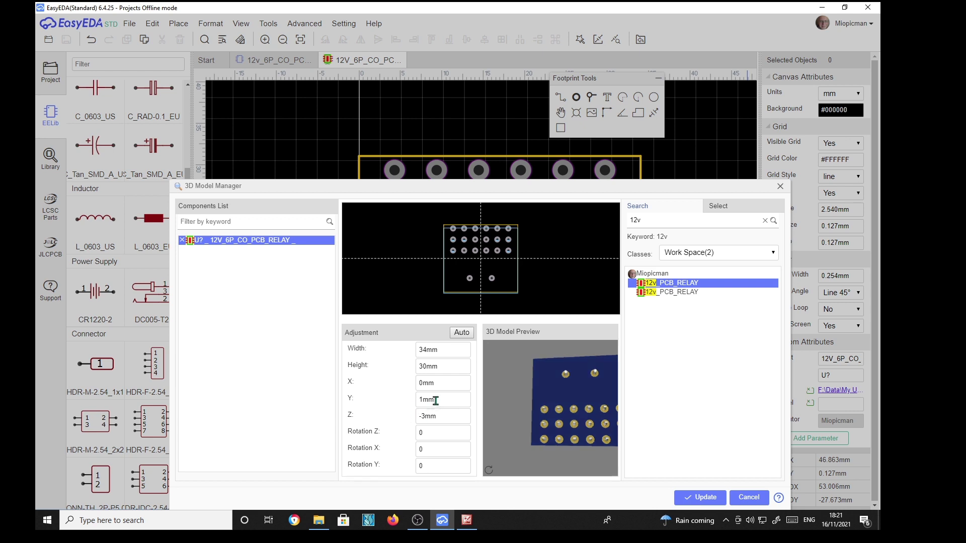
# Set the model's Y offset to 0.5 mm and check how the pins sit in the pad holes.
pyautogui.click(444, 398)
pyautogui.press('Return')
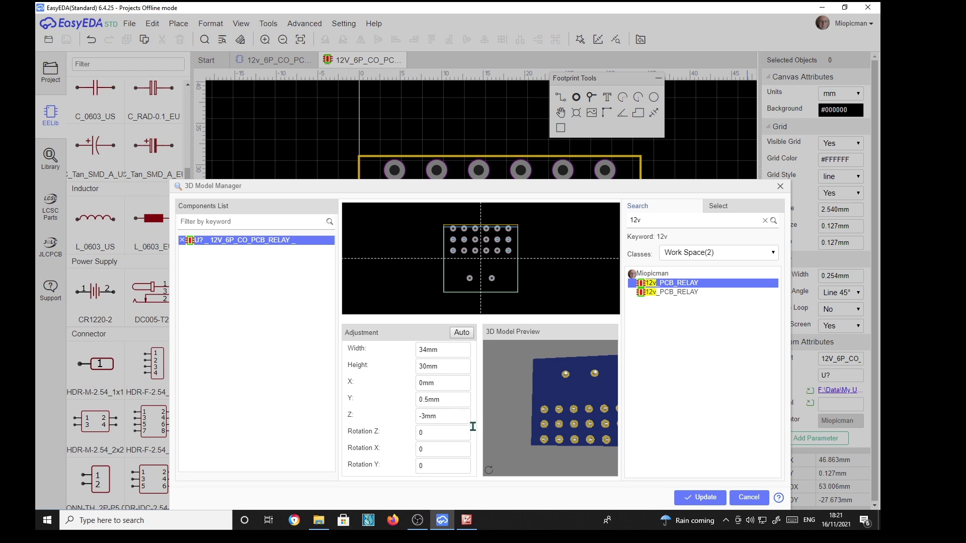
pyautogui.scroll(5, 584, 352)
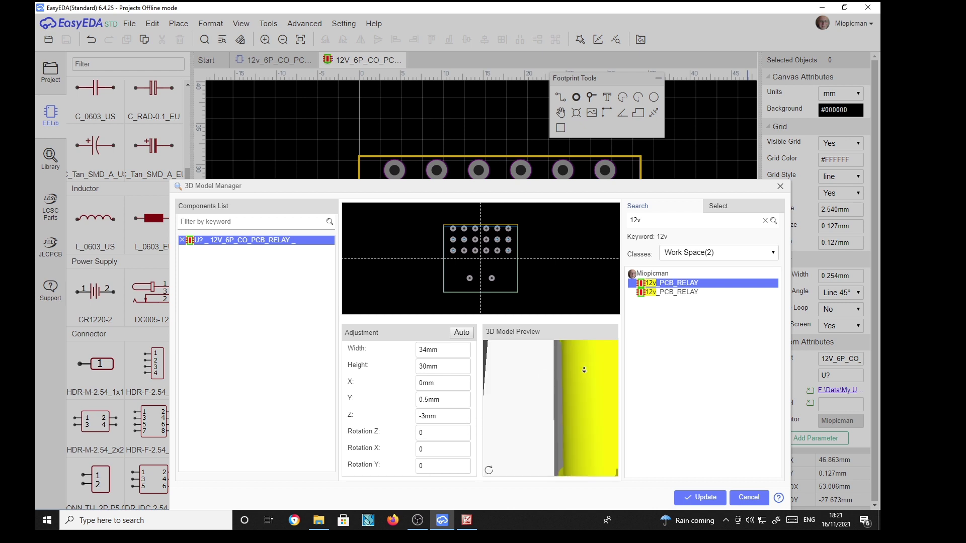
pyautogui.scroll(-2, 583, 381)
pyautogui.moveTo(583, 379); pyautogui.dragTo(549, 380, button='right')
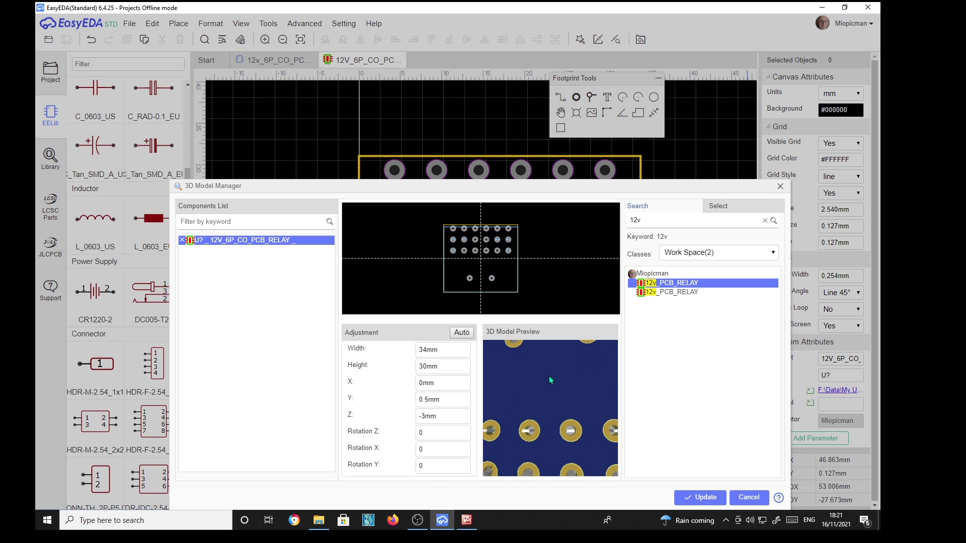
pyautogui.moveTo(571, 449); pyautogui.dragTo(569, 418, button='right')
pyautogui.scroll(2, 568, 418)
pyautogui.scroll(-4, 568, 418)
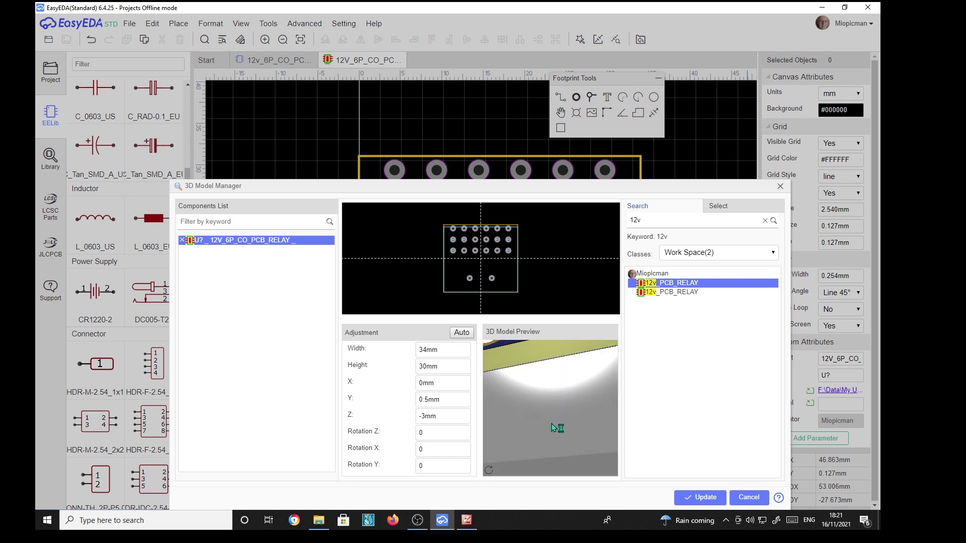
# View the whole relay in the 3D preview, apply the model to the footprint and save the footprint.
pyautogui.scroll(-6, 549, 415)
pyautogui.moveTo(548, 436); pyautogui.dragTo(568, 412, button='right')
pyautogui.moveTo(563, 414); pyautogui.dragTo(547, 448)
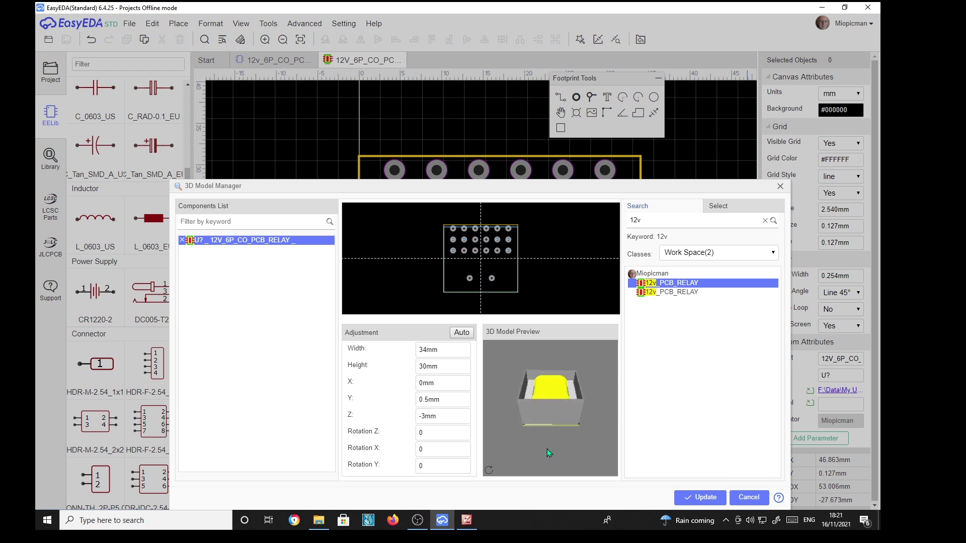
pyautogui.click(714, 499)
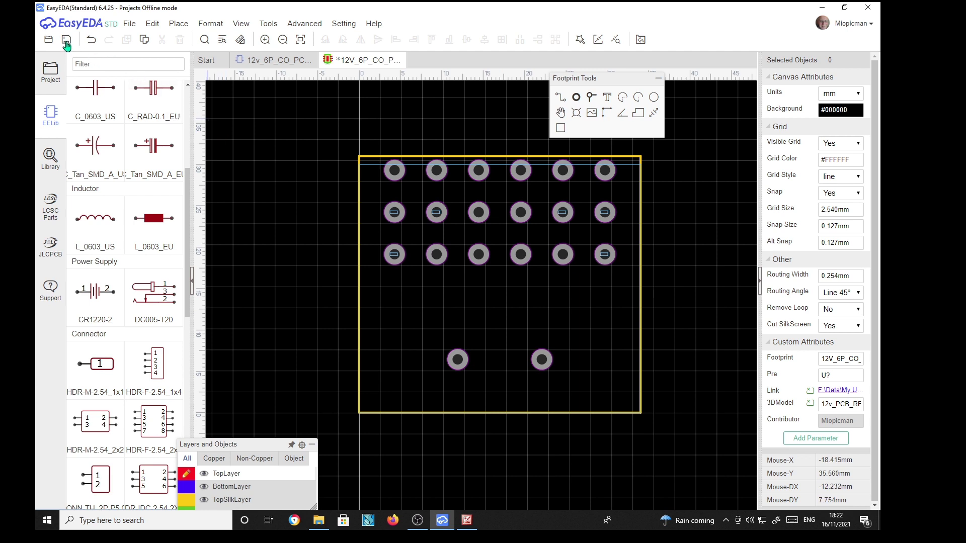
pyautogui.click(66, 42)
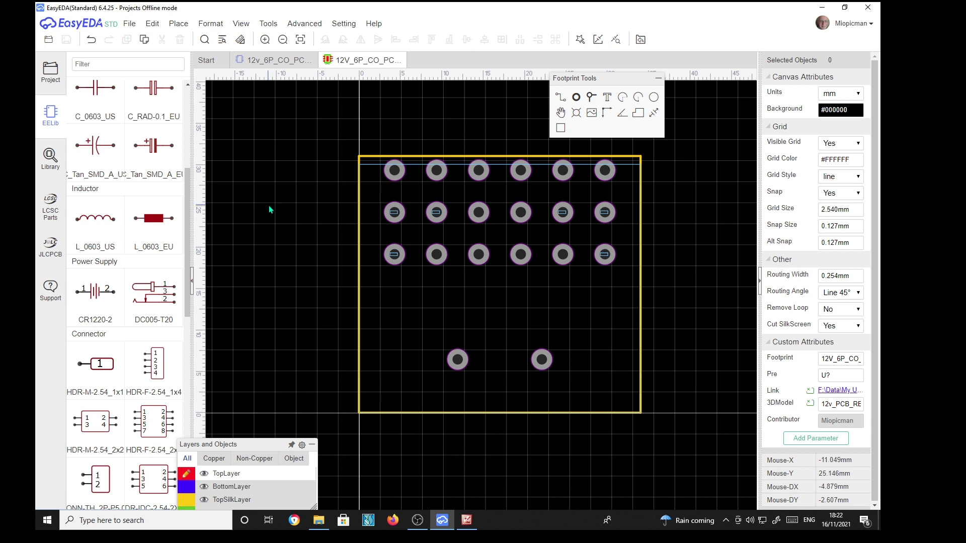
# Open the SCH_Temporary schematic from the Temporary project.
pyautogui.click(56, 86)
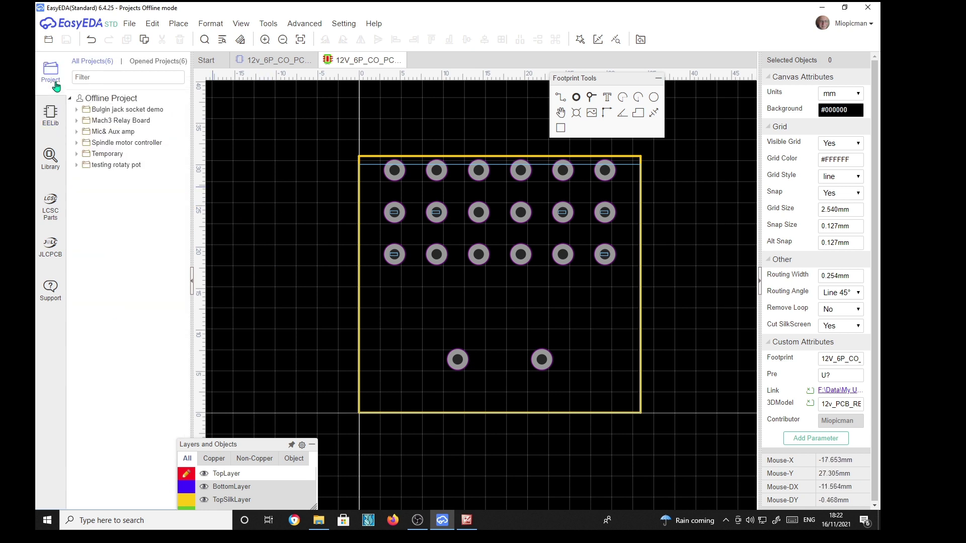
pyautogui.click(105, 155)
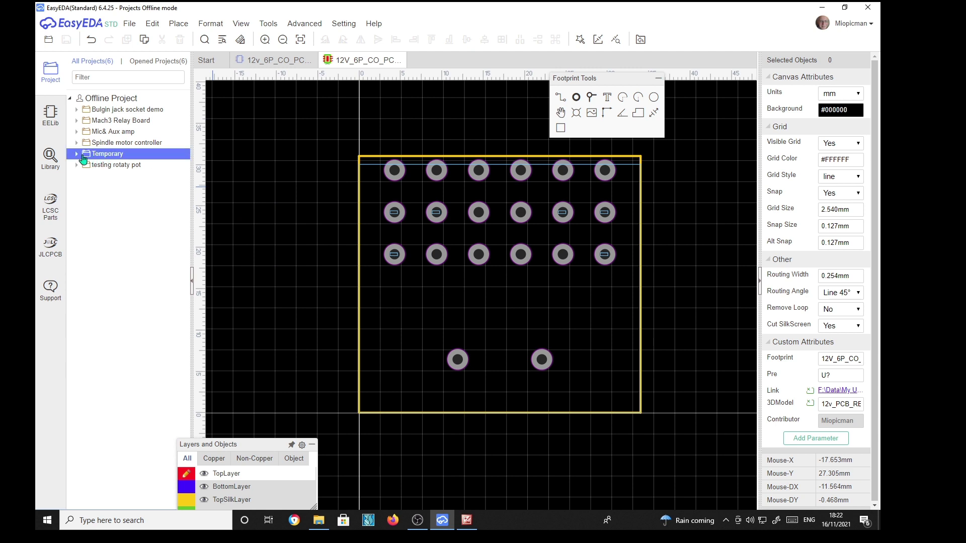
pyautogui.click(77, 155)
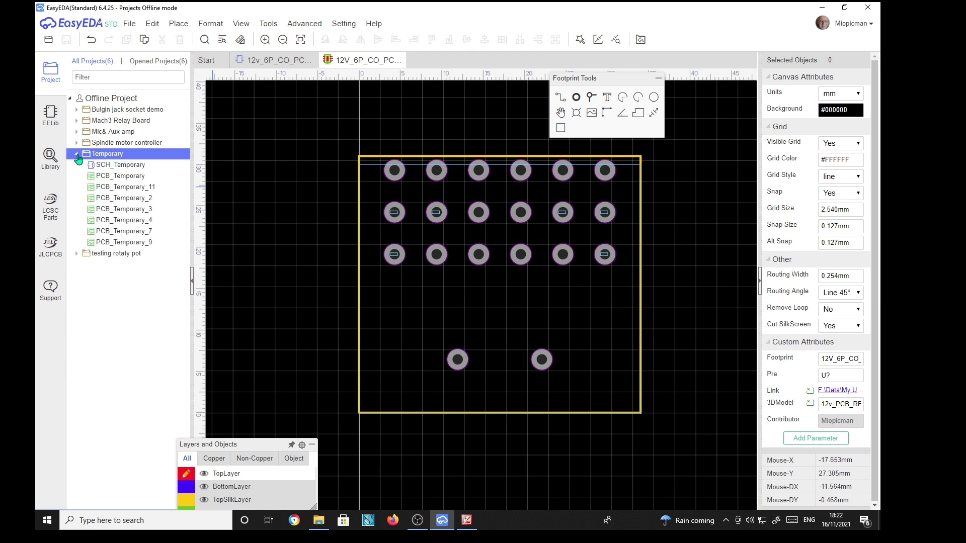
pyautogui.click(130, 167)
pyautogui.doubleClick(130, 169)
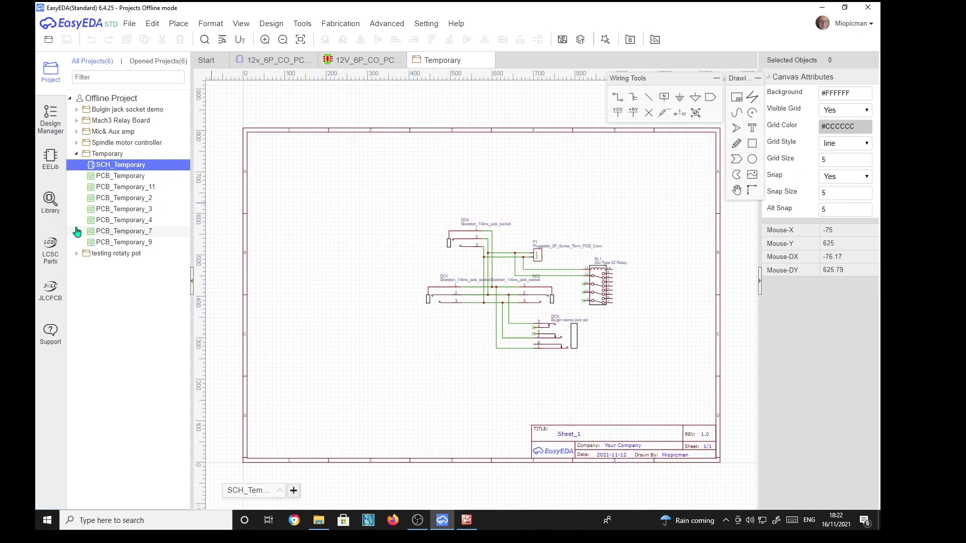
# Open the library and inspect the 12V_6P_CO_PCB_RELAY footprint with its 3D preview.
pyautogui.click(49, 202)
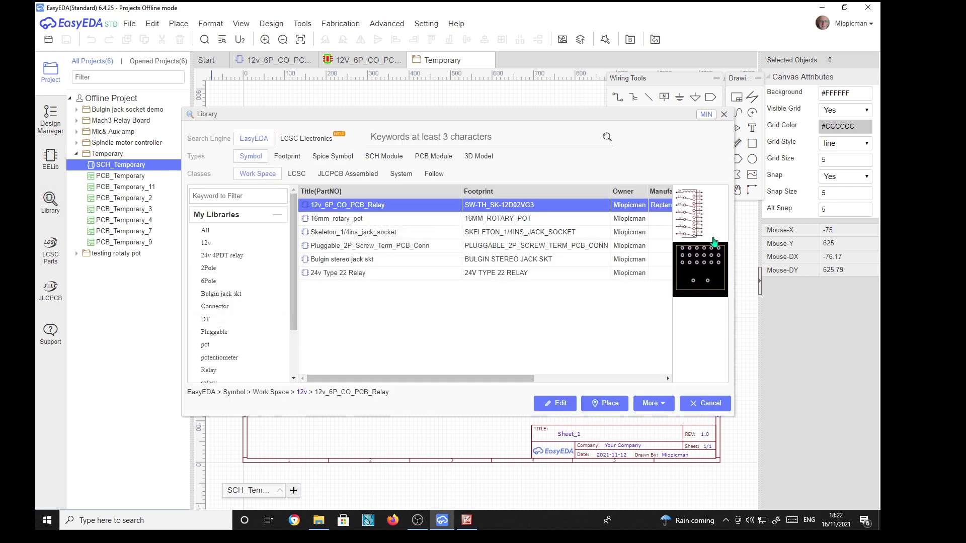
pyautogui.click(291, 157)
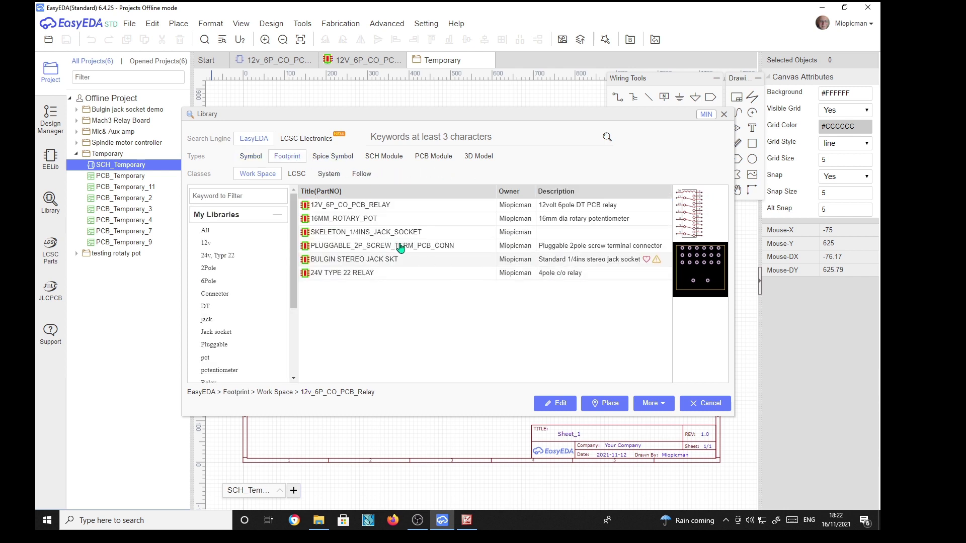
pyautogui.click(341, 209)
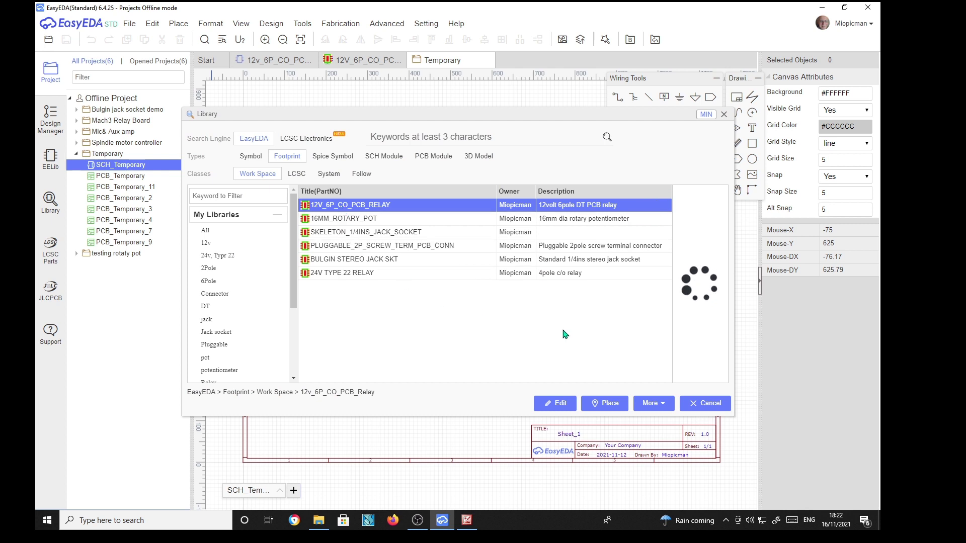
pyautogui.click(703, 276)
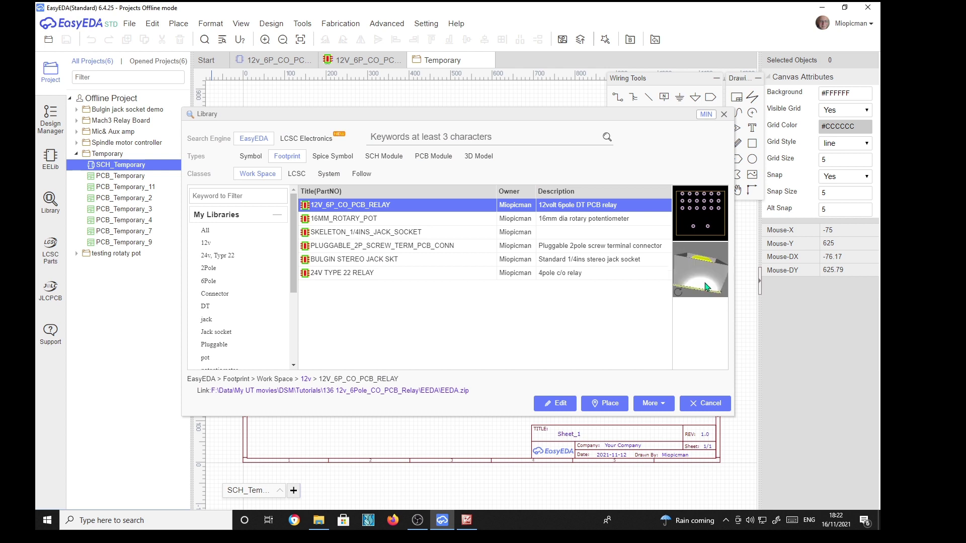
# Preview both 12v_PCB_RELAY entries among the library's 3D models.
pyautogui.click(474, 156)
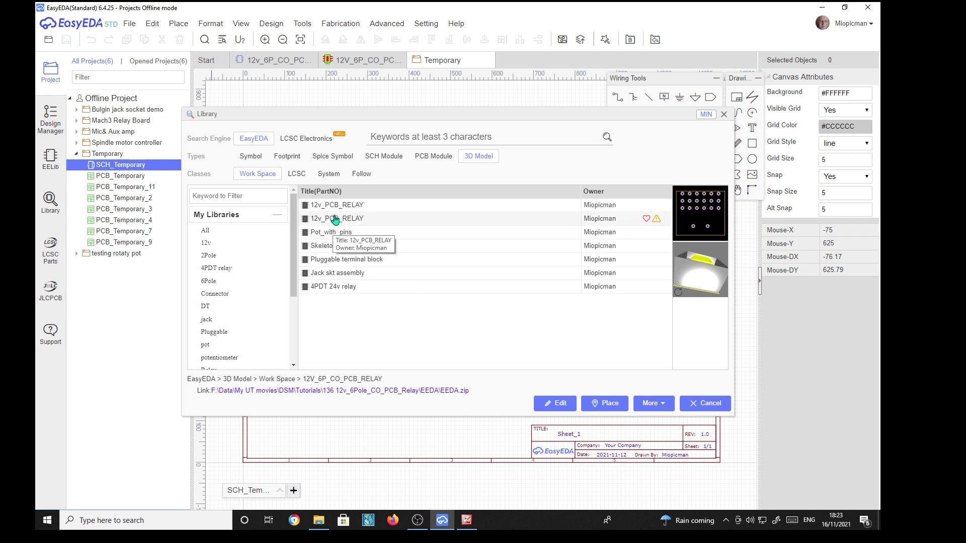
pyautogui.click(335, 218)
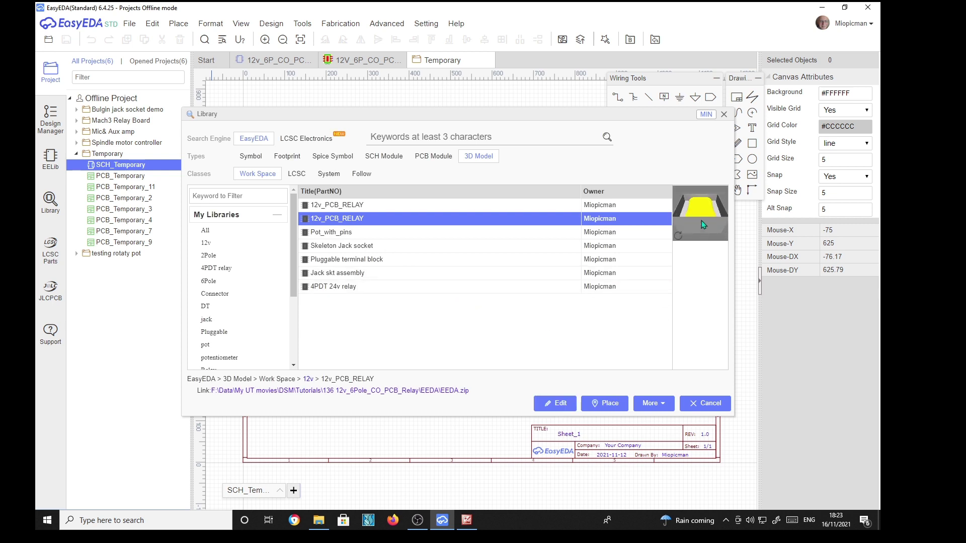
pyautogui.click(339, 206)
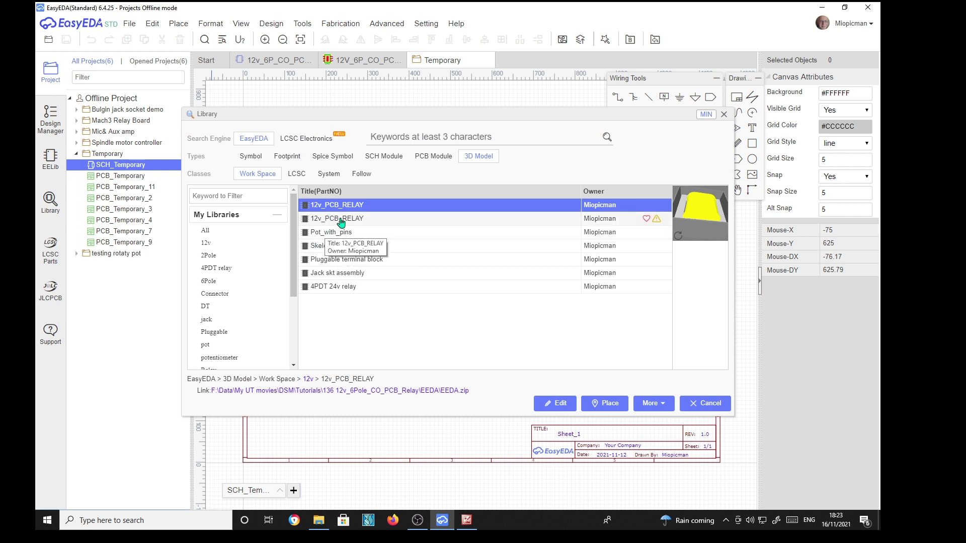
pyautogui.rightClick(340, 221)
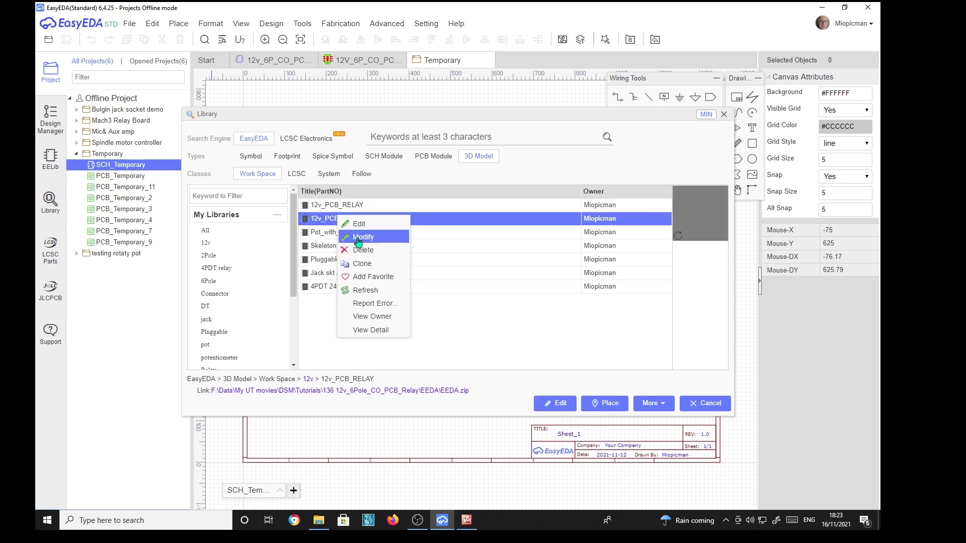
pyautogui.click(347, 237)
pyautogui.click(516, 308)
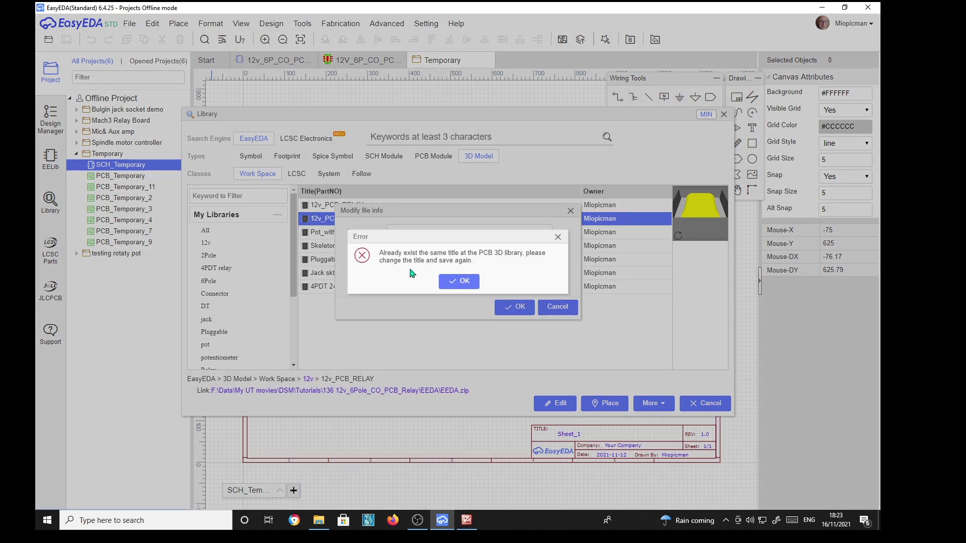
pyautogui.click(460, 283)
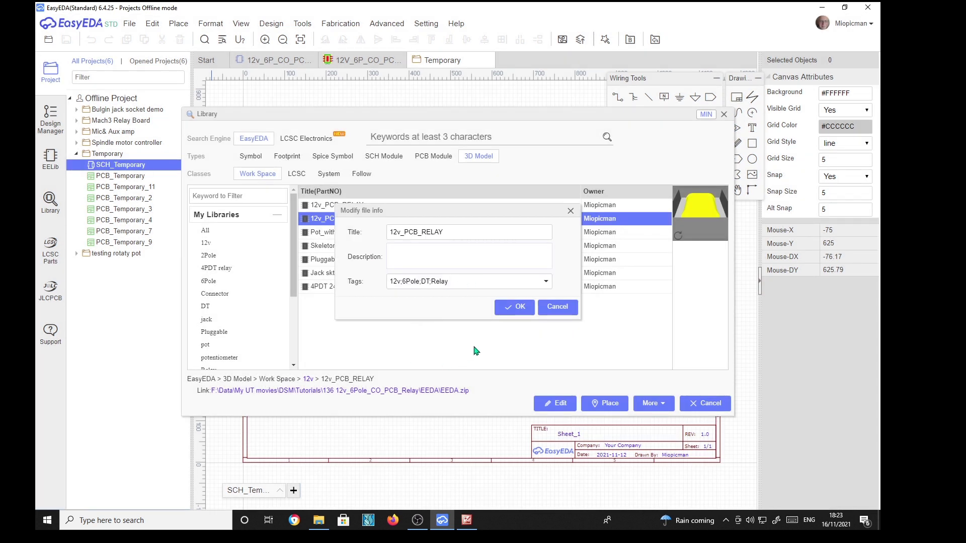
pyautogui.click(556, 308)
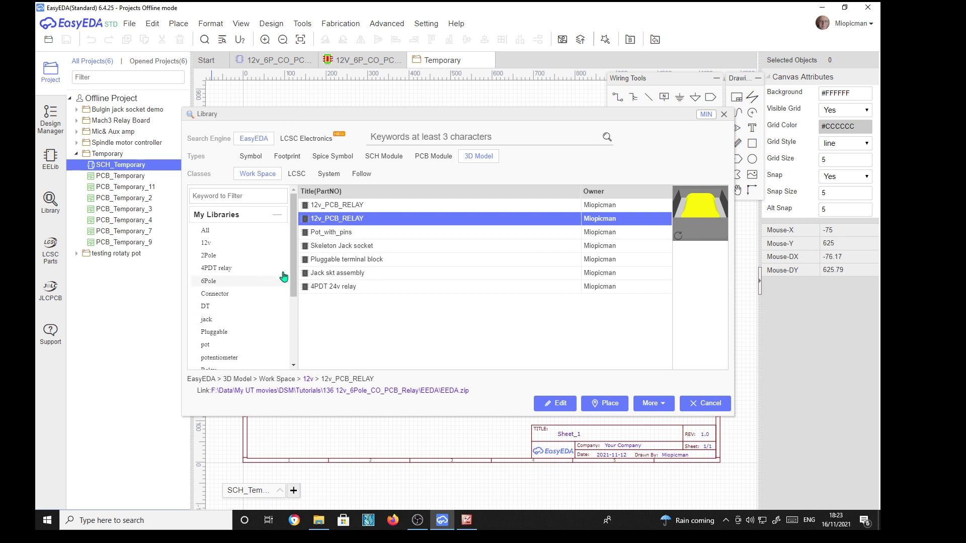
# Delete the first of the two 12v_PCB_RELAY 3D models from the library and preview the remaining one.
pyautogui.click(351, 206)
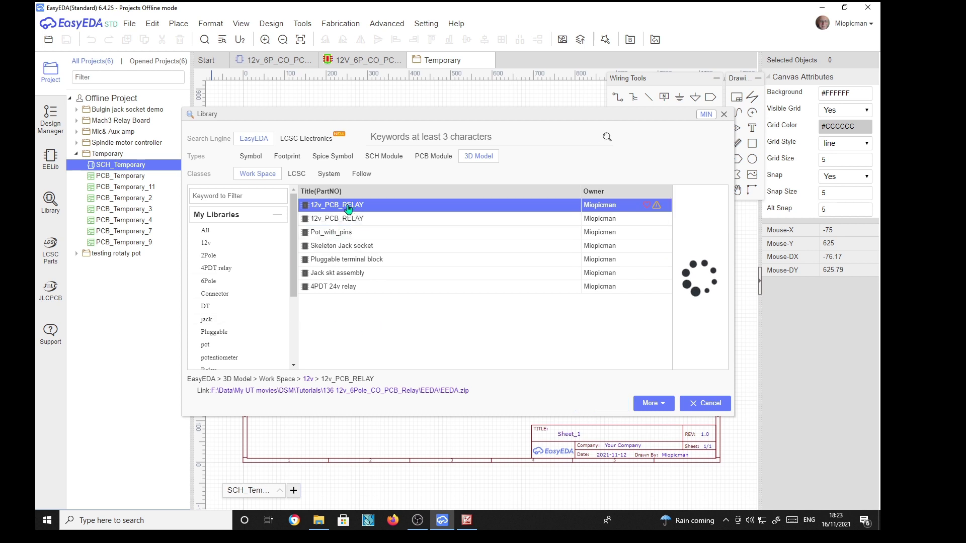
pyautogui.rightClick(348, 209)
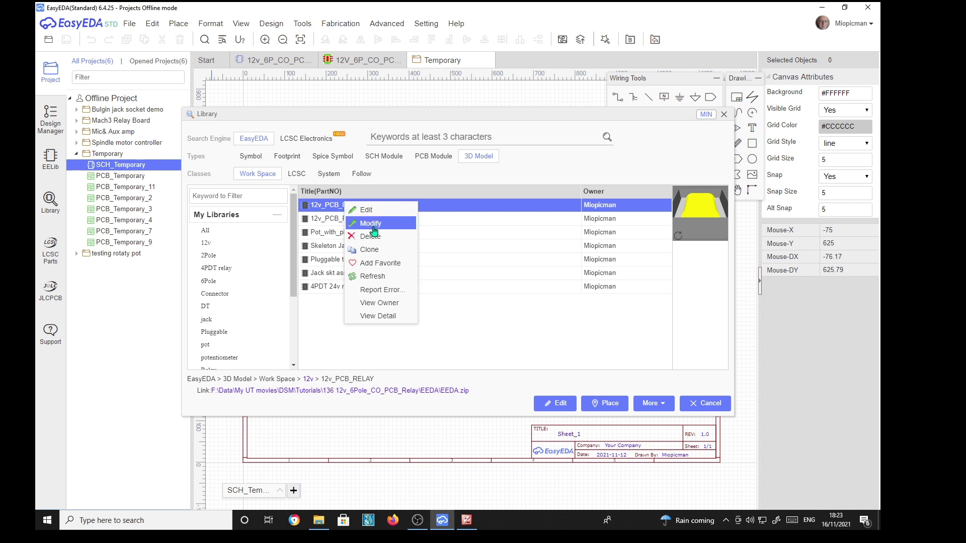
pyautogui.click(374, 237)
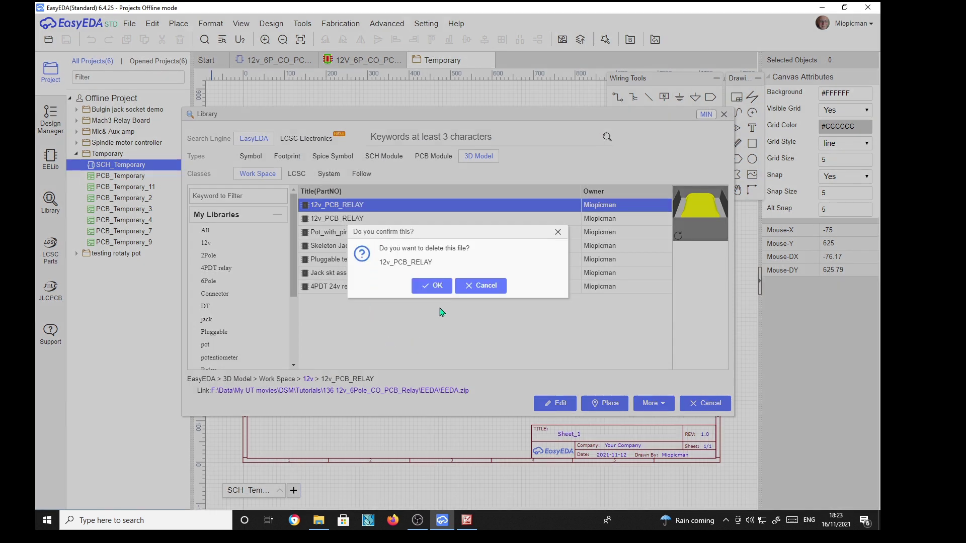
pyautogui.click(432, 286)
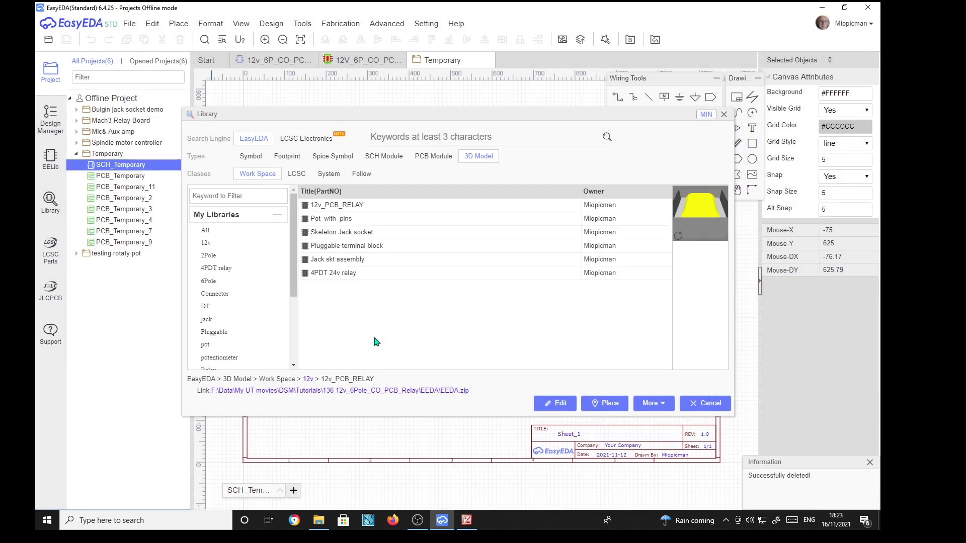
pyautogui.click(357, 209)
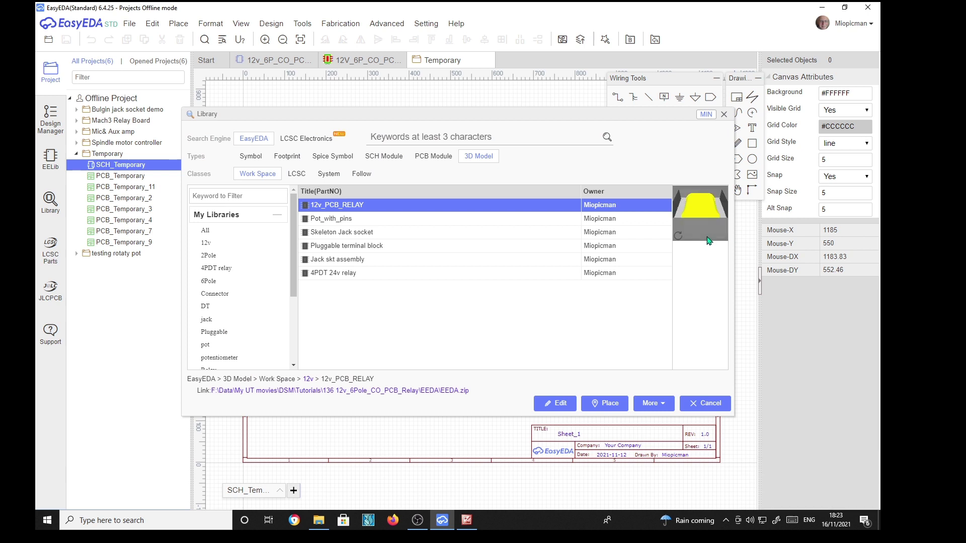
pyautogui.moveTo(702, 220)
pyautogui.mouseDown()
pyautogui.moveTo(707, 199)
pyautogui.moveTo(693, 229)
pyautogui.mouseUp()
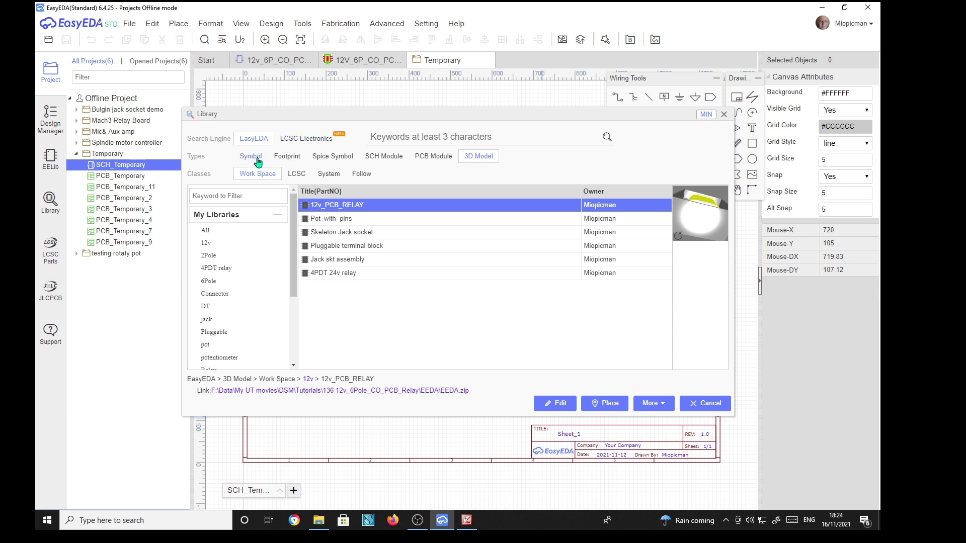
# Place the 12v_6P_CO_PCB_Relay symbol from the workspace library in the schematic, above the 24v Type 22 Relay.
pyautogui.click(251, 156)
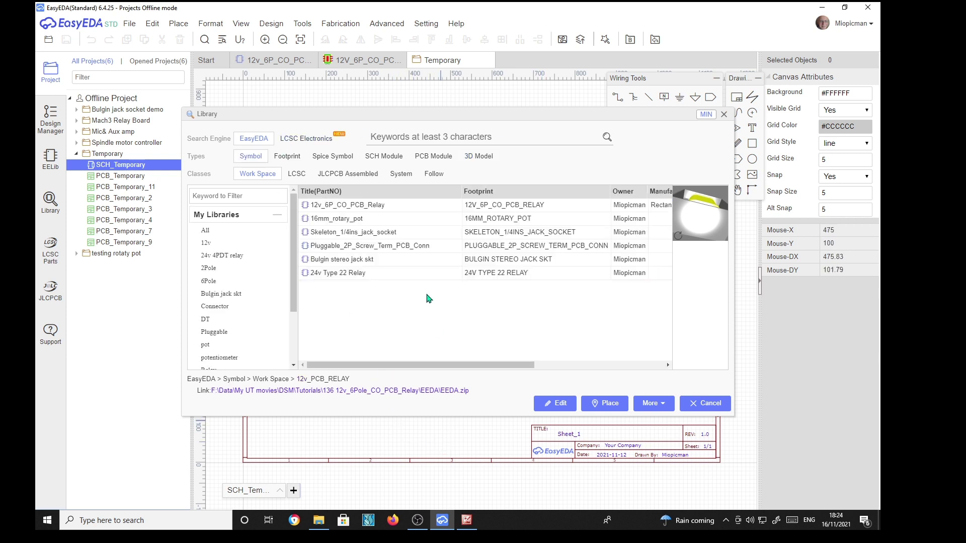
pyautogui.click(347, 205)
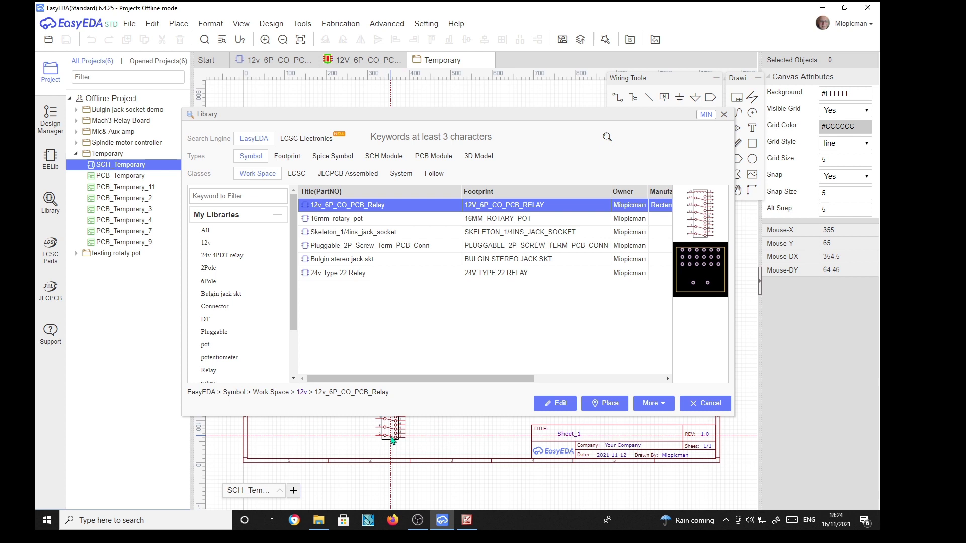
pyautogui.click(723, 114)
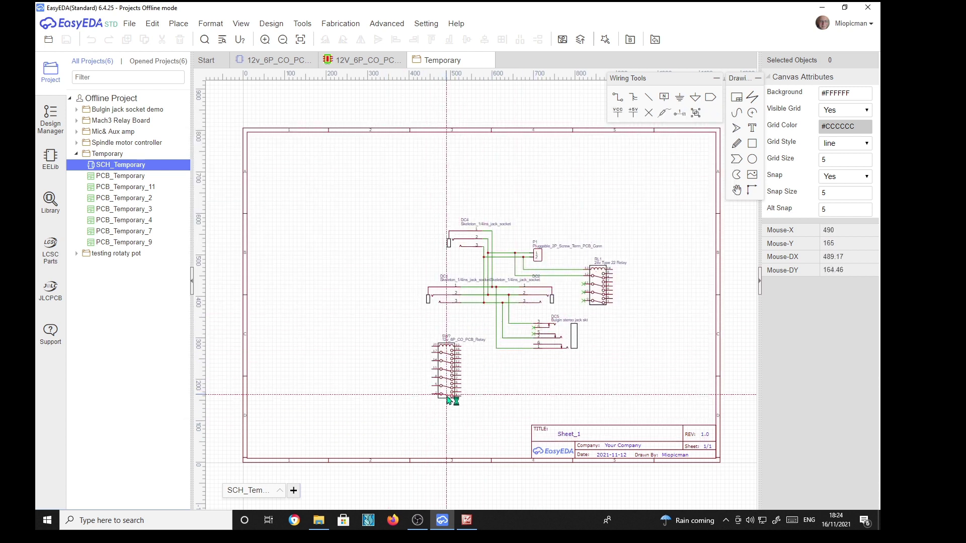
pyautogui.click(606, 228)
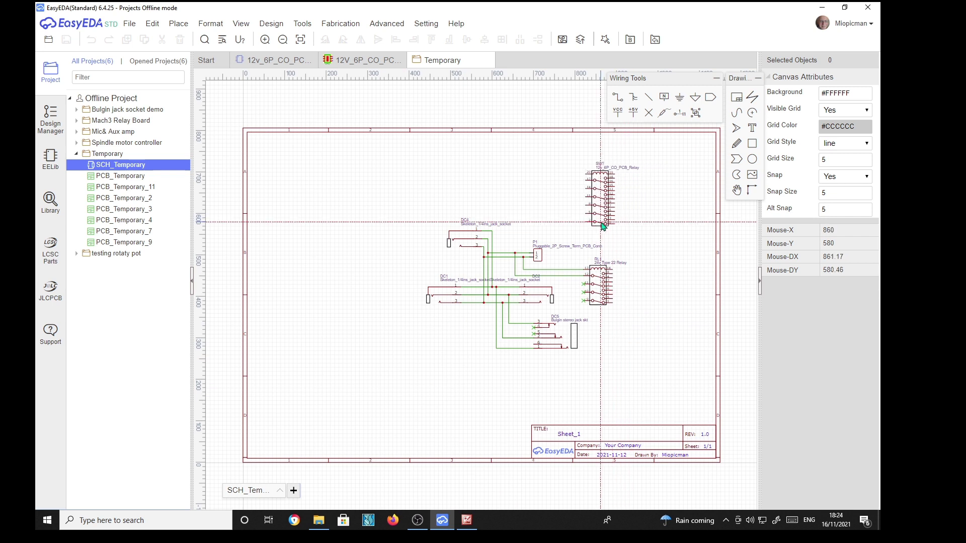
pyautogui.rightClick(674, 276)
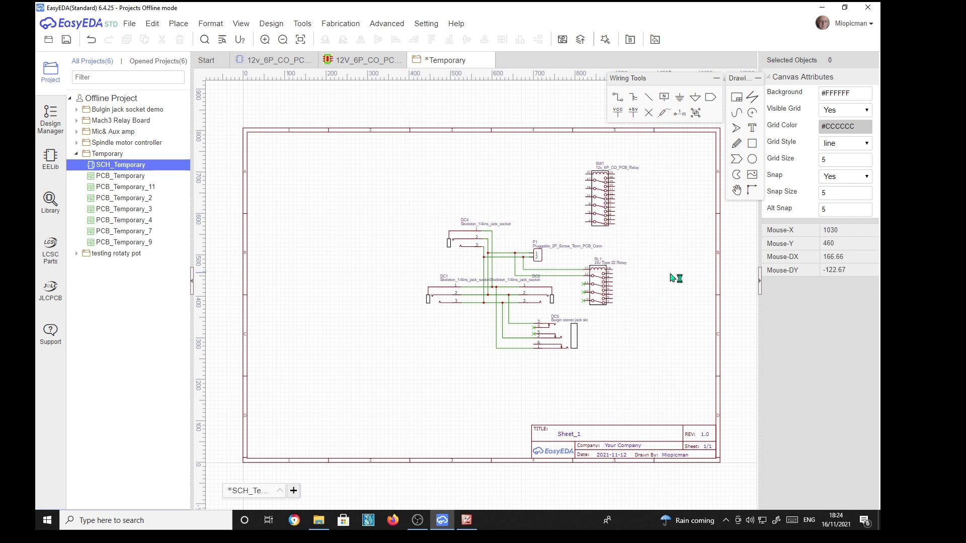
# Wire pins 2 and 5 of the new relay to the nets feeding RL1 pins 13 and 12 respectively.
pyautogui.scroll(3, 616, 219)
pyautogui.click(618, 98)
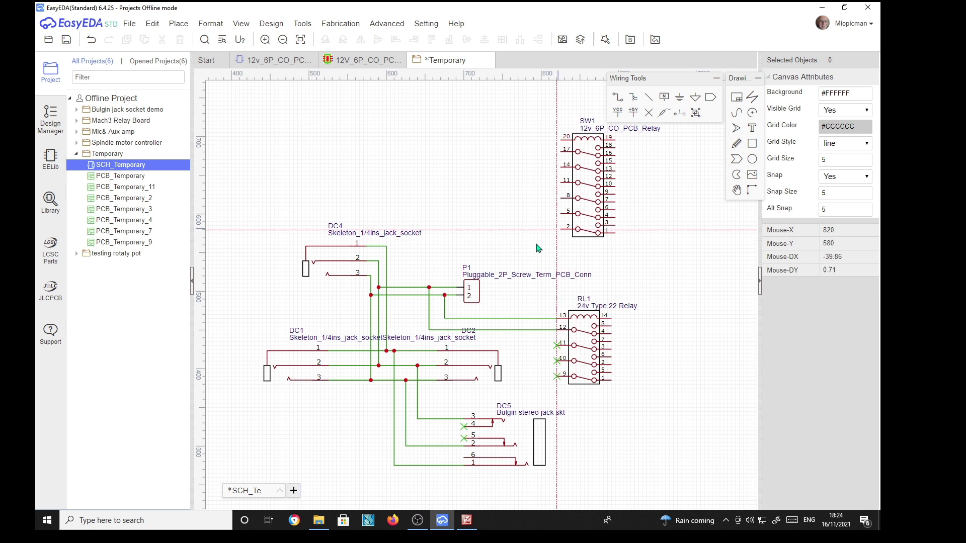
pyautogui.click(560, 230)
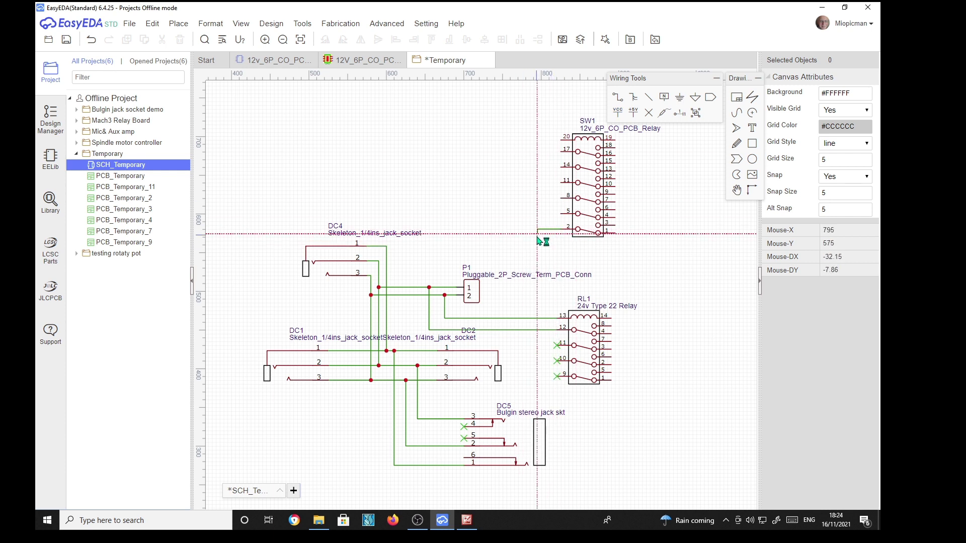
pyautogui.click(530, 318)
pyautogui.click(562, 214)
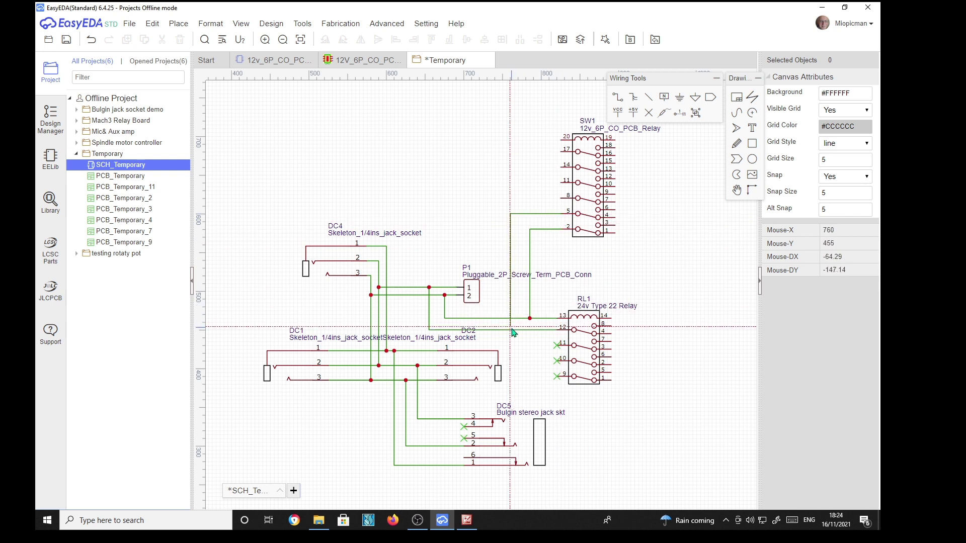
pyautogui.click(510, 330)
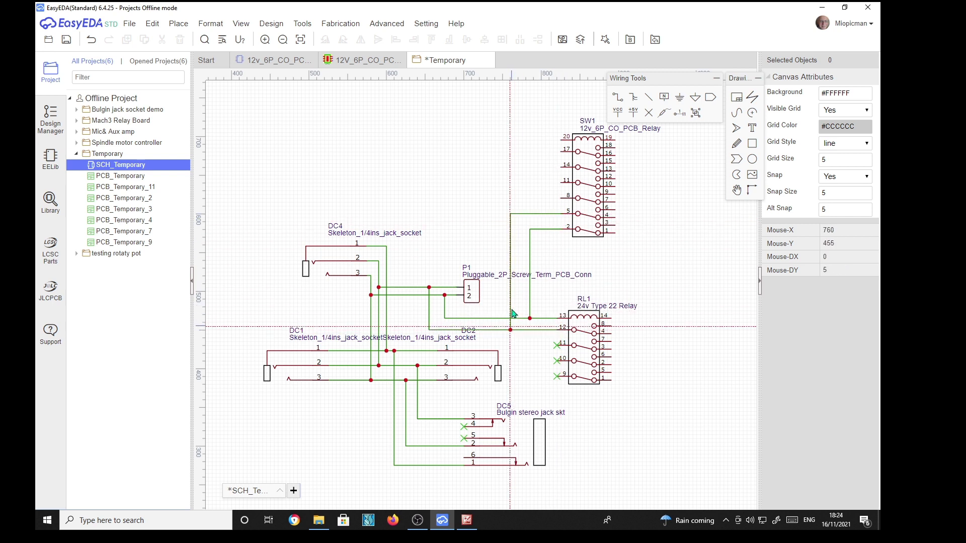
# Wire the new relay's pin 20 to the DC4 pin 2 net and its pin 17 to the DC4 pin 1 net.
pyautogui.click(561, 141)
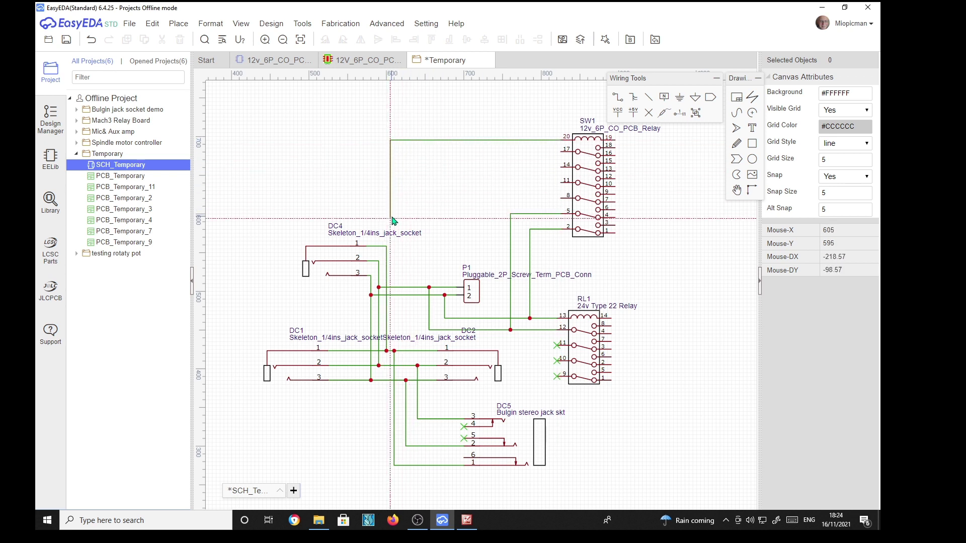
pyautogui.click(379, 261)
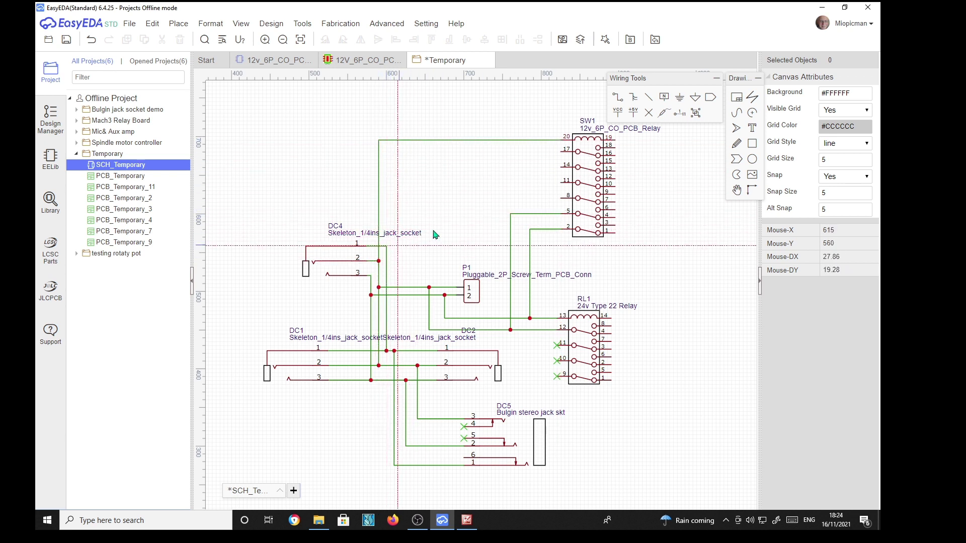
pyautogui.click(560, 152)
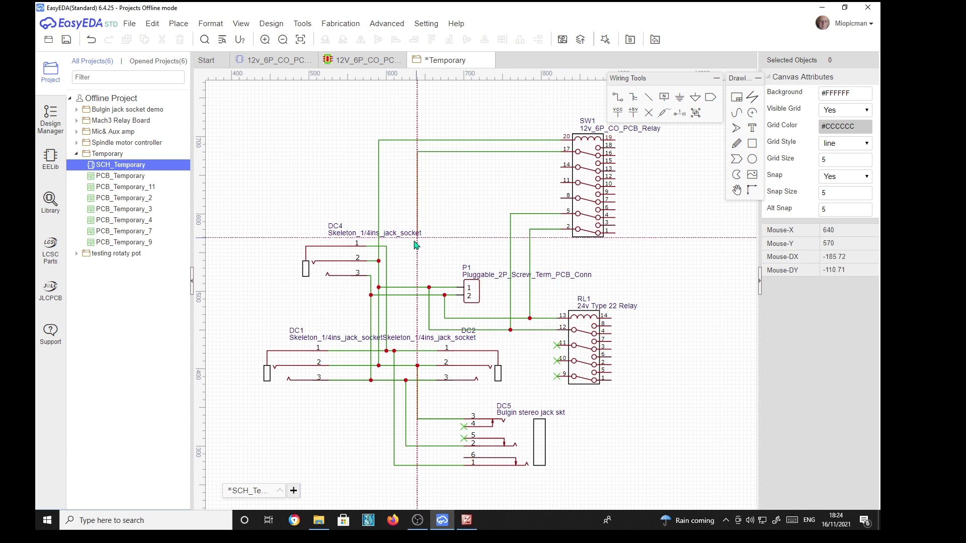
pyautogui.click(386, 246)
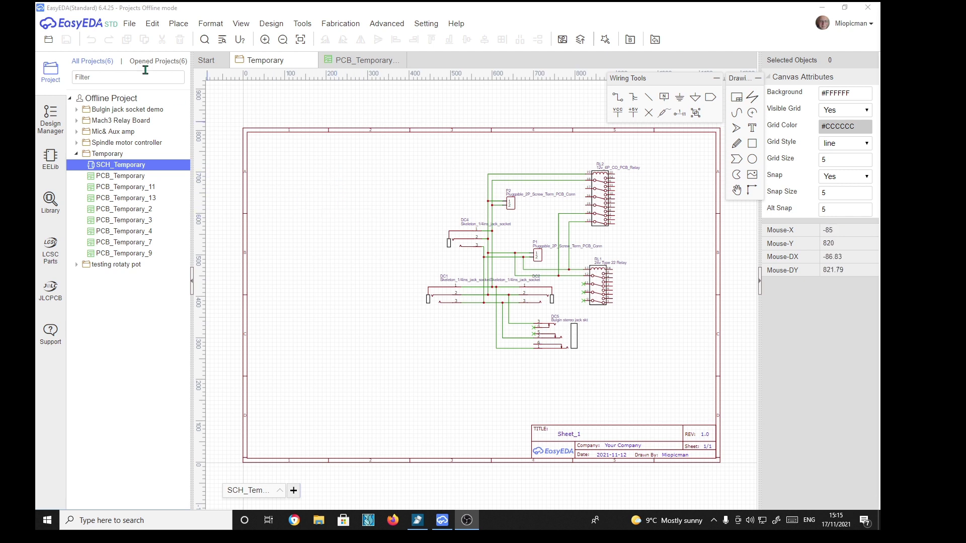
# Convert the schematic to a PCB without checking nets, using two copper layers and a rectangular 167 × 112 mm board outline.
pyautogui.click(273, 26)
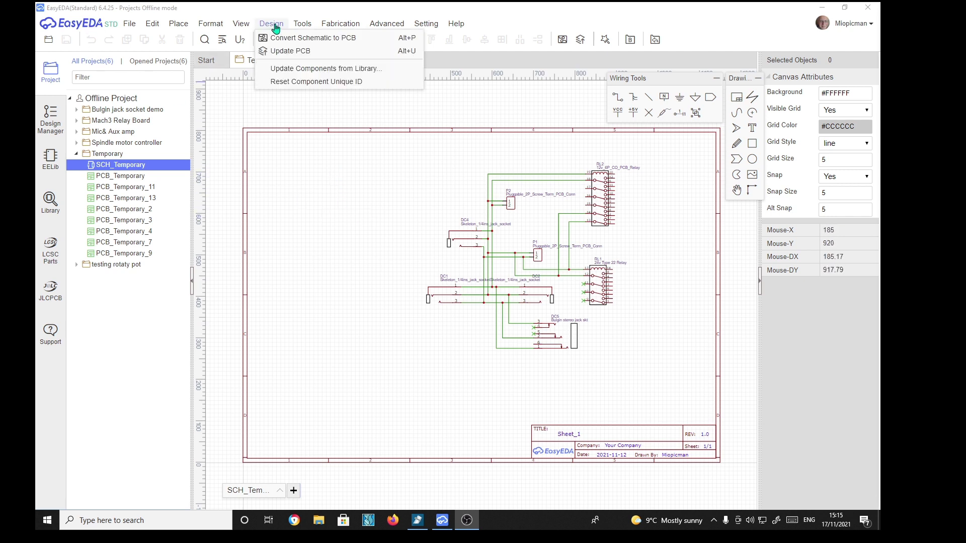
pyautogui.click(280, 38)
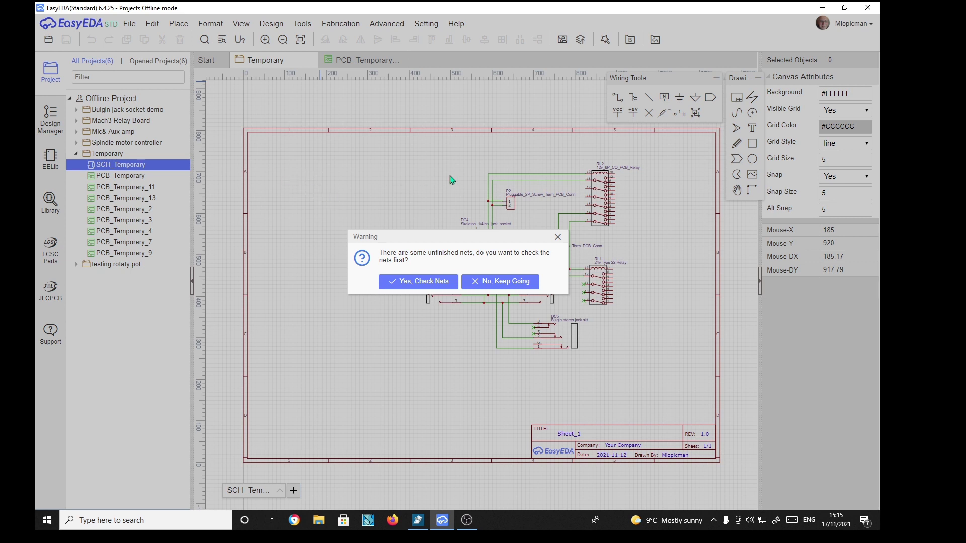
pyautogui.click(500, 283)
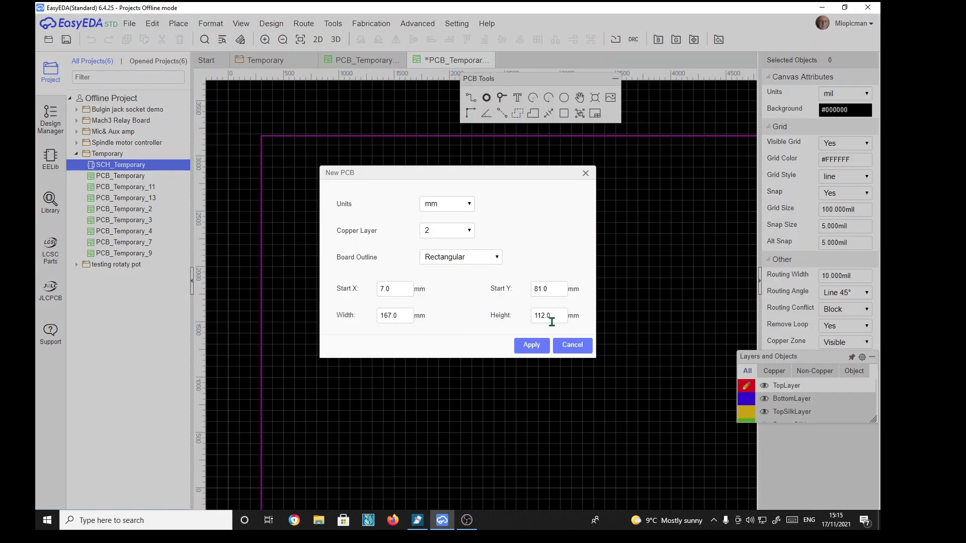
pyautogui.click(537, 346)
# Select all the component footprints below the board and move them together inside the board outline.
pyautogui.moveTo(488, 341); pyautogui.dragTo(492, 193, button='right')
pyautogui.moveTo(485, 298); pyautogui.dragTo(475, 158, button='right')
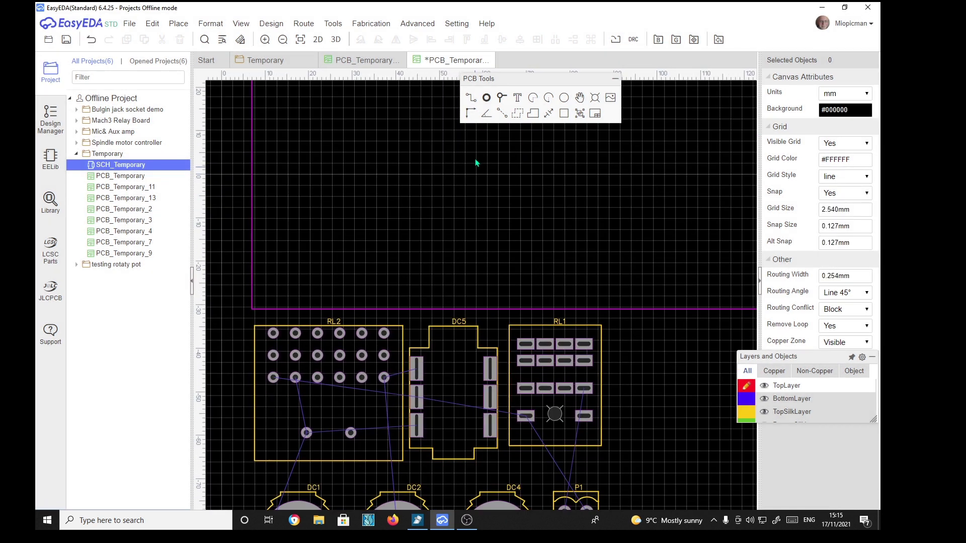
pyautogui.moveTo(615, 275); pyautogui.dragTo(647, 230, button='right')
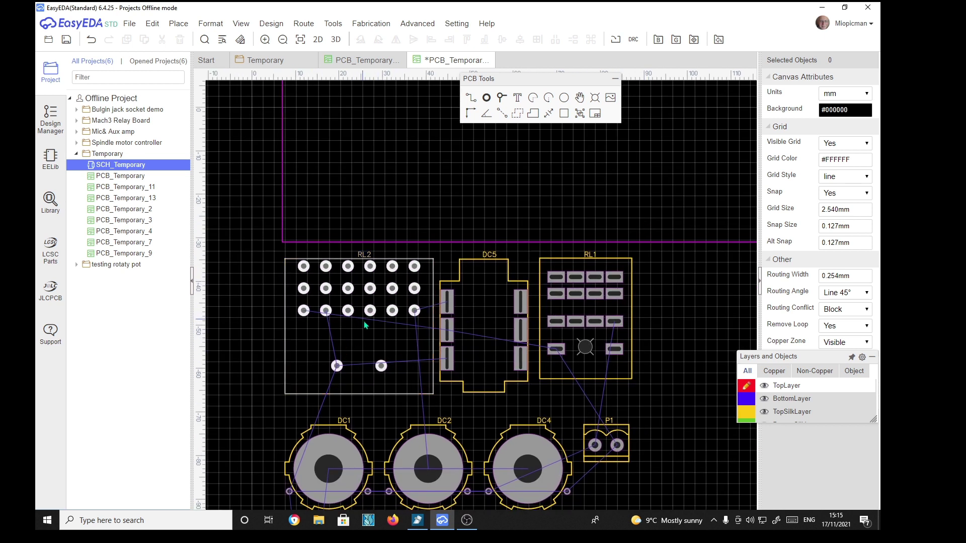
pyautogui.scroll(-3, 684, 402)
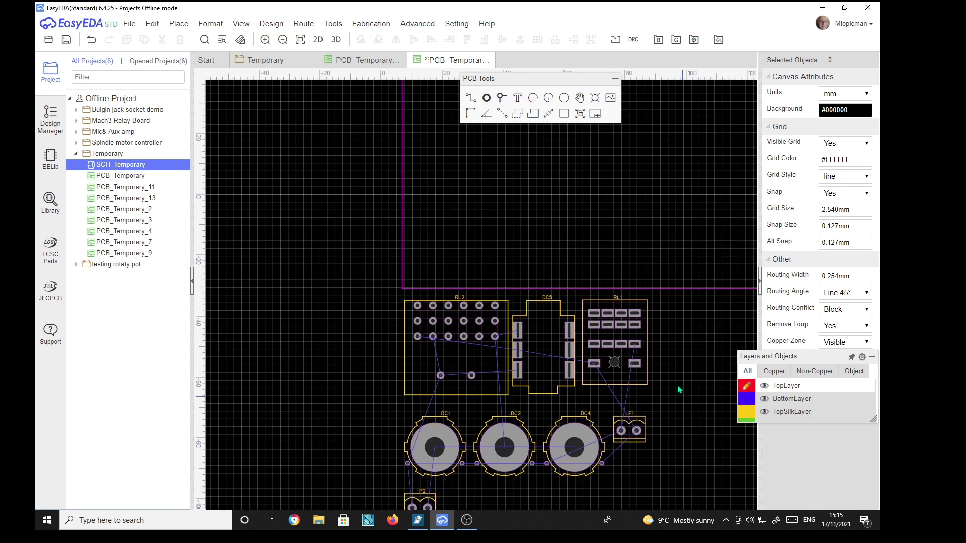
pyautogui.moveTo(678, 387); pyautogui.dragTo(640, 308, button='right')
pyautogui.moveTo(328, 179); pyautogui.dragTo(679, 465)
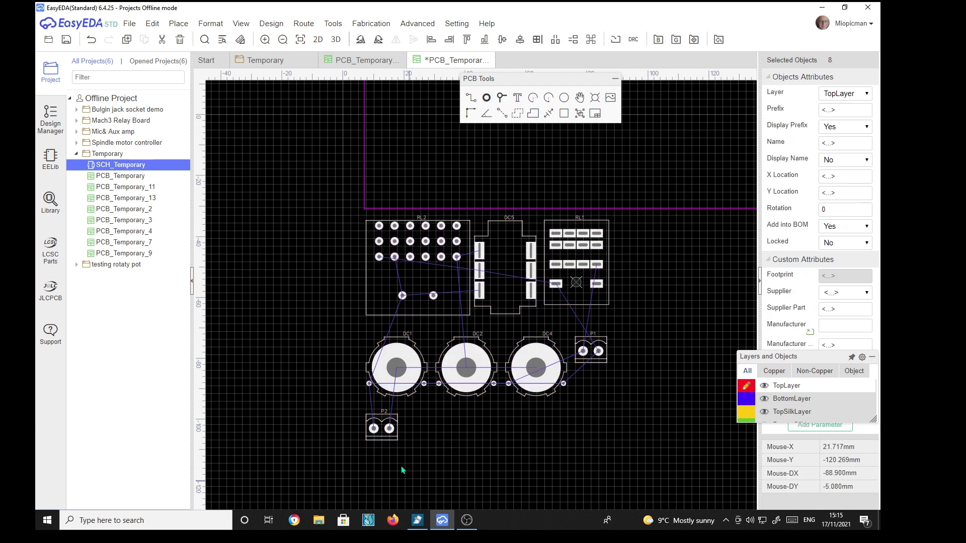
pyautogui.moveTo(382, 431); pyautogui.dragTo(401, 183)
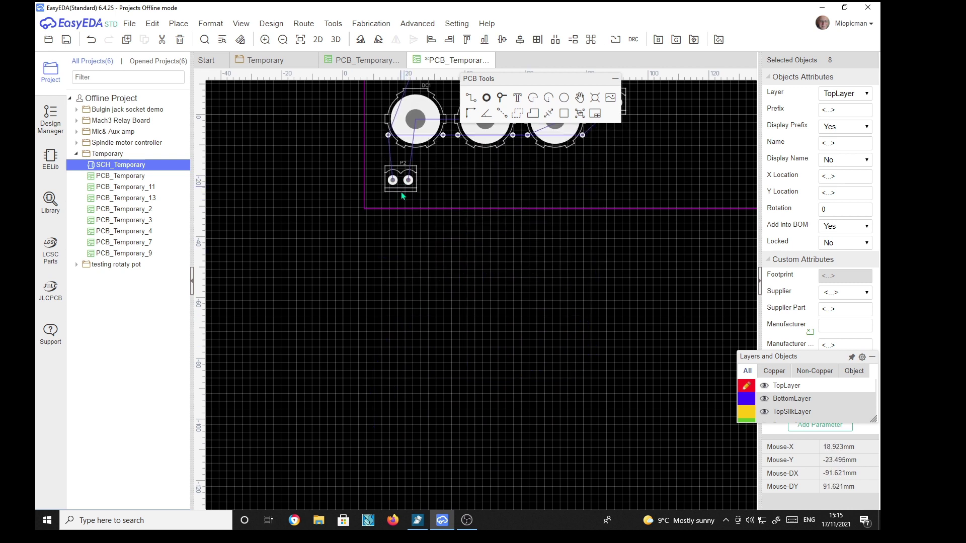
pyautogui.moveTo(583, 293); pyautogui.dragTo(533, 504, button='right')
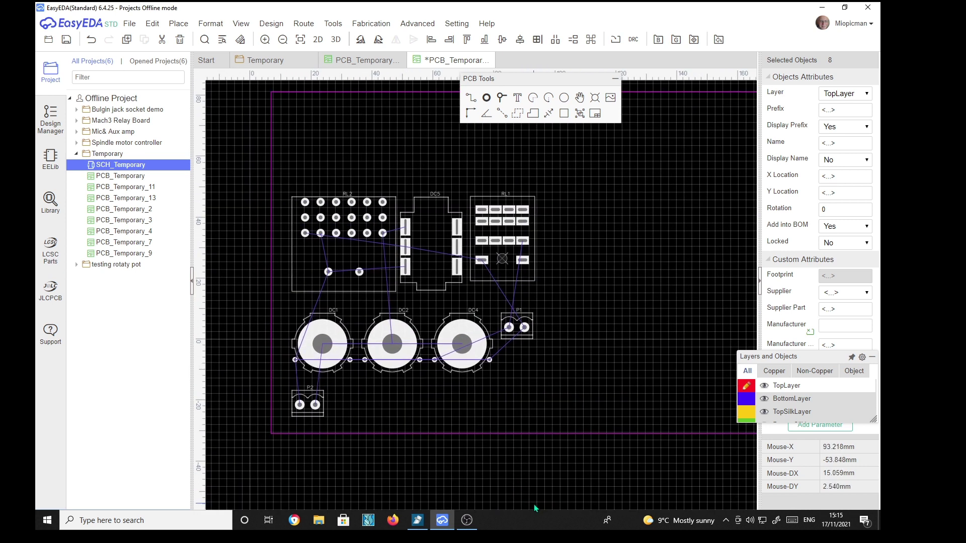
# Delete the oversized board outline and set a rectangular one 80.569 mm wide and 74.524 mm high, starting at X 13.335, Y 48.666 mm.
pyautogui.click(526, 433)
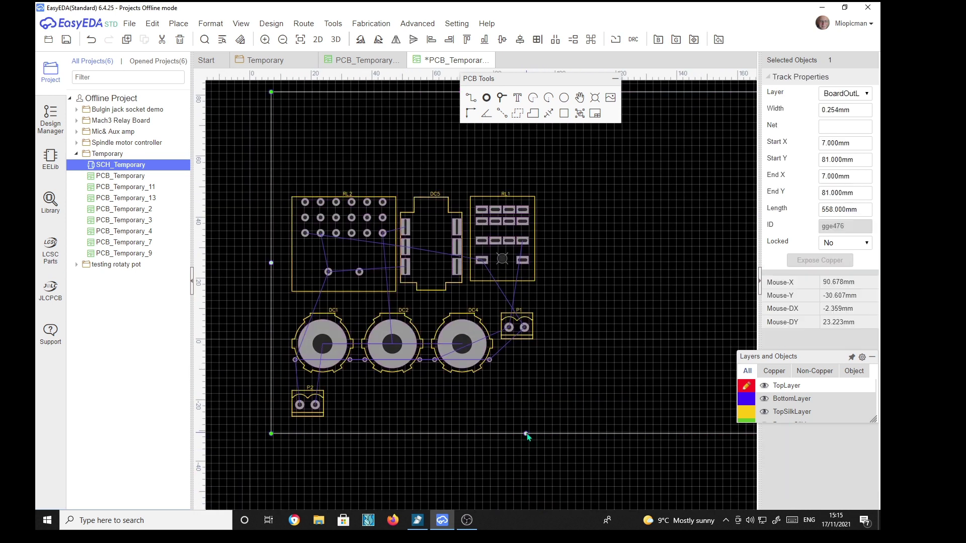
pyautogui.click(534, 460)
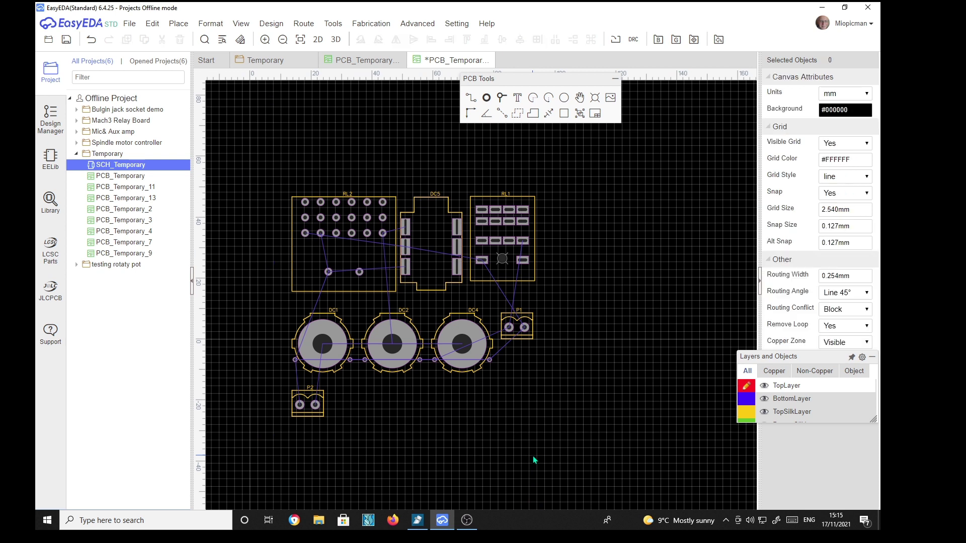
pyautogui.click(334, 27)
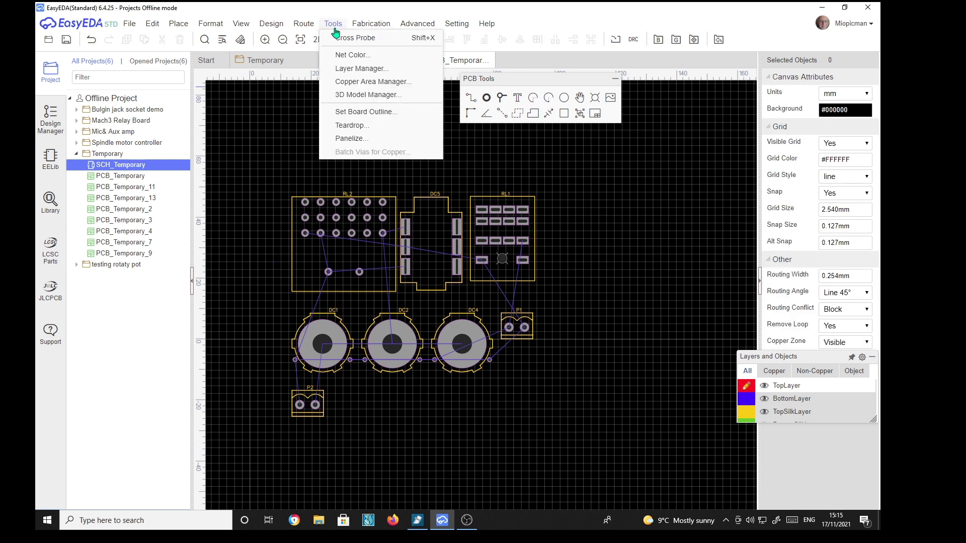
pyautogui.click(353, 112)
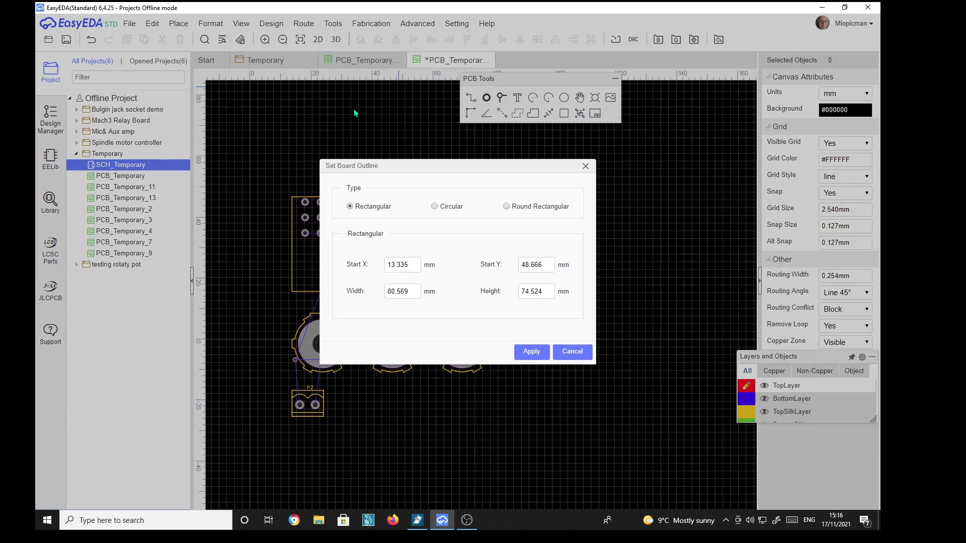
pyautogui.click(532, 352)
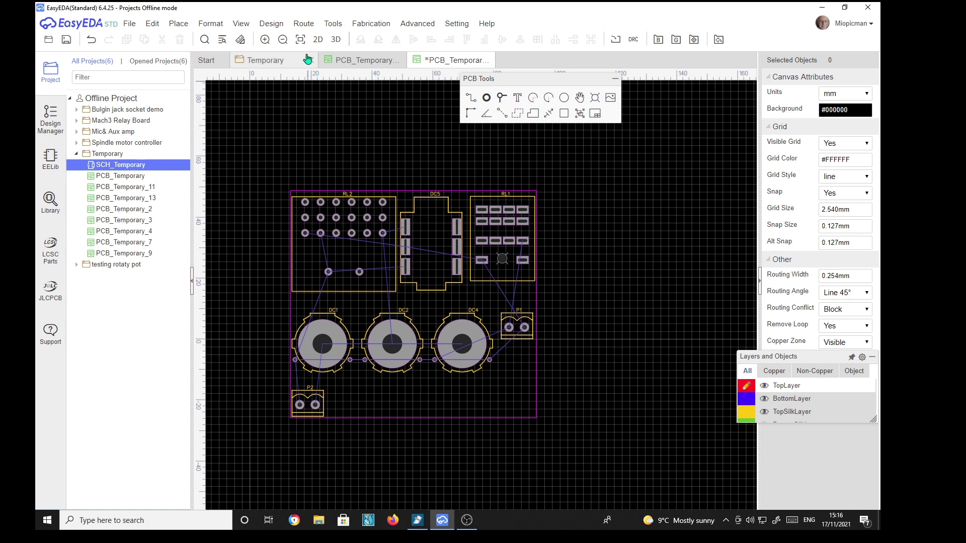
# Open the board's 3D view and inspect the relay and the other component models from several angles.
pyautogui.click(335, 40)
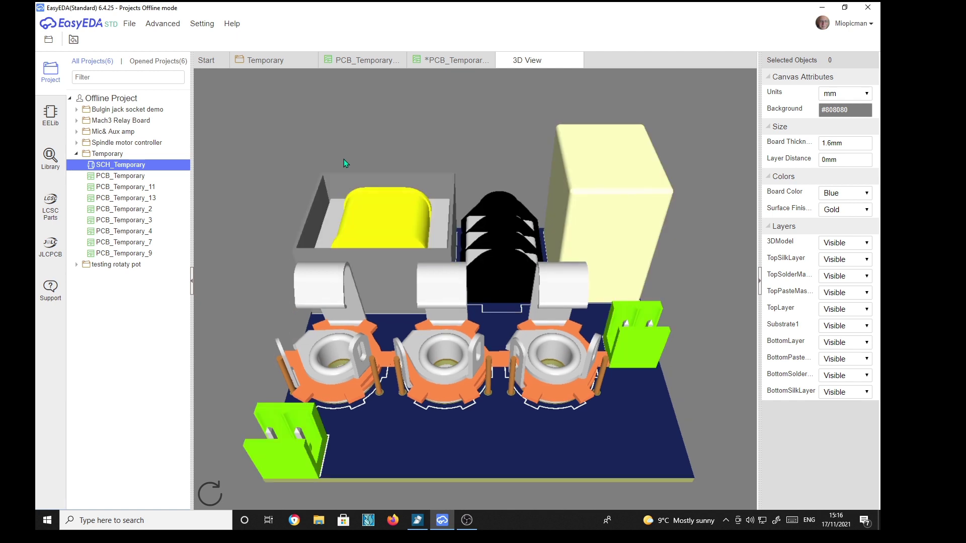
pyautogui.moveTo(520, 453); pyautogui.dragTo(525, 505)
pyautogui.moveTo(411, 459); pyautogui.dragTo(419, 433)
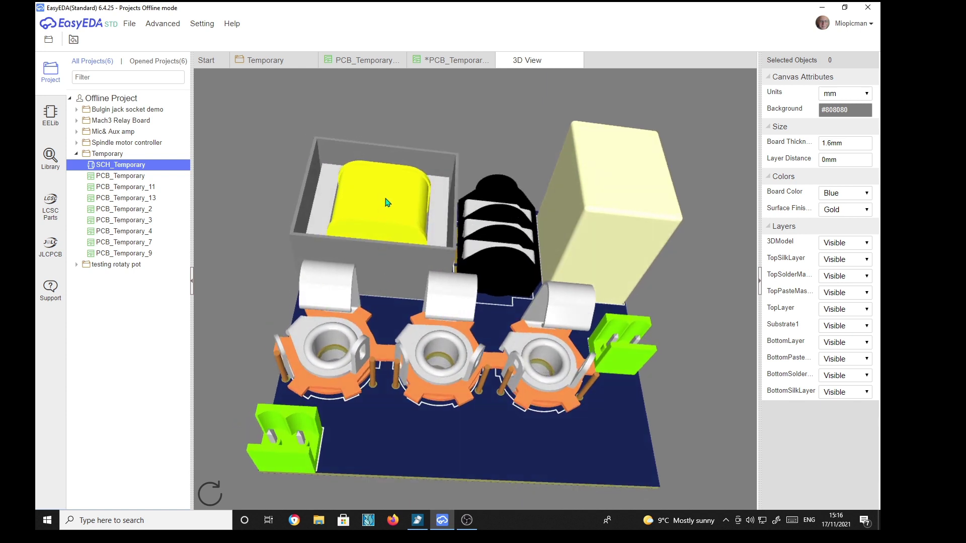
pyautogui.moveTo(553, 455); pyautogui.dragTo(592, 456)
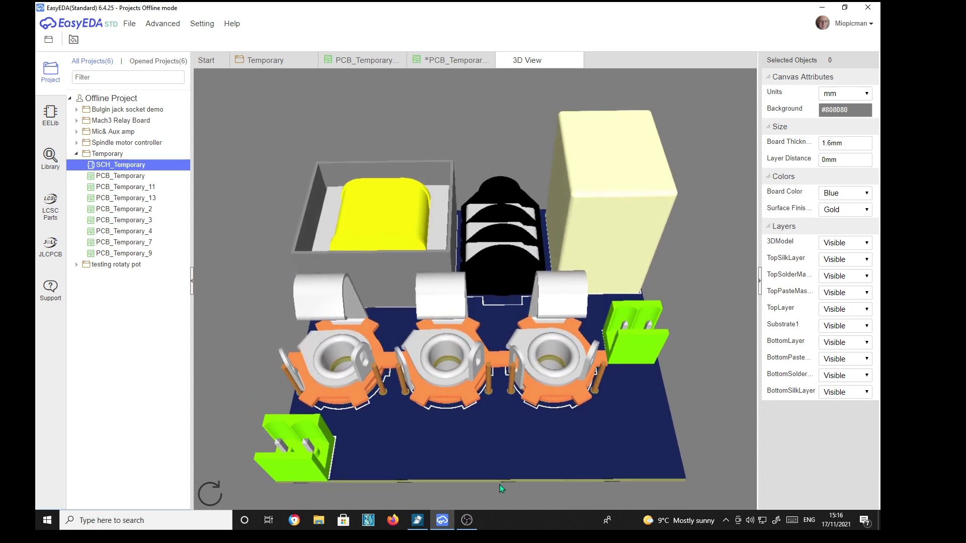
pyautogui.moveTo(556, 469); pyautogui.dragTo(497, 433)
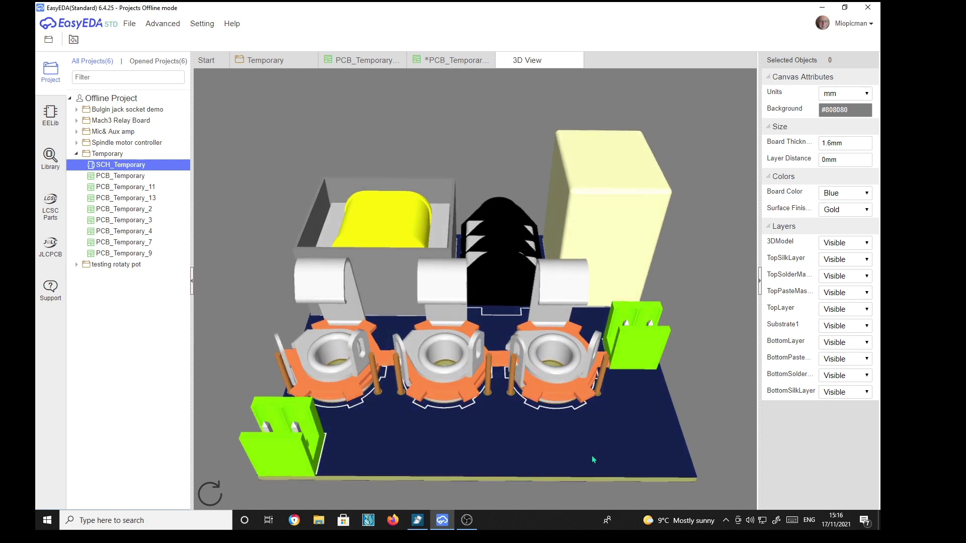